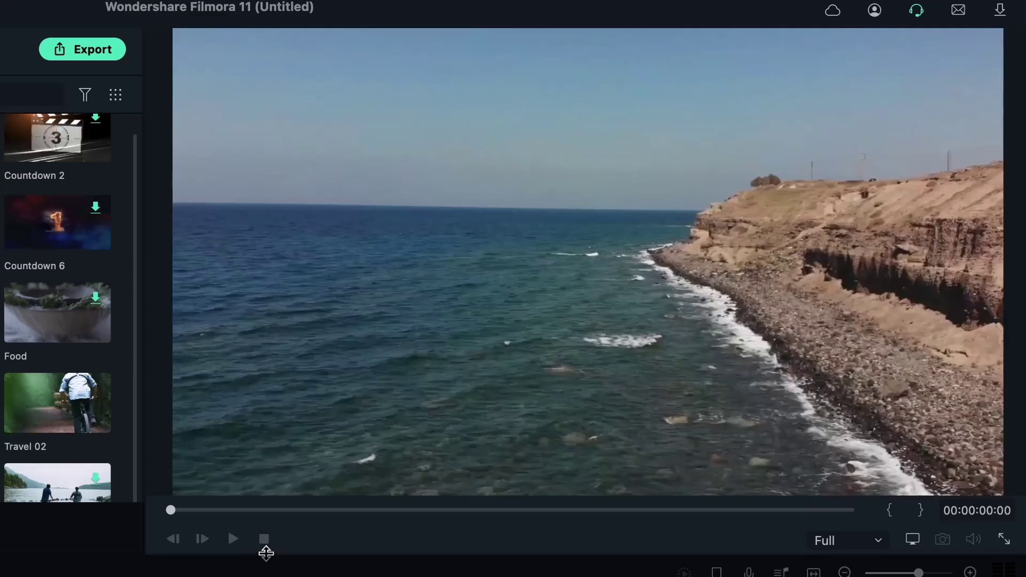
Show the 'Full' playback quality choices under the preview player.
{"action": "left_click", "coordinate": [874, 548]}
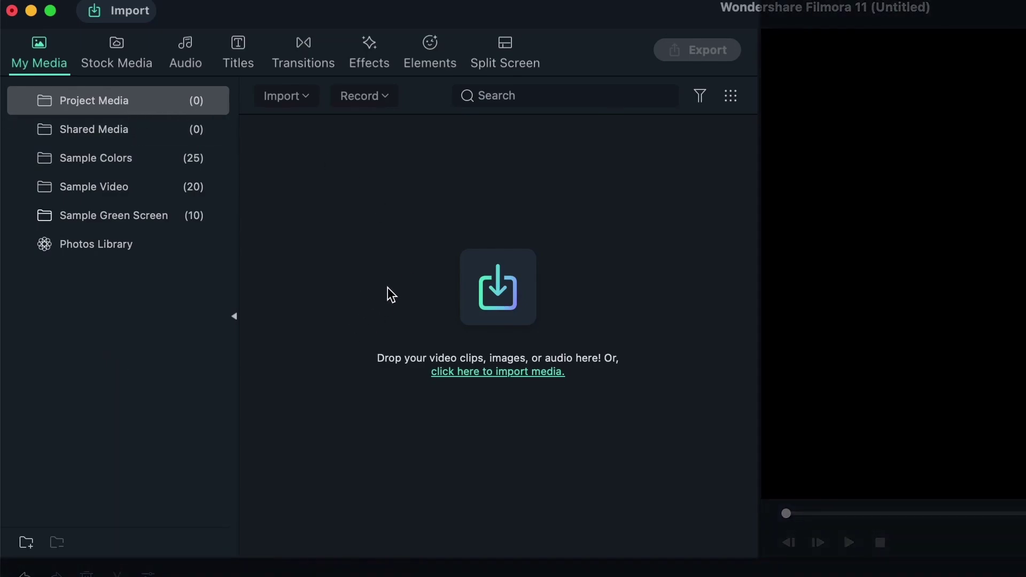
Browse Shared Media, then show the Sample Colors collection of 25 colour backgrounds.
{"action": "left_click", "coordinate": [104, 132]}
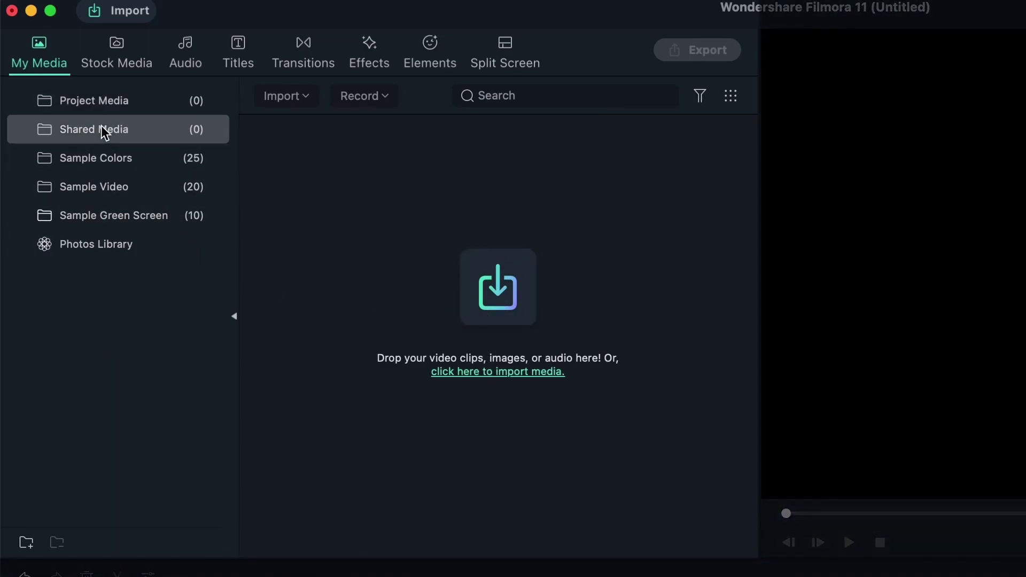
{"action": "left_click", "coordinate": [128, 169]}
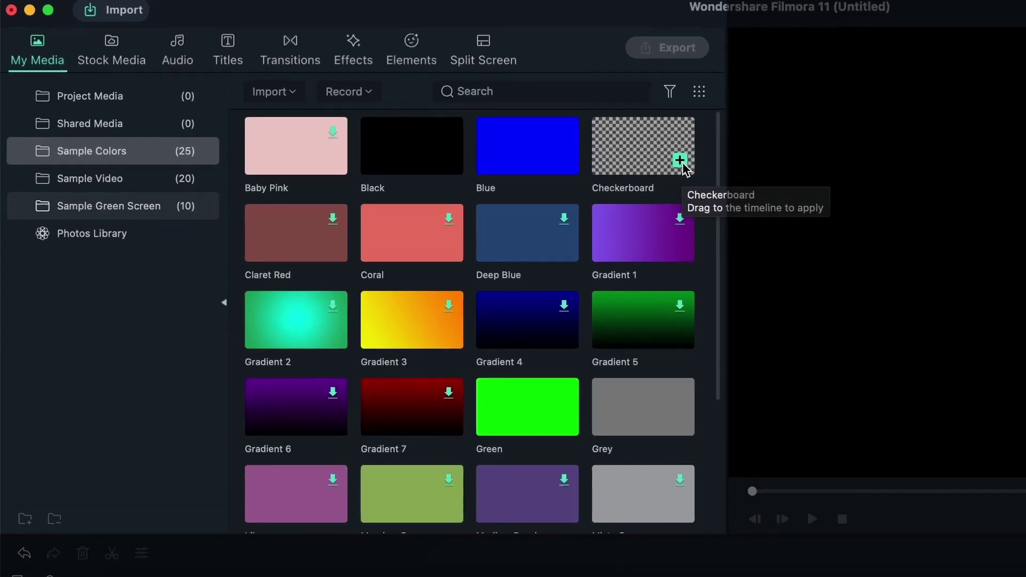
Add the Checkerboard background to the timeline and select its clip.
{"action": "left_click", "coordinate": [681, 162]}
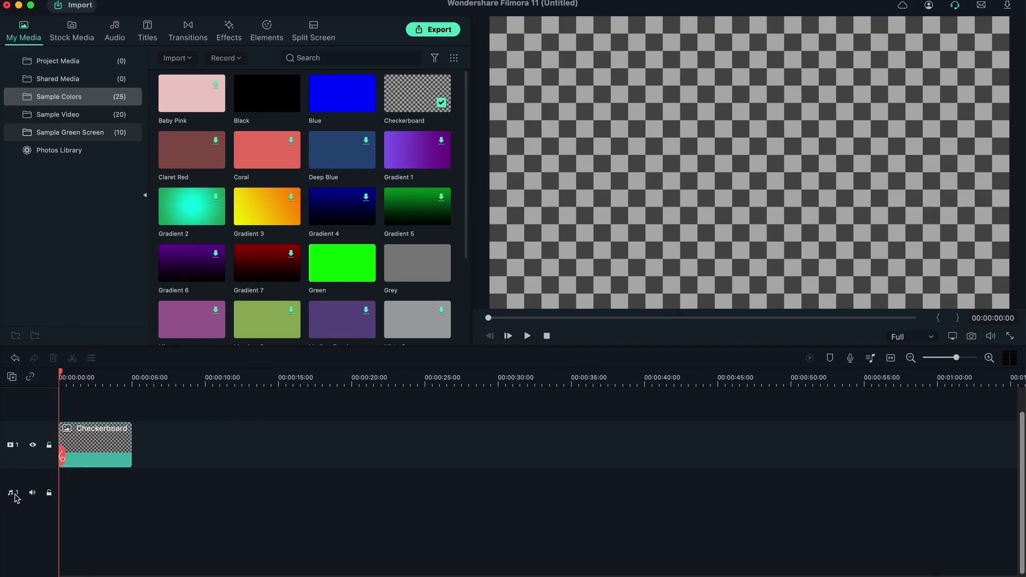
{"action": "left_click", "coordinate": [95, 443]}
{"action": "left_click", "coordinate": [101, 522]}
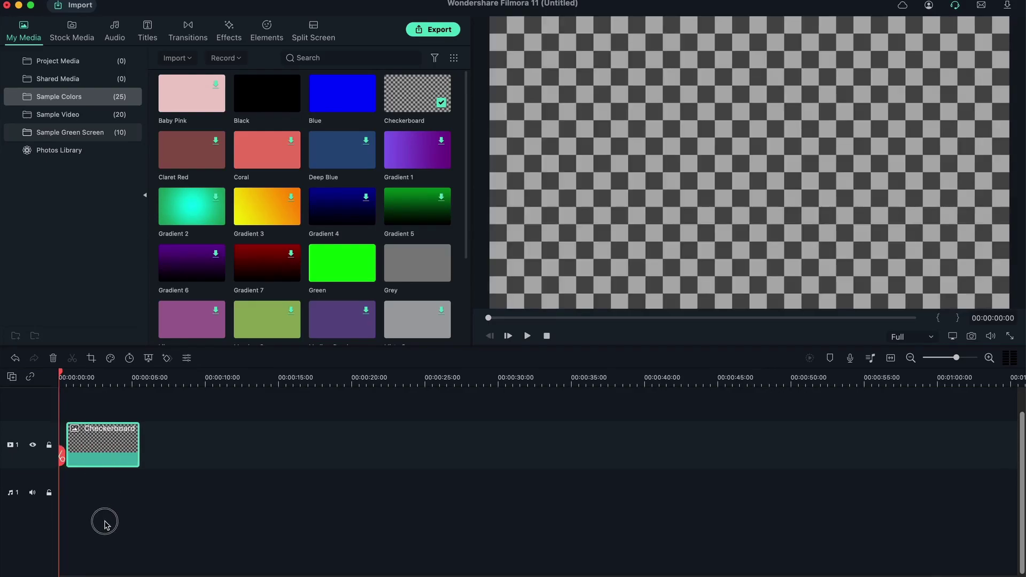
{"action": "left_click", "coordinate": [95, 449]}
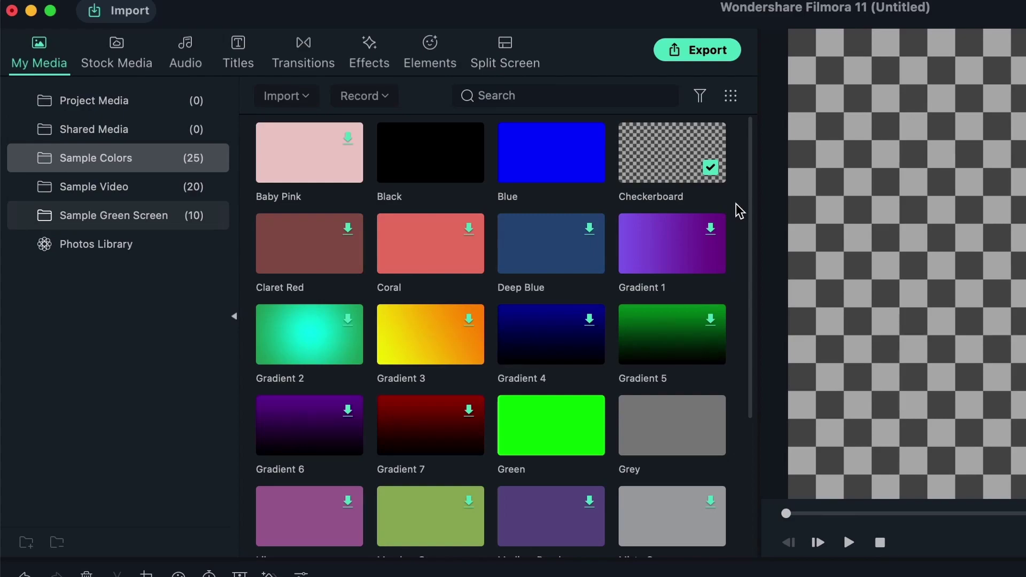
Download Gradient 7, place it on the video track near 00:00:27, and move the playhead onto it.
{"action": "left_click", "coordinate": [470, 411]}
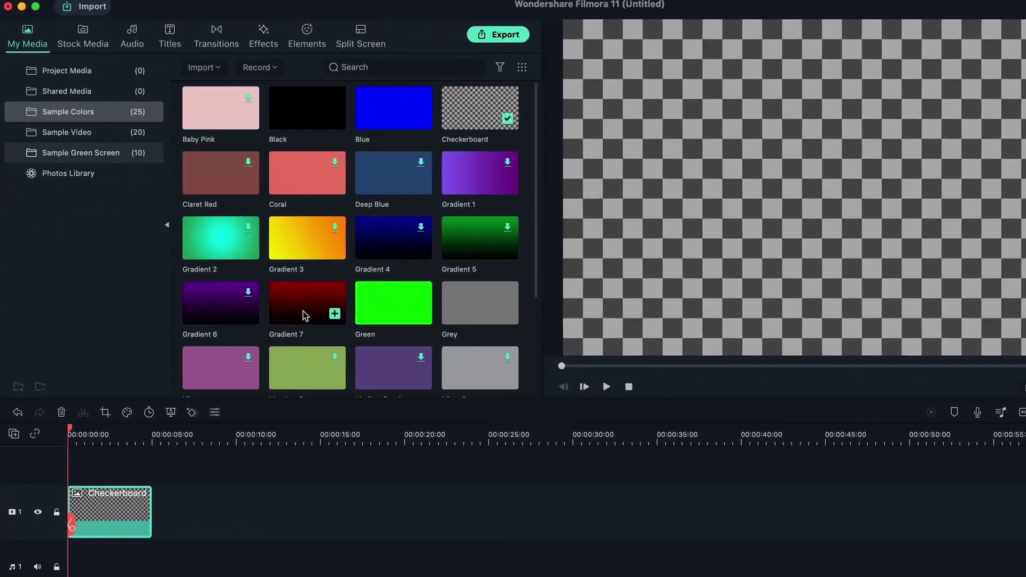
{"action": "left_click_drag", "start_coordinate": [427, 435], "coordinate": [273, 576]}
{"action": "left_click_drag", "start_coordinate": [170, 448], "coordinate": [475, 452]}
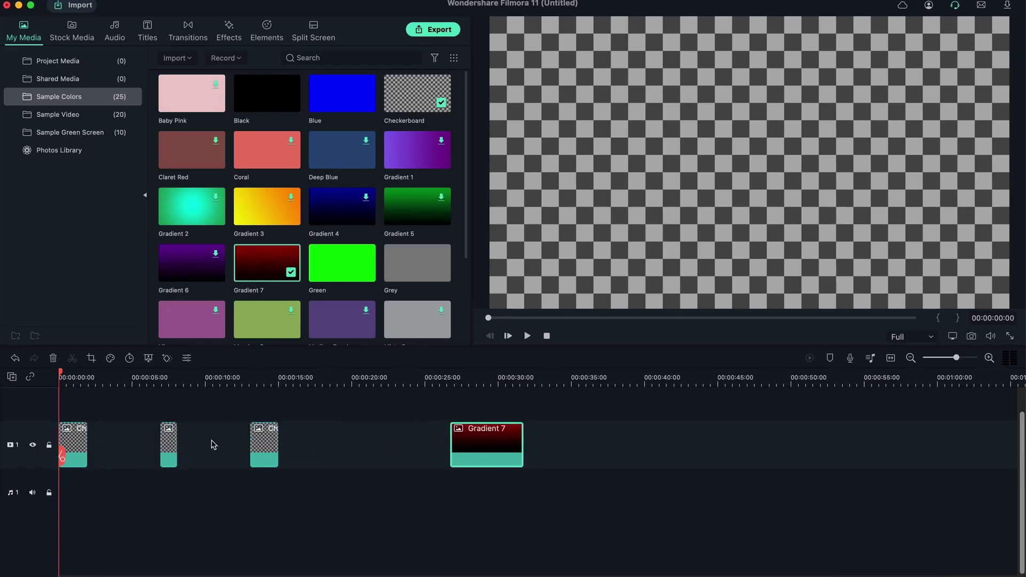
{"action": "left_click", "coordinate": [477, 380]}
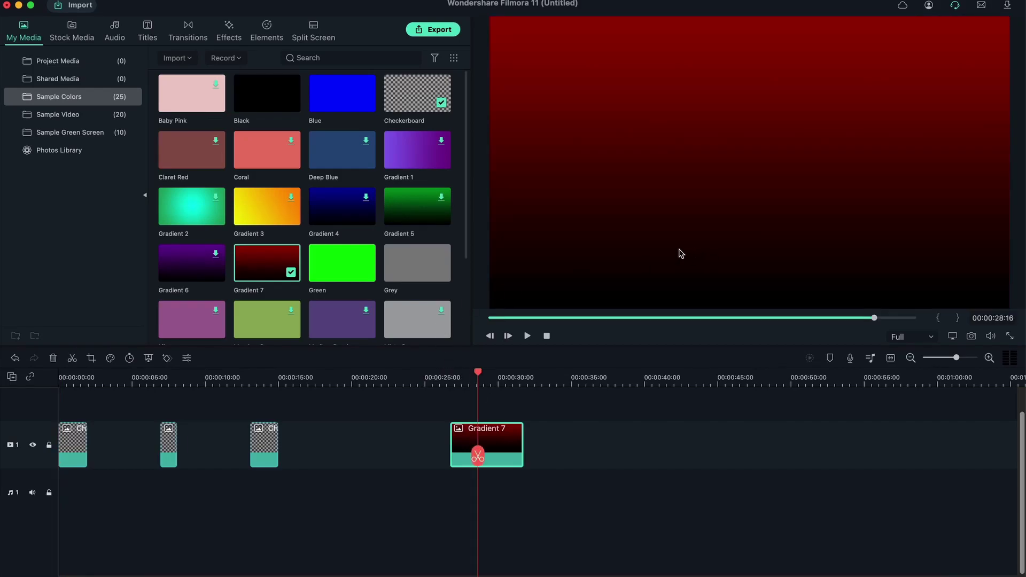
{"action": "left_click", "coordinate": [501, 377]}
{"action": "scroll", "coordinate": [388, 280], "scroll_direction": "down", "scroll_amount": 4}
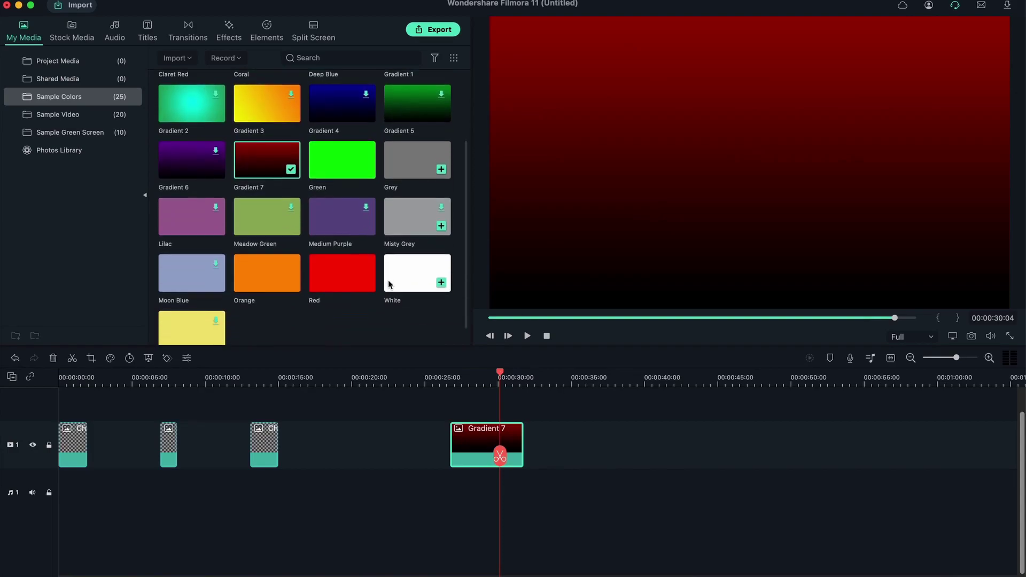
{"action": "scroll", "coordinate": [388, 280], "scroll_direction": "down", "scroll_amount": 1}
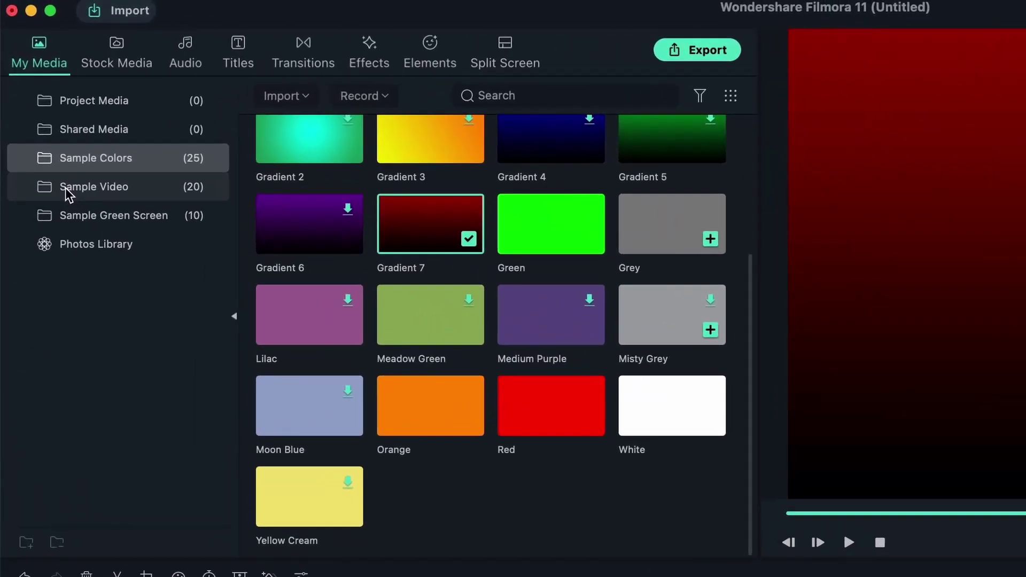
From Sample Video, add the Beach clip after Gradient 7 at the playhead.
{"action": "left_click", "coordinate": [39, 115]}
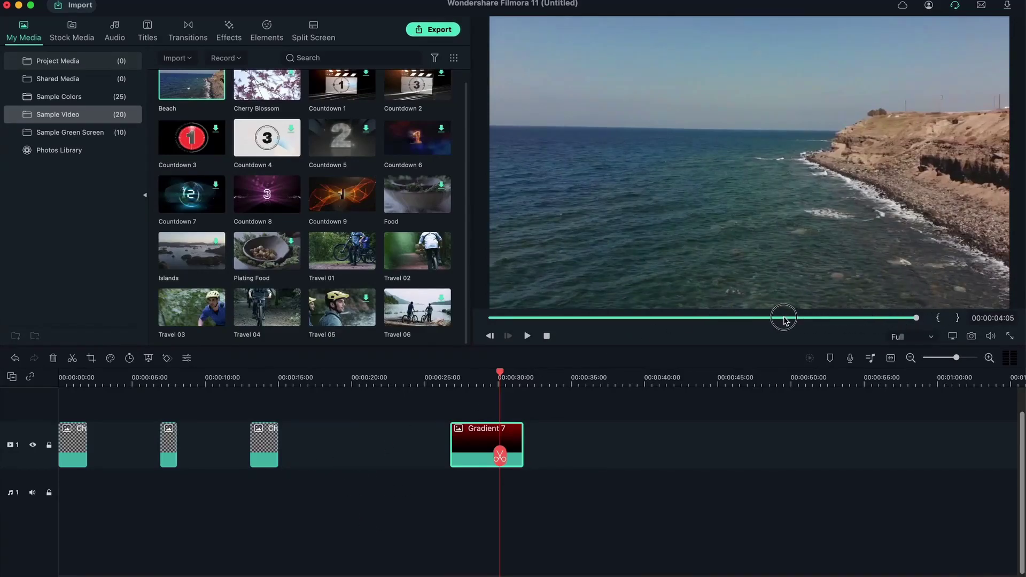
{"action": "left_click_drag", "start_coordinate": [917, 322], "coordinate": [615, 334]}
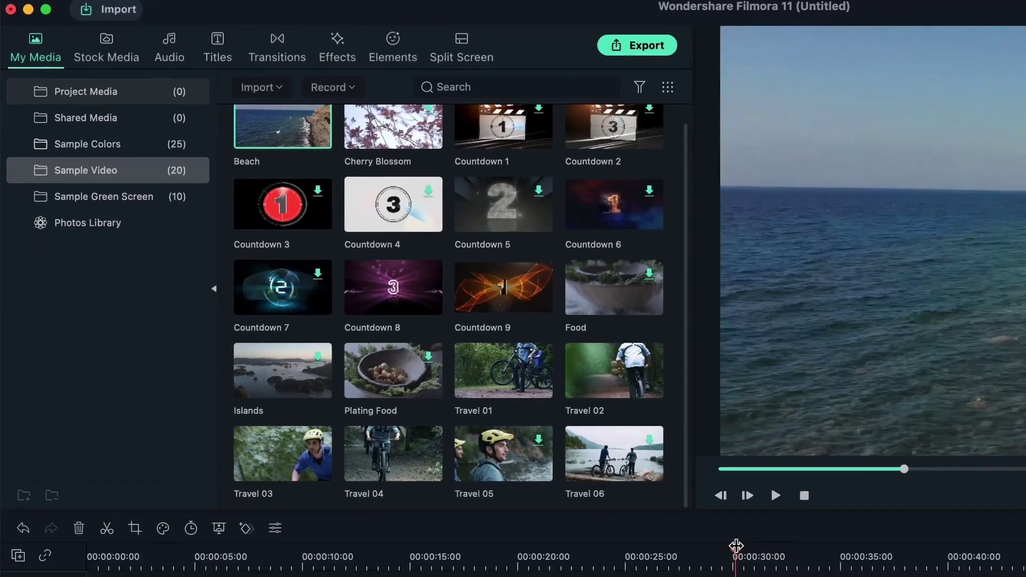
{"action": "left_click_drag", "start_coordinate": [499, 378], "coordinate": [552, 395]}
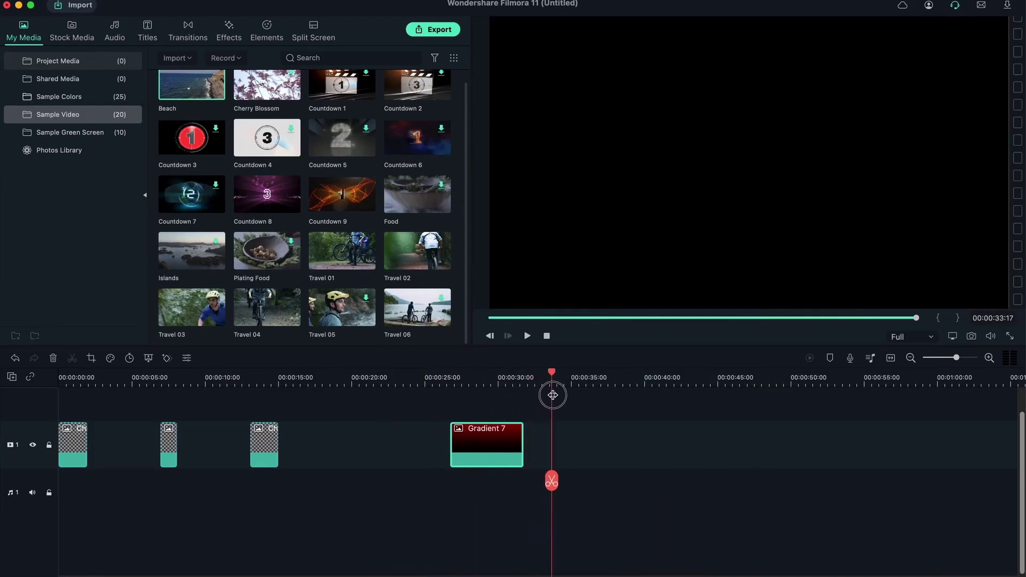
{"action": "left_click", "coordinate": [215, 91]}
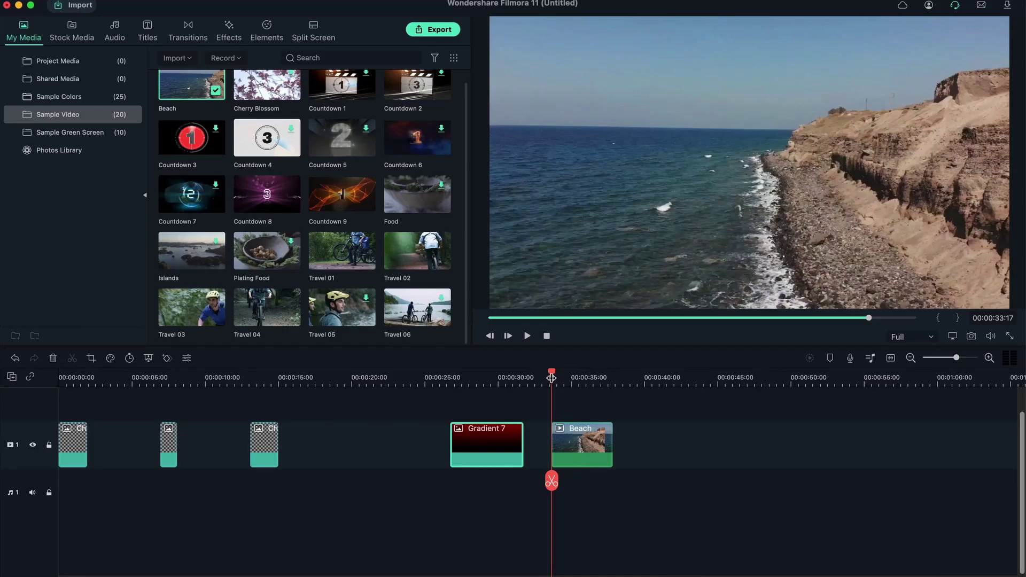
Insert a second Beach clip inside Gradient 7, splitting it, and scrub through it.
{"action": "left_click_drag", "start_coordinate": [553, 378], "coordinate": [470, 387]}
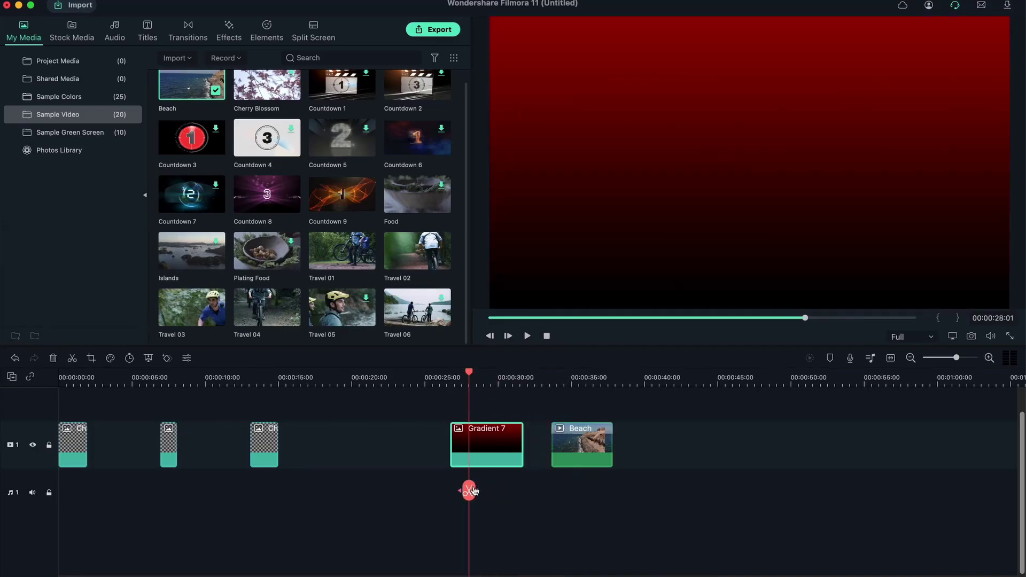
{"action": "mouse_move", "coordinate": [270, 200]}
{"action": "left_click", "coordinate": [216, 91]}
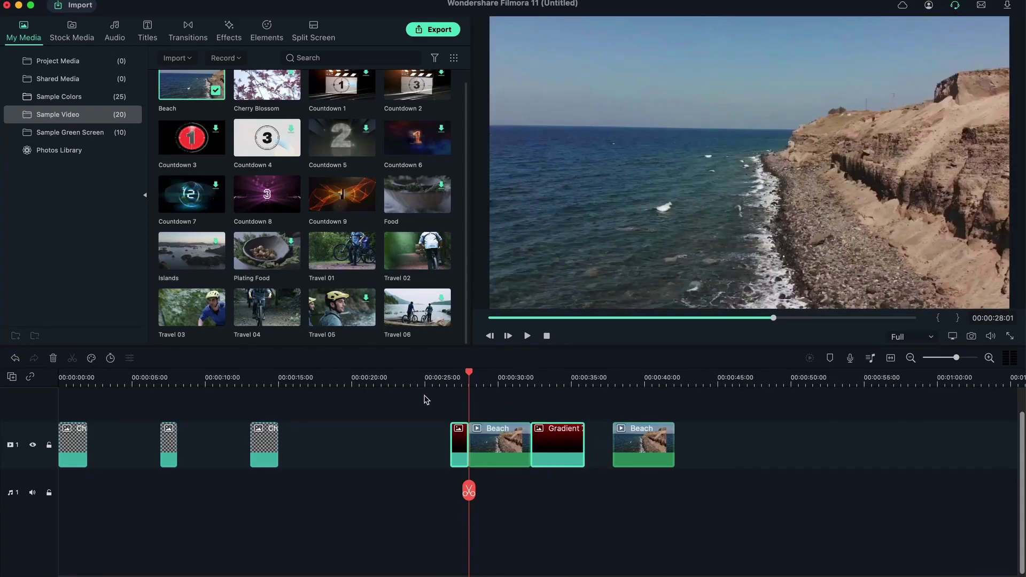
{"action": "left_click_drag", "start_coordinate": [470, 375], "coordinate": [569, 427]}
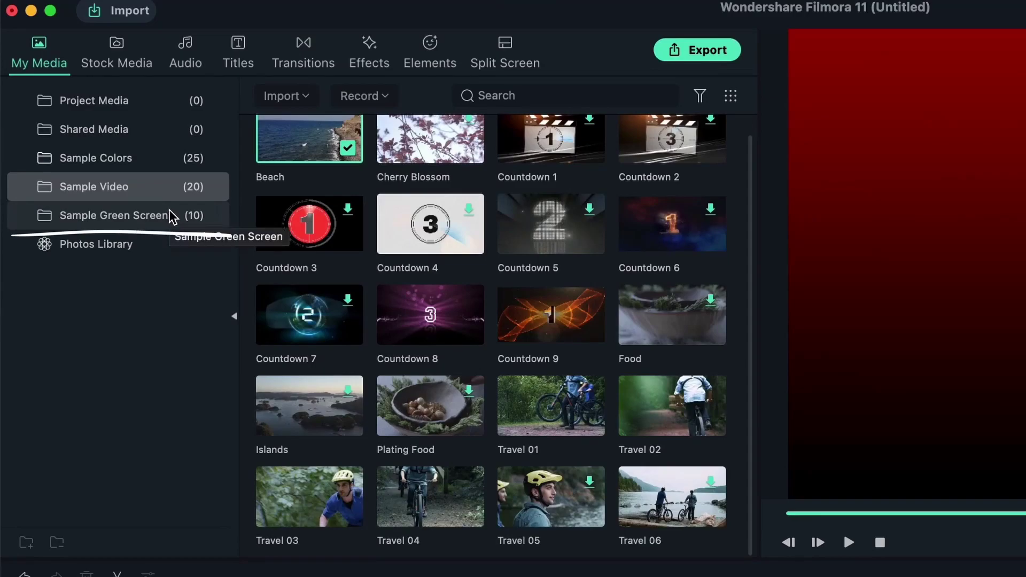
In Sample Green Screen, select the VS clip and play it in the preview.
{"action": "left_click", "coordinate": [168, 210]}
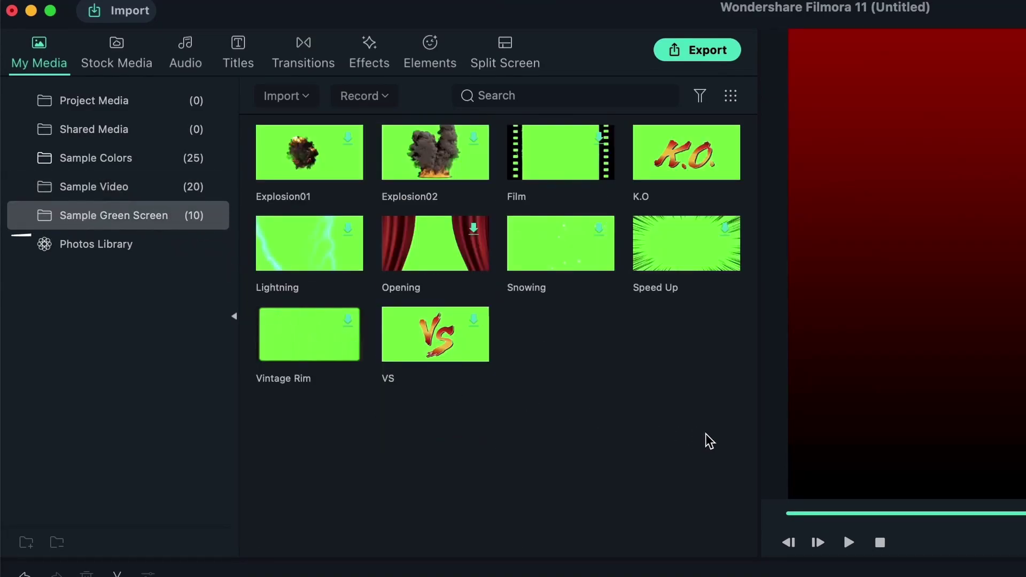
{"action": "mouse_move", "coordinate": [401, 386]}
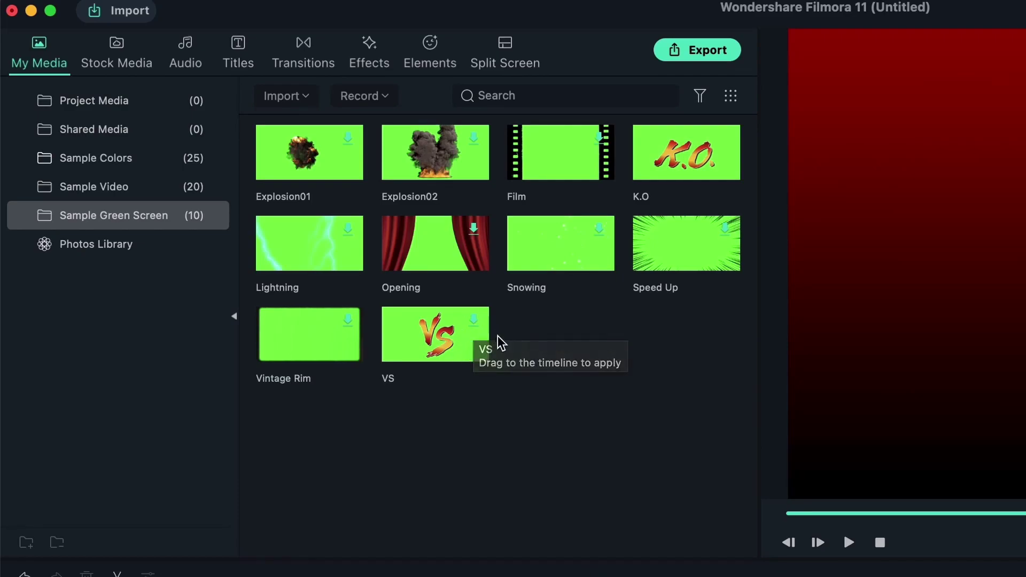
{"action": "mouse_move", "coordinate": [464, 343]}
{"action": "left_click", "coordinate": [408, 328]}
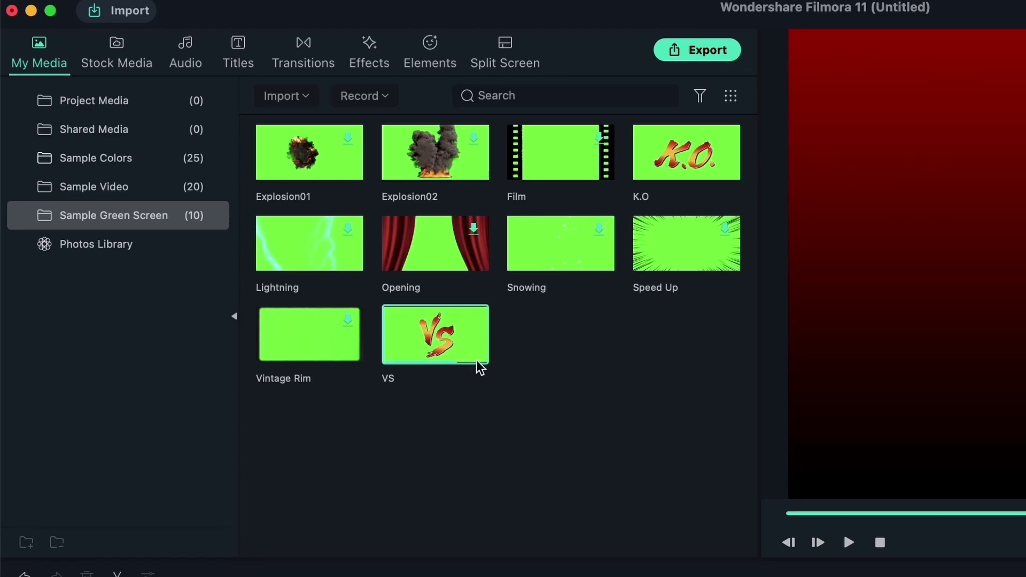
{"action": "double_click", "coordinate": [429, 338]}
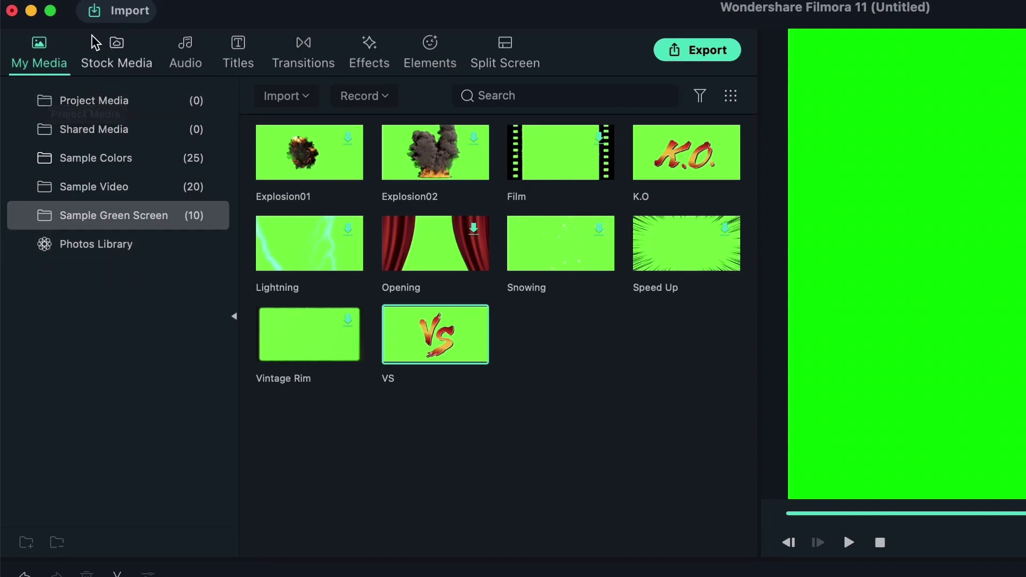
Go to Stock Media and delete all seven clips from the video track.
{"action": "left_click", "coordinate": [142, 67]}
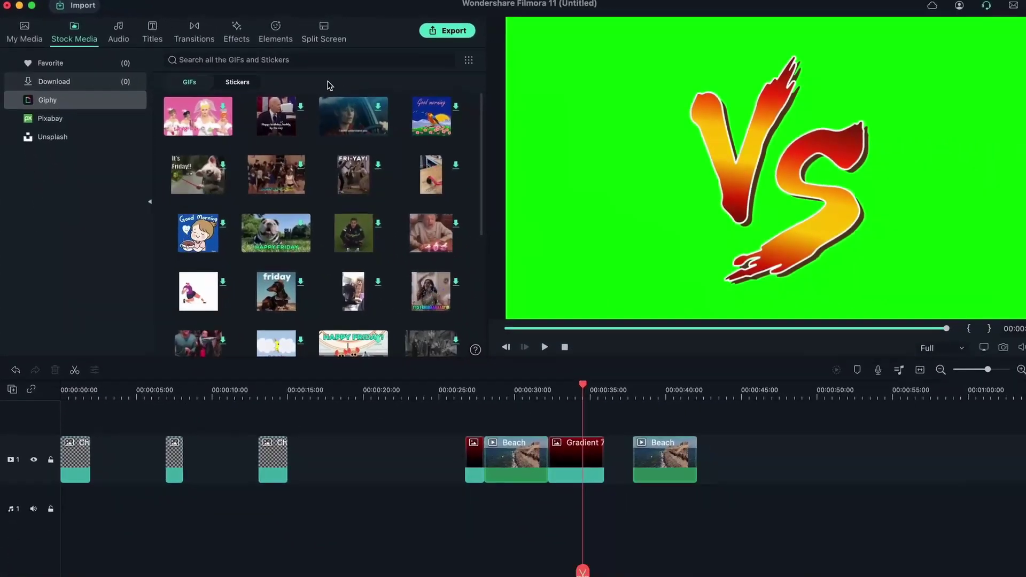
{"action": "left_click_drag", "start_coordinate": [762, 502], "coordinate": [2, 420]}
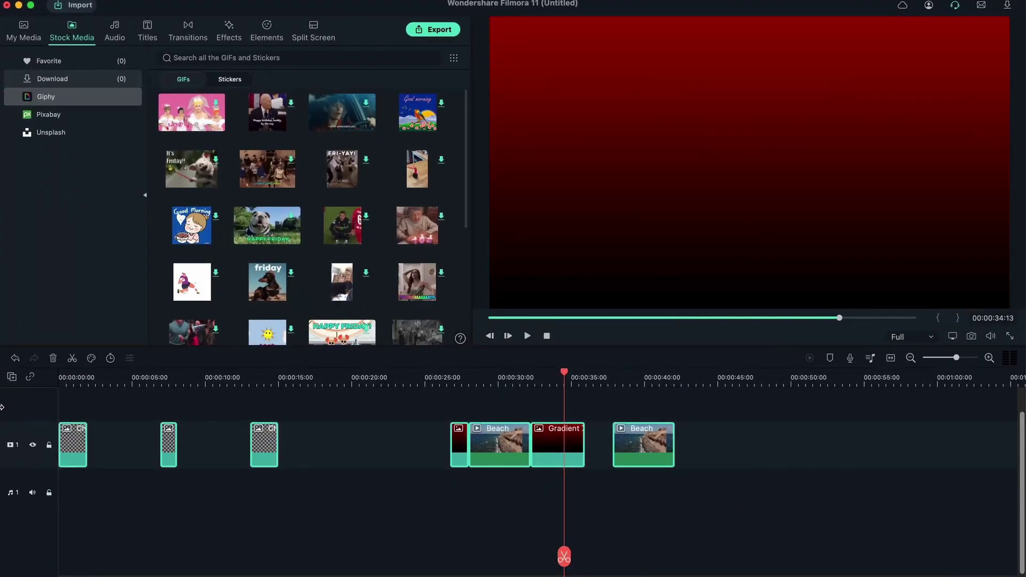
{"action": "key", "text": "Delete"}
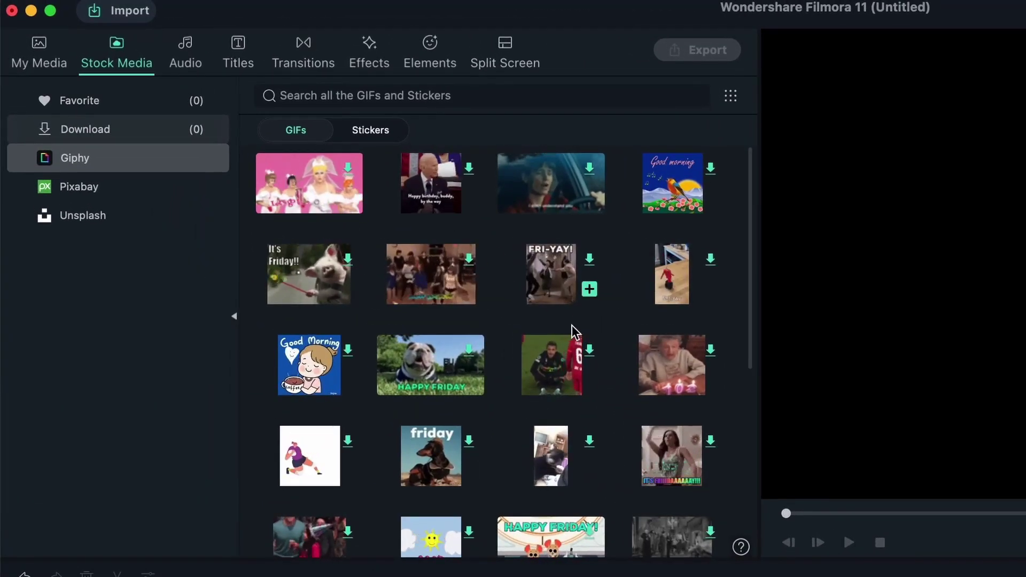
Switch Giphy to stickers and search for 'cake'.
{"action": "scroll", "coordinate": [571, 328], "scroll_direction": "down", "scroll_amount": 5}
{"action": "scroll", "coordinate": [544, 376], "scroll_direction": "down", "scroll_amount": 3}
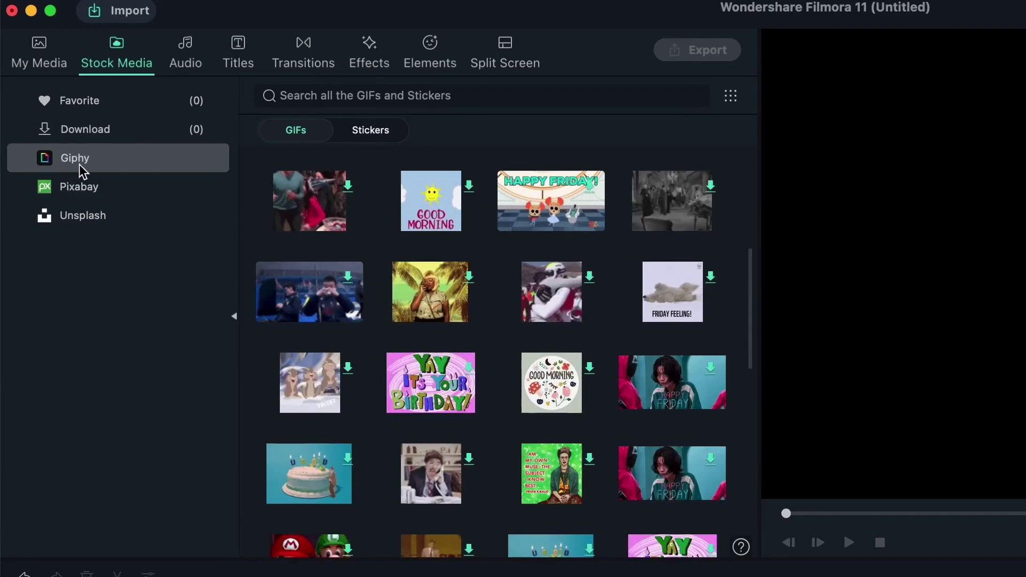
{"action": "scroll", "coordinate": [394, 353], "scroll_direction": "down", "scroll_amount": 2}
{"action": "scroll", "coordinate": [385, 321], "scroll_direction": "up", "scroll_amount": 5}
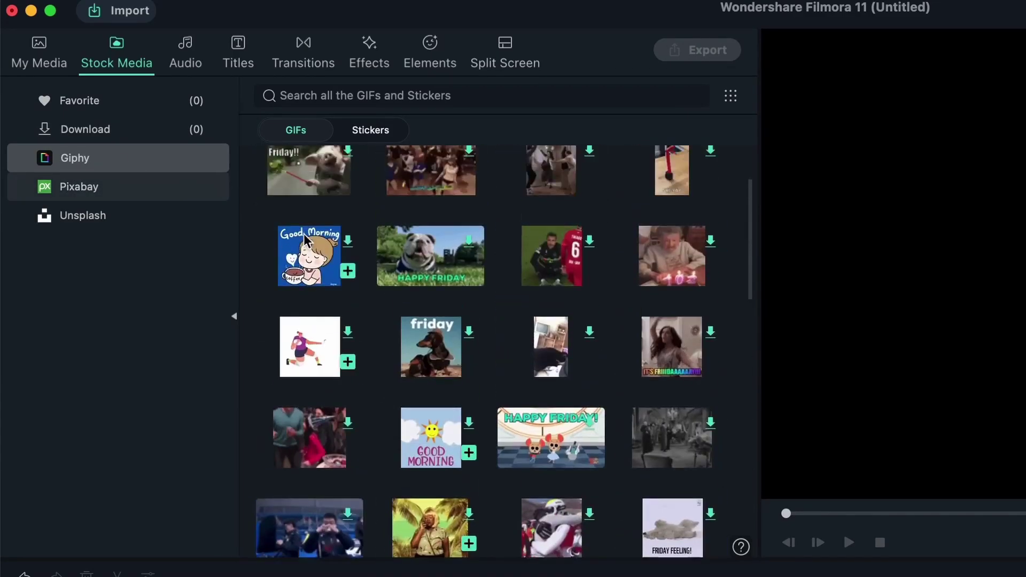
{"action": "left_click", "coordinate": [376, 133]}
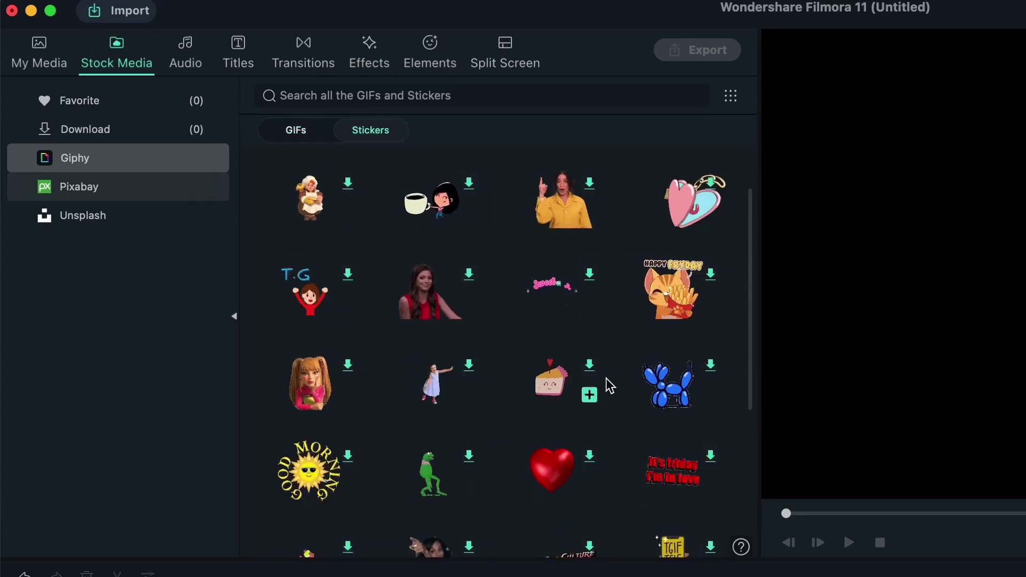
{"action": "scroll", "coordinate": [588, 317], "scroll_direction": "down", "scroll_amount": 1}
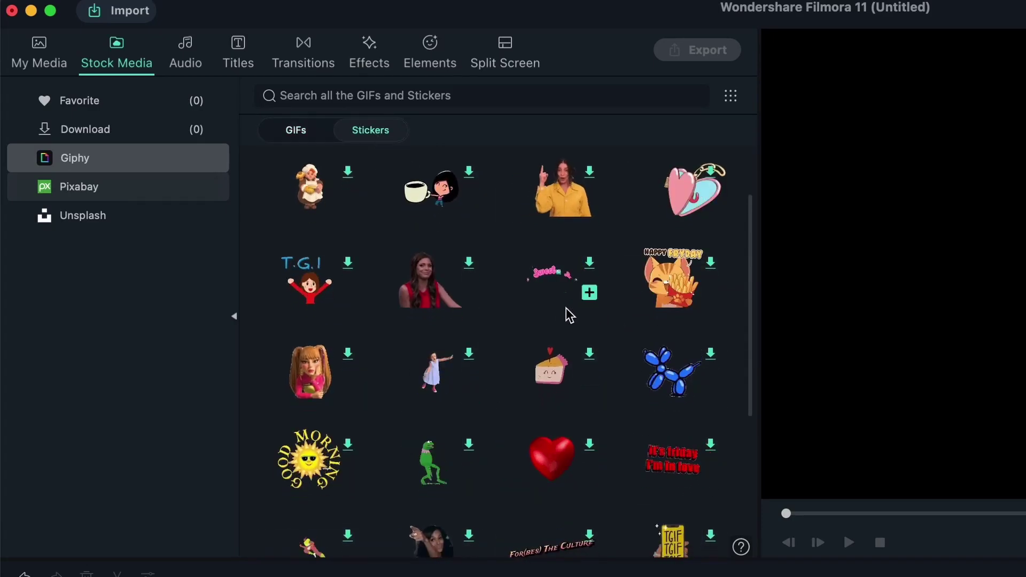
{"action": "left_click", "coordinate": [347, 94]}
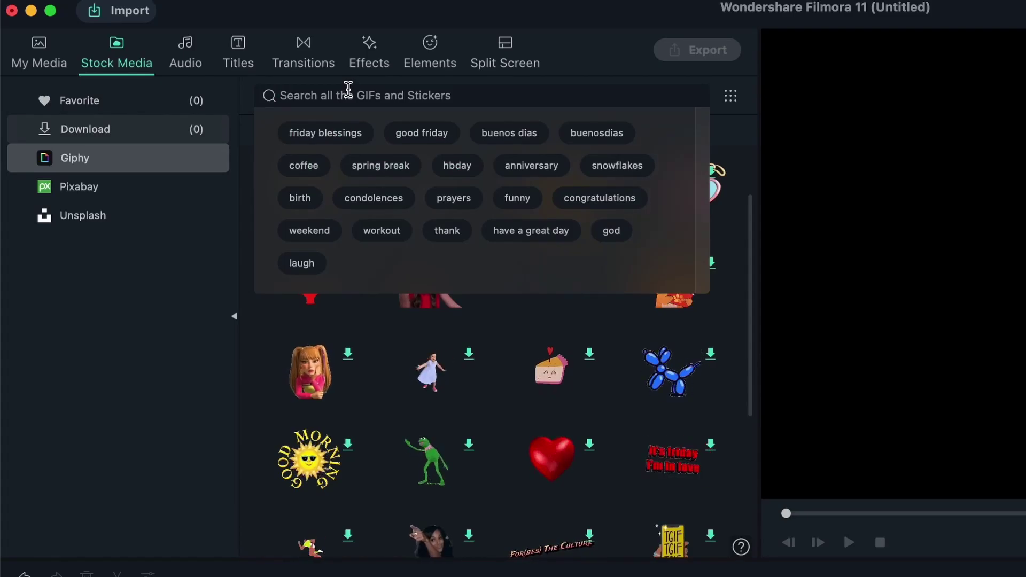
{"action": "type", "text": "cake"}
{"action": "key", "text": "Return"}
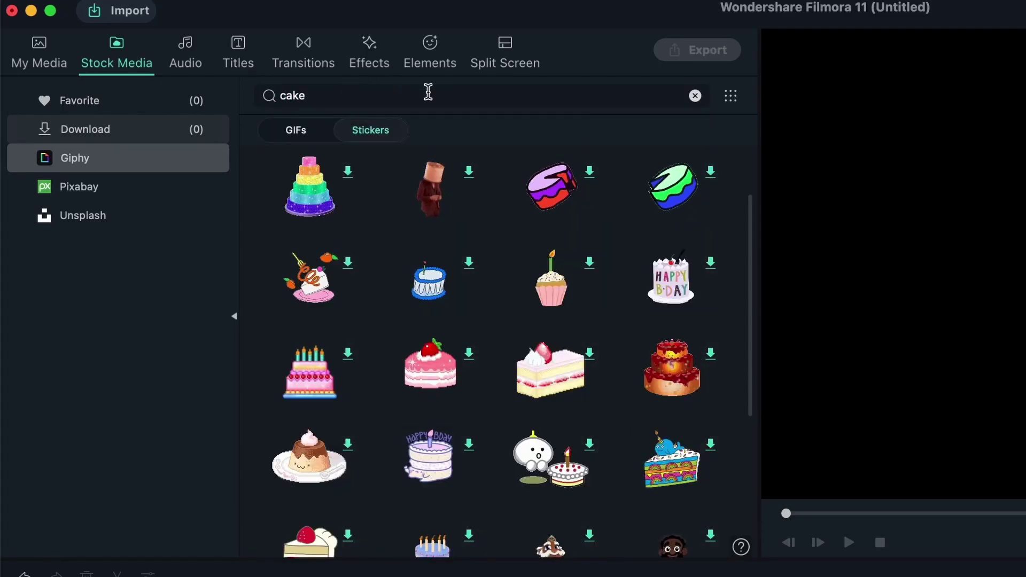
Look over the cake results, then return to My Media's green screen samples.
{"action": "scroll", "coordinate": [615, 412], "scroll_direction": "up", "scroll_amount": 1}
{"action": "scroll", "coordinate": [614, 407], "scroll_direction": "down", "scroll_amount": 3}
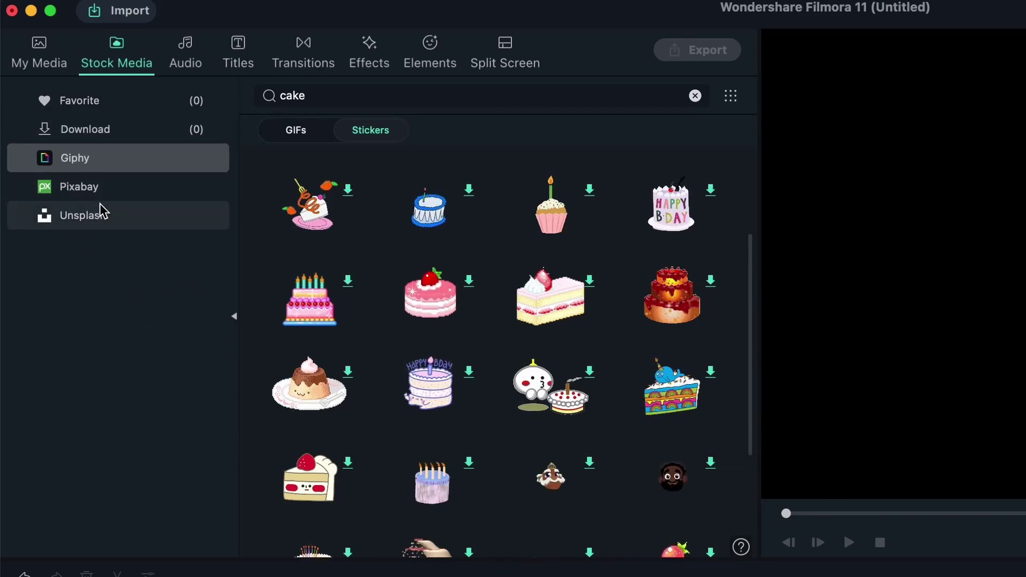
{"action": "left_click", "coordinate": [47, 53]}
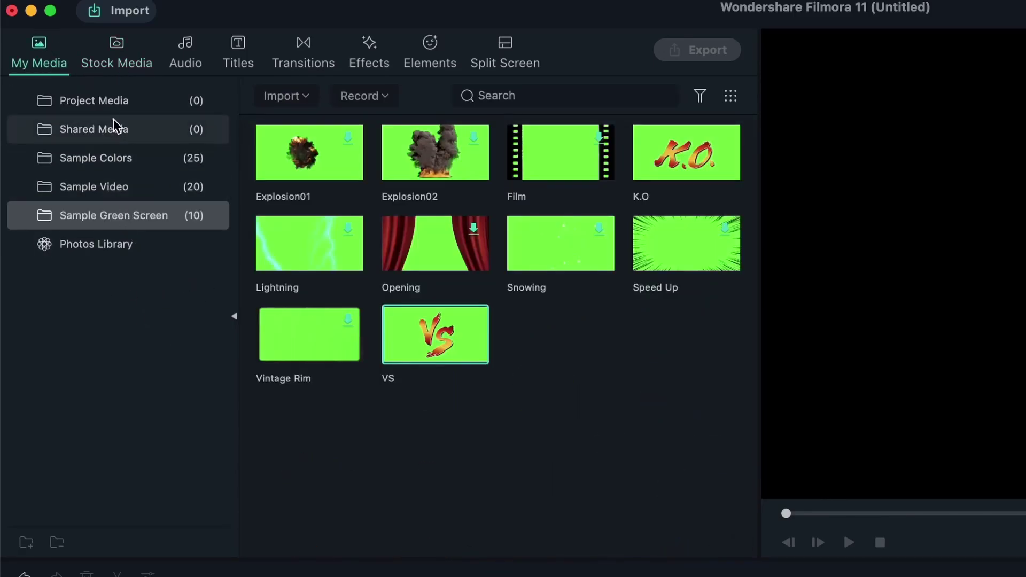
Add the Beach sample clip to the timeline and download the second cake sticker.
{"action": "left_click", "coordinate": [118, 187]}
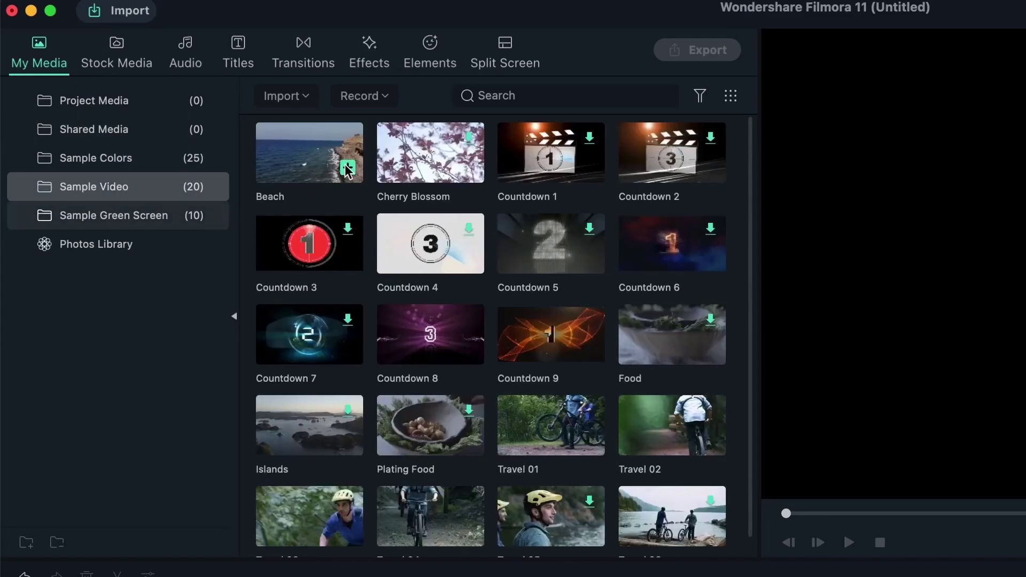
{"action": "left_click", "coordinate": [347, 170]}
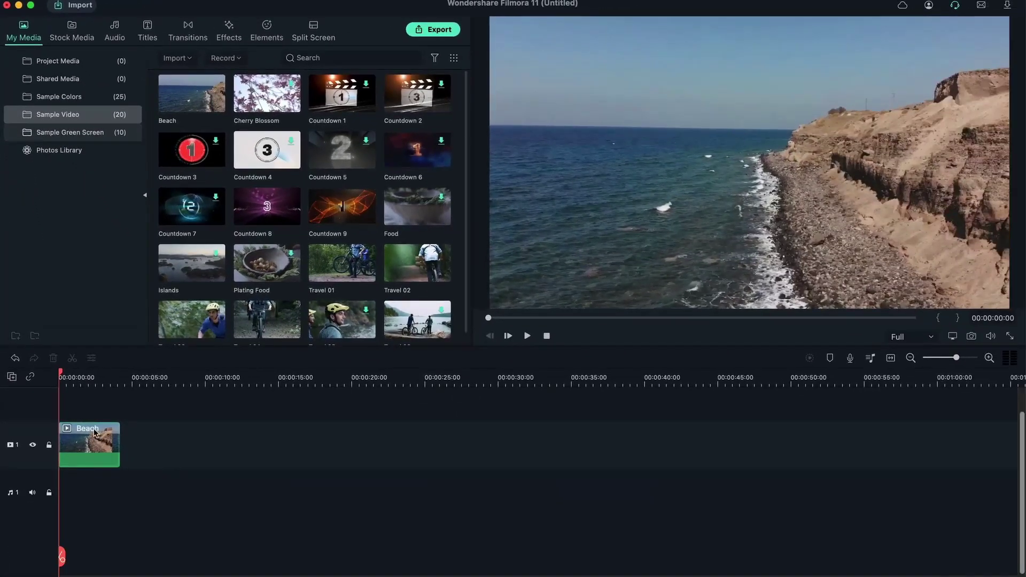
{"action": "left_click", "coordinate": [88, 35]}
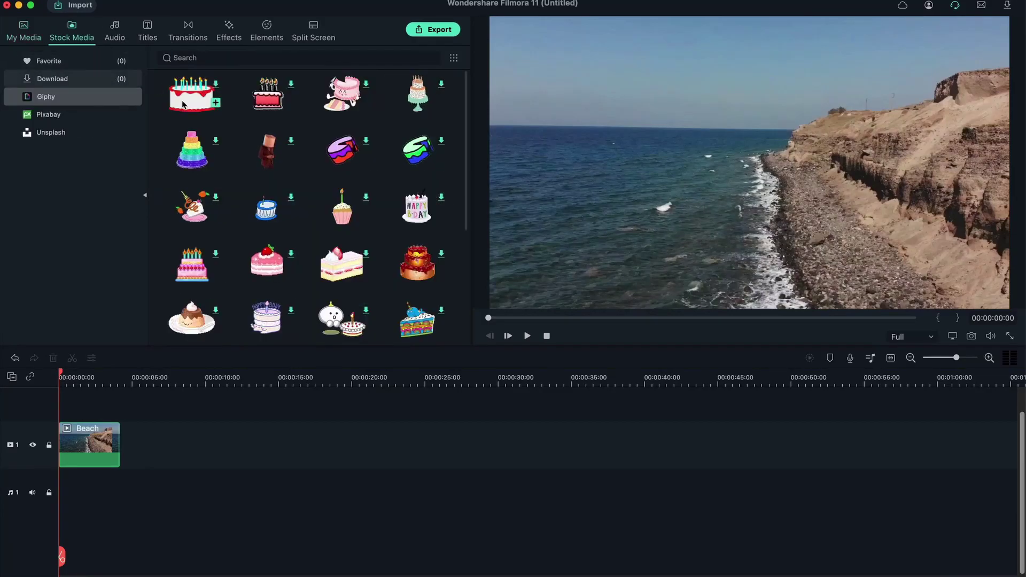
{"action": "left_click", "coordinate": [292, 84]}
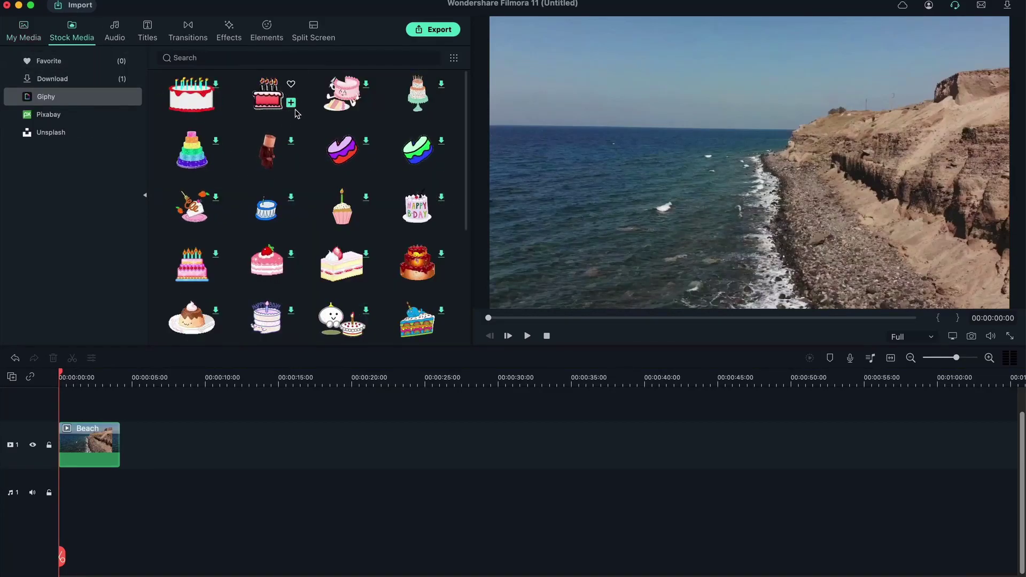
{"action": "left_click", "coordinate": [292, 102]}
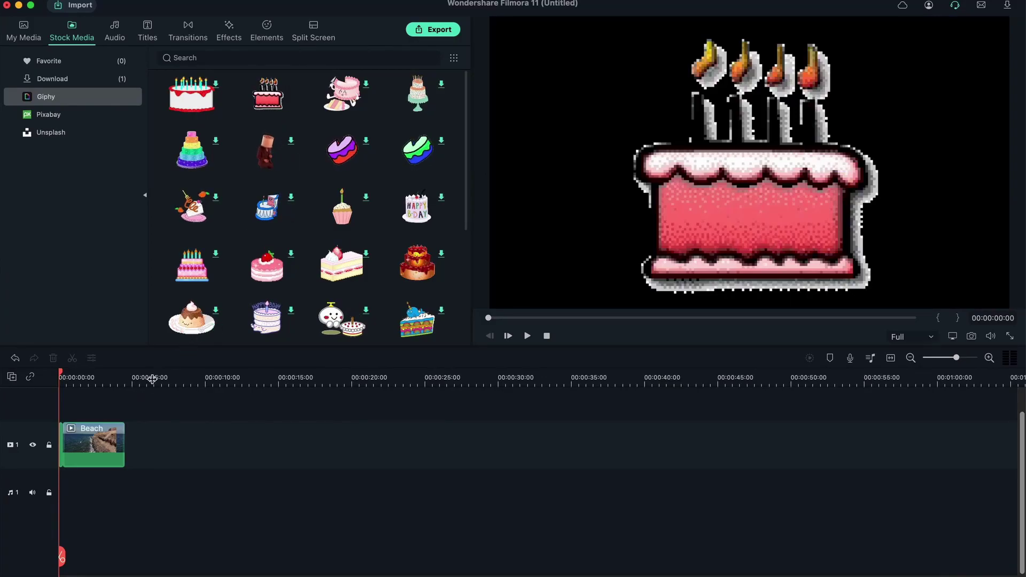
{"action": "key", "text": "super+z"}
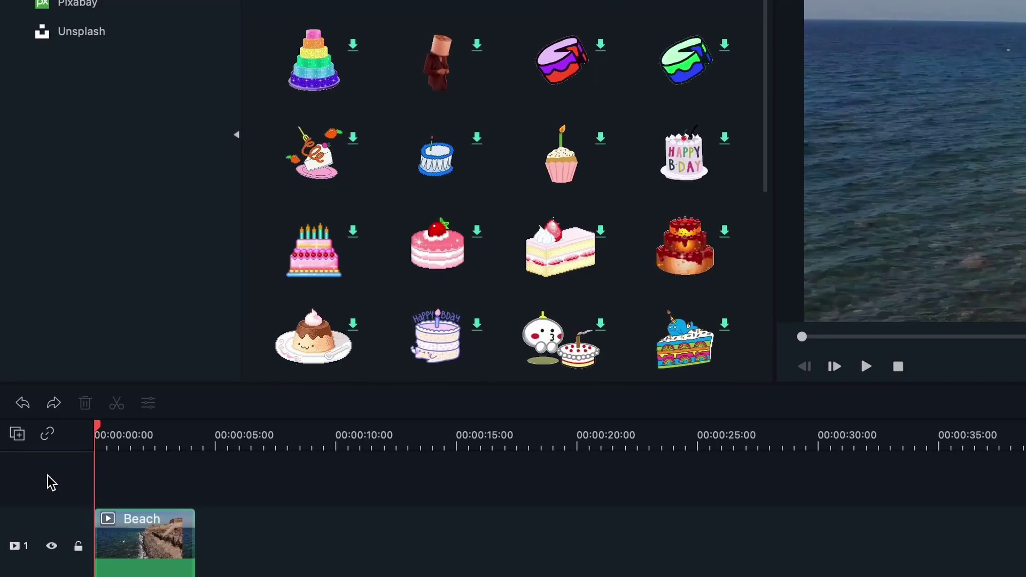
Add a second video track and place the cake sticker on Track 2 near the start.
{"action": "left_click", "coordinate": [20, 436]}
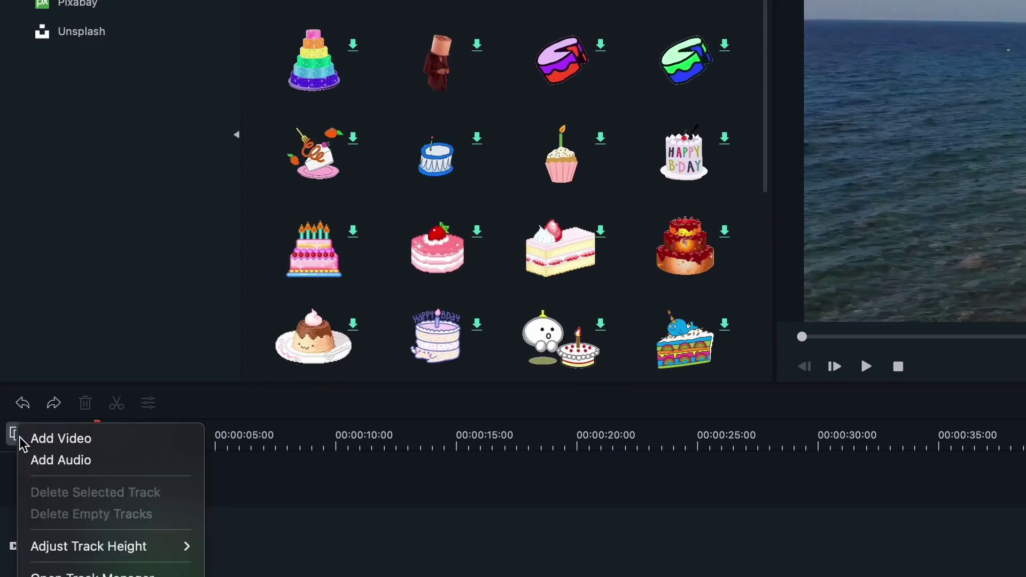
{"action": "left_click", "coordinate": [86, 444]}
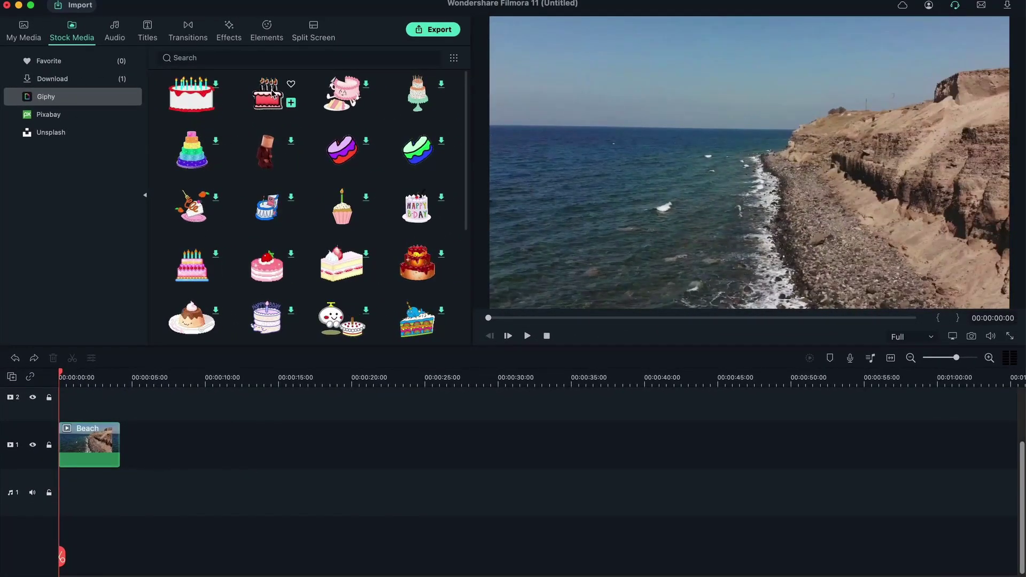
{"action": "left_click_drag", "start_coordinate": [325, 54], "coordinate": [84, 404]}
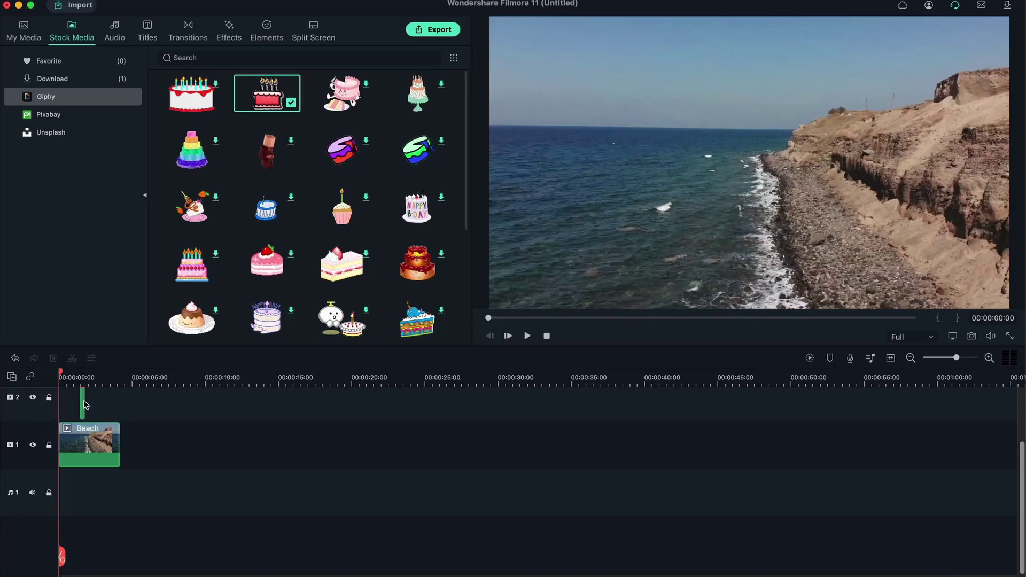
{"action": "left_click", "coordinate": [82, 377]}
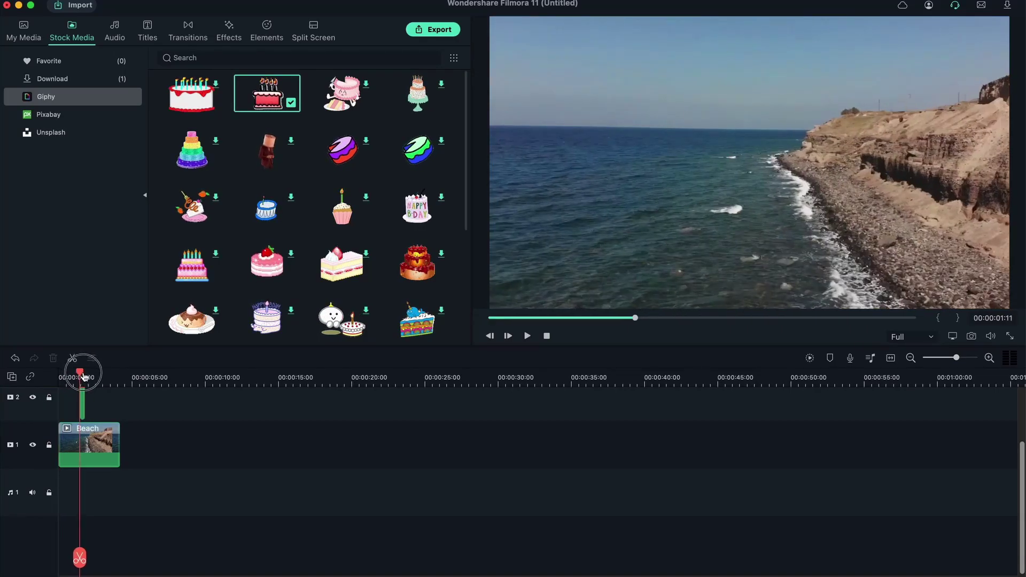
{"action": "left_click", "coordinate": [84, 378]}
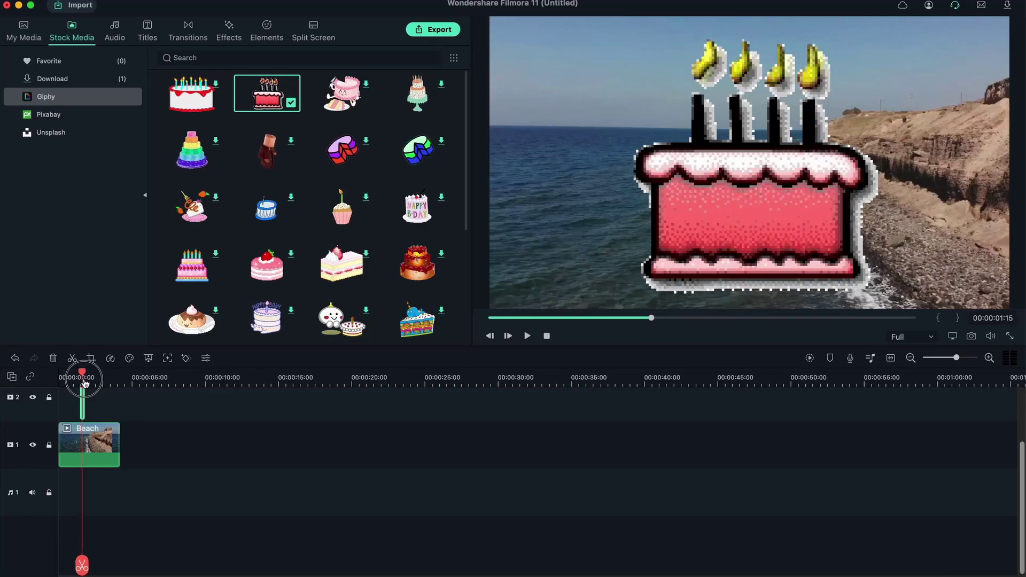
{"action": "left_click", "coordinate": [81, 382]}
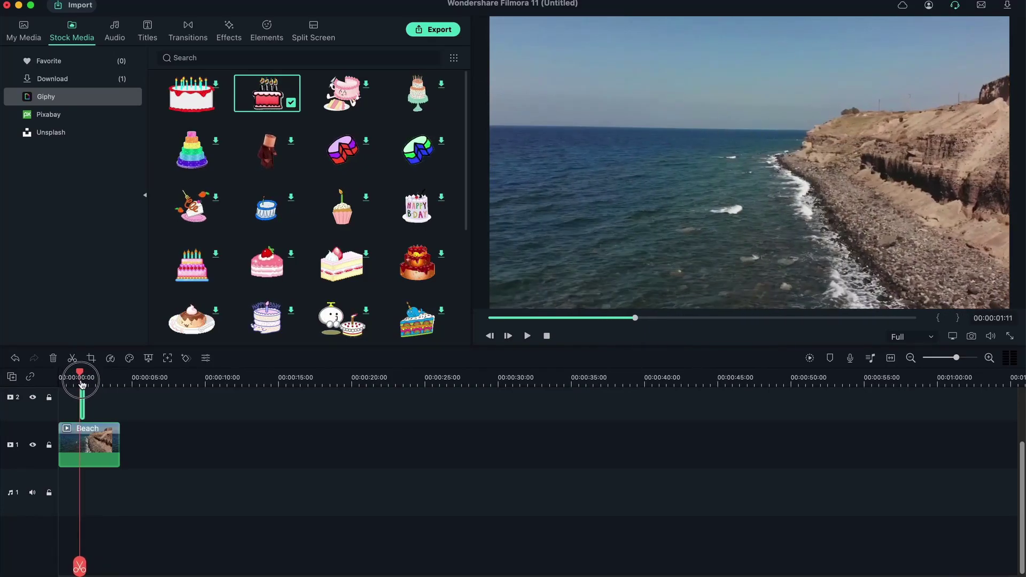
{"action": "left_click", "coordinate": [82, 381]}
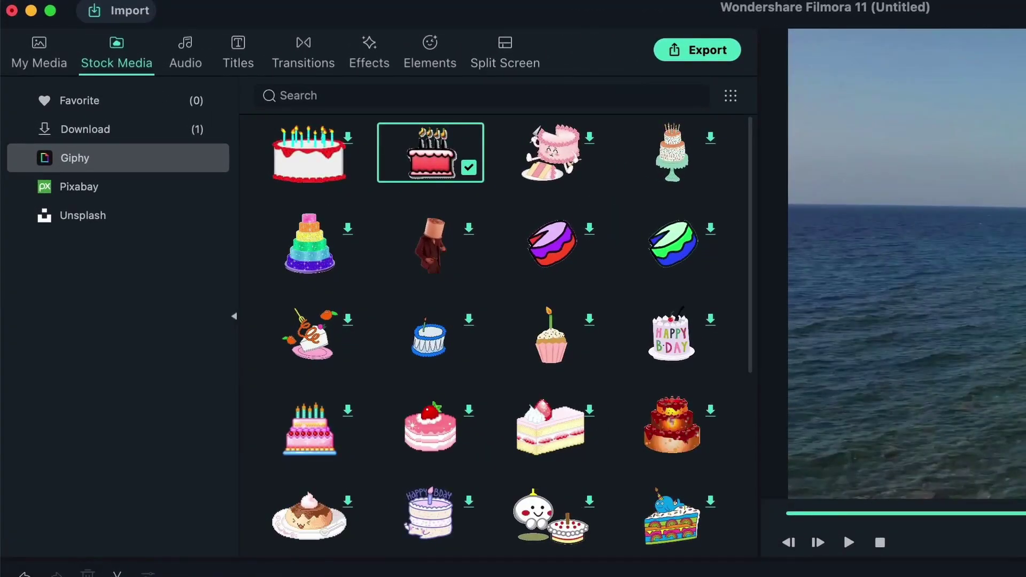
Switch the stock source to Pixabay videos.
{"action": "scroll", "coordinate": [481, 378], "scroll_direction": "down", "scroll_amount": 5}
{"action": "scroll", "coordinate": [409, 247], "scroll_direction": "up", "scroll_amount": 5}
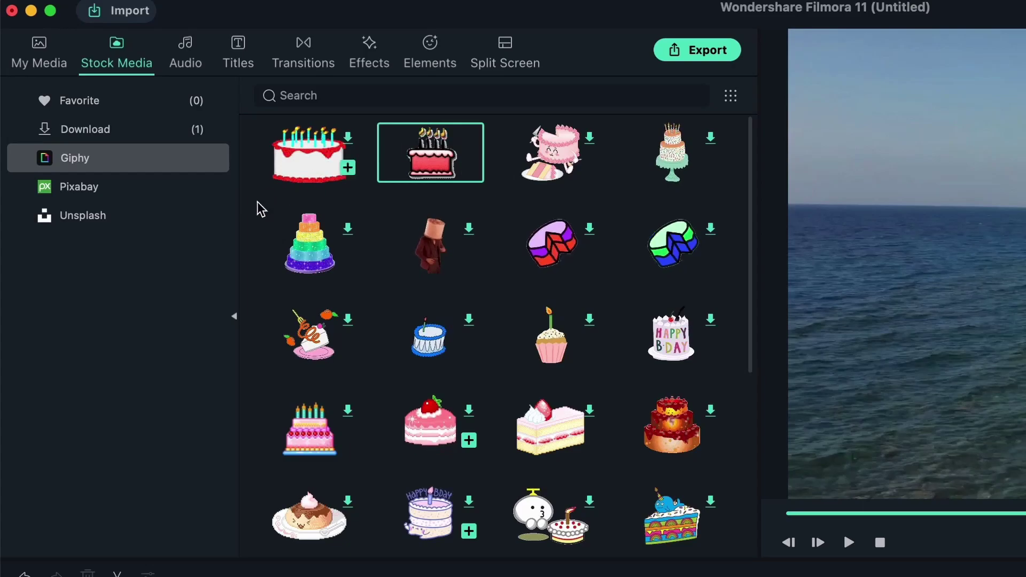
{"action": "left_click", "coordinate": [91, 197]}
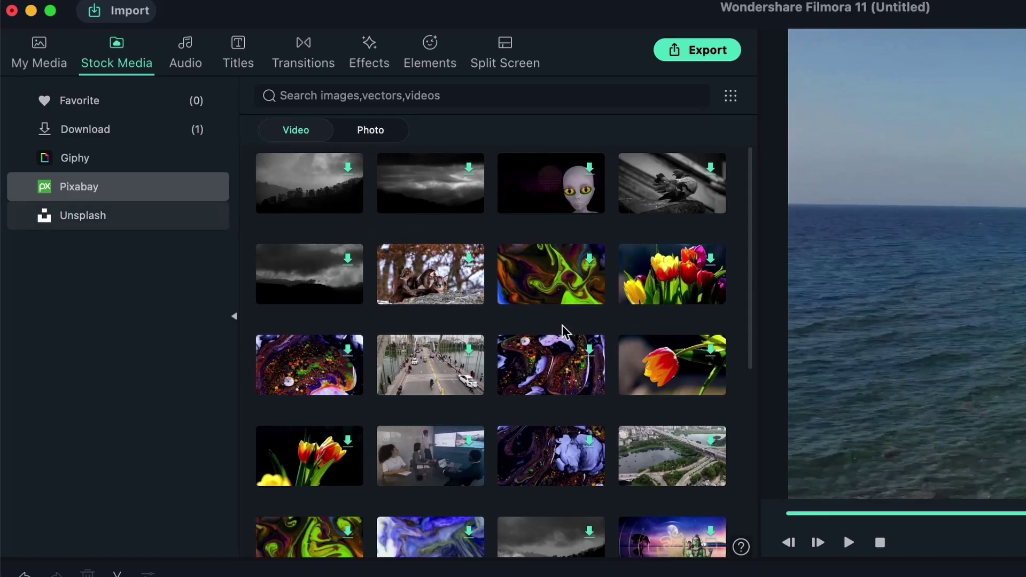
Switch the stock grid to Large Thumbnail View.
{"action": "left_click", "coordinate": [729, 98]}
{"action": "mouse_move", "coordinate": [746, 125]}
{"action": "left_click", "coordinate": [817, 137]}
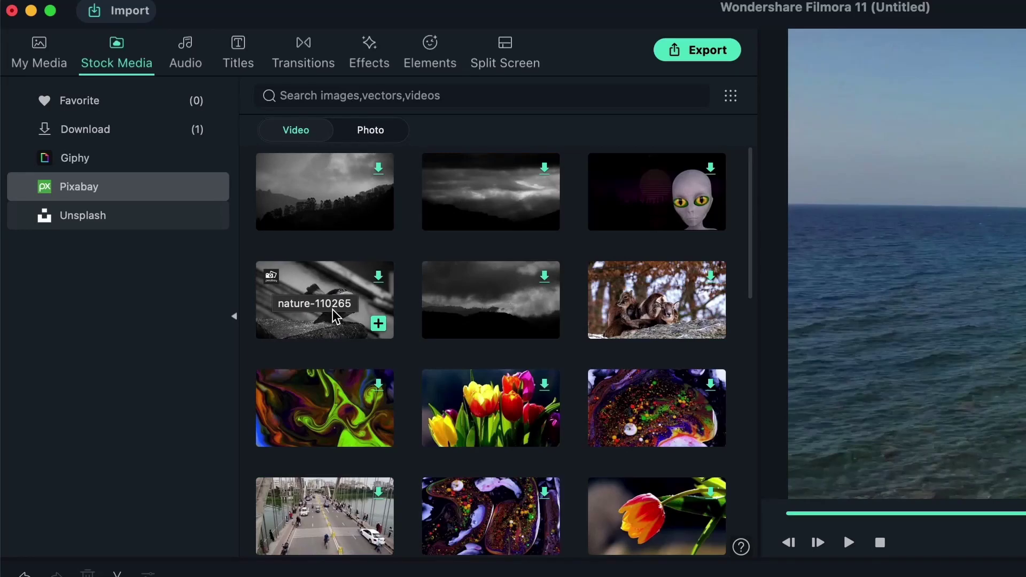
Show Pixabay photos, search 'do' there and on Unsplash, then clear the search.
{"action": "left_click", "coordinate": [372, 138]}
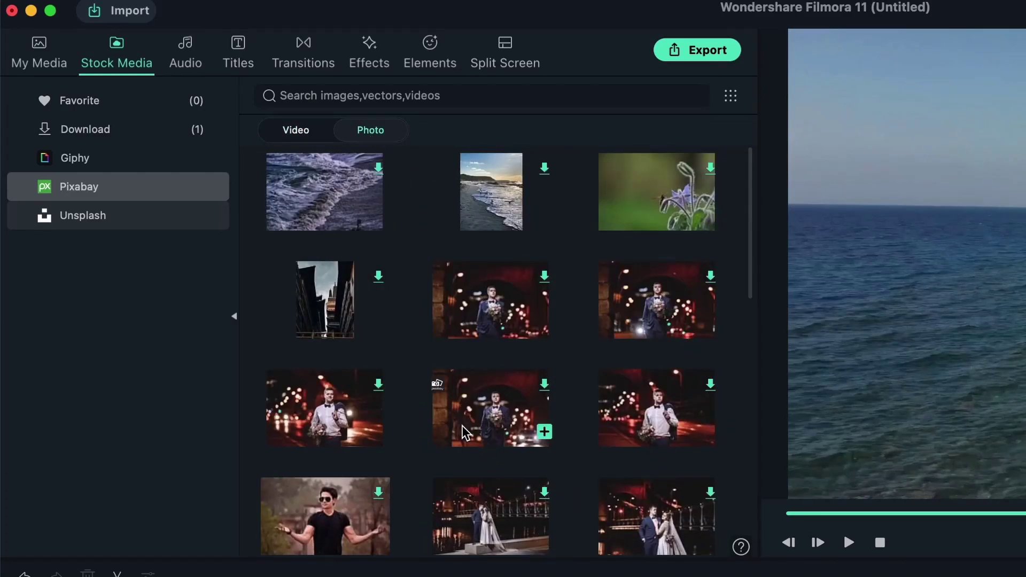
{"action": "left_click", "coordinate": [435, 99]}
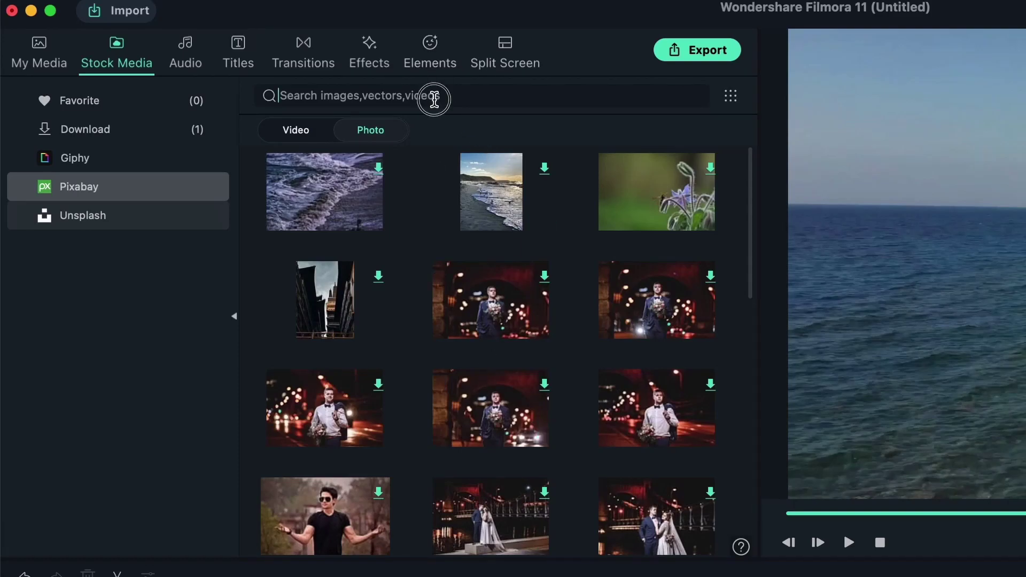
{"action": "type", "text": "doll"}
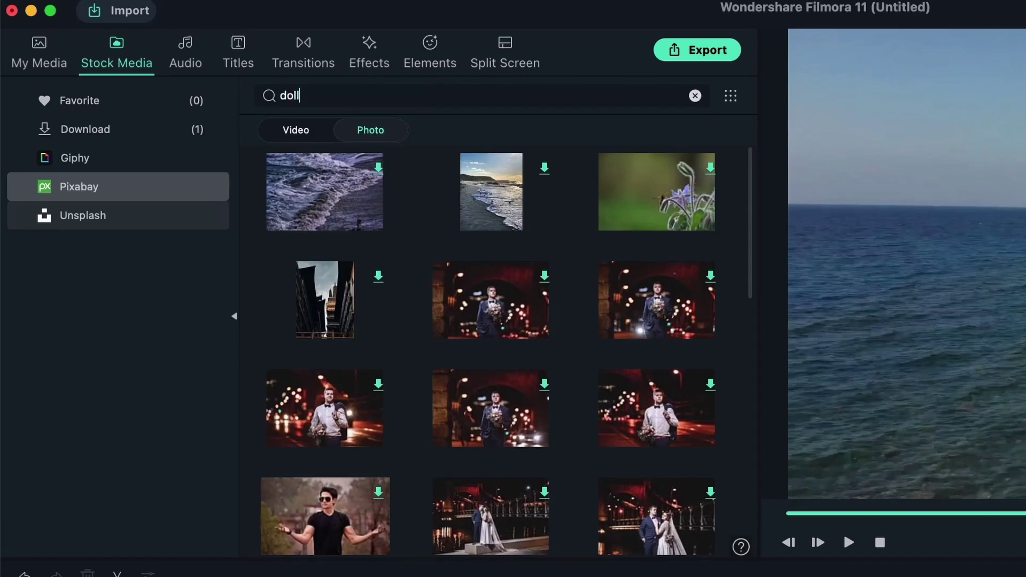
{"action": "key", "text": "Return"}
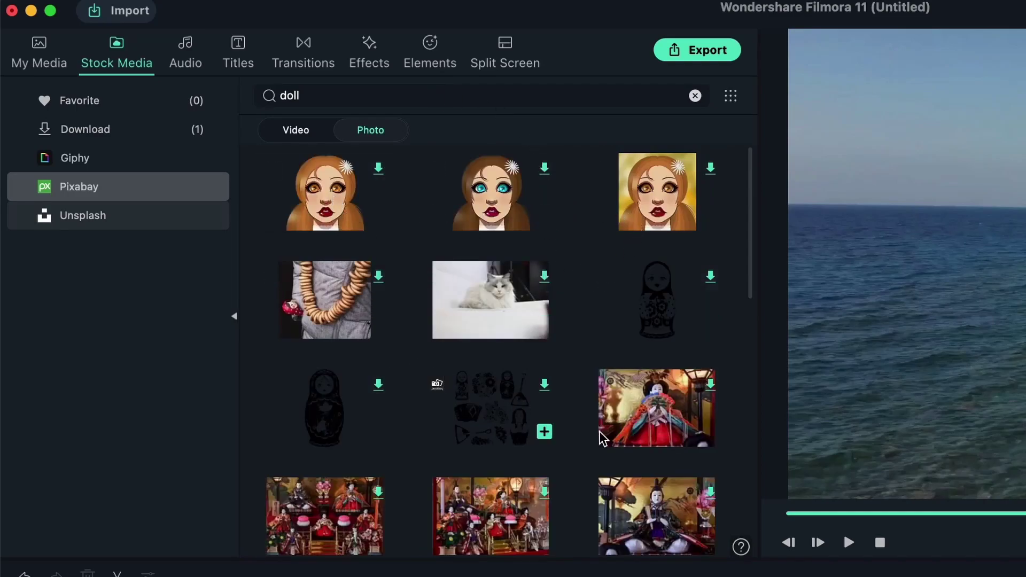
{"action": "left_click", "coordinate": [104, 231]}
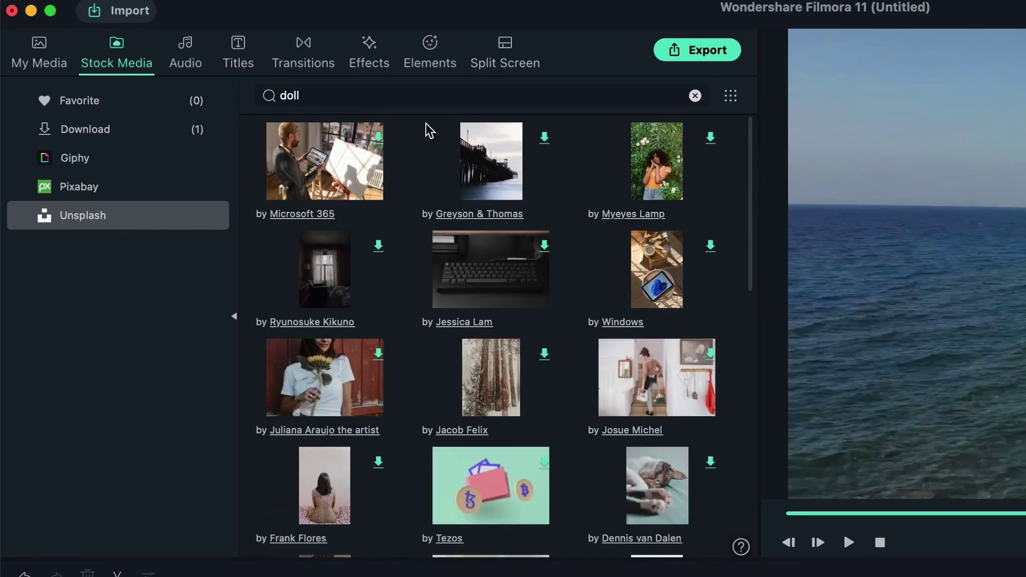
{"action": "left_click", "coordinate": [695, 96]}
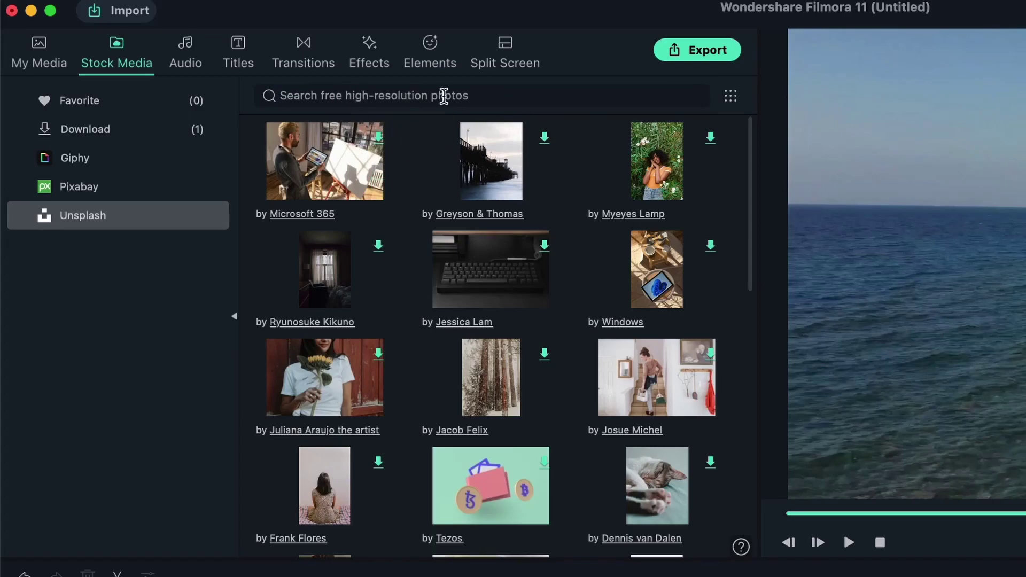
Return to Pixabay and show its photos rather than videos.
{"action": "left_click", "coordinate": [96, 193]}
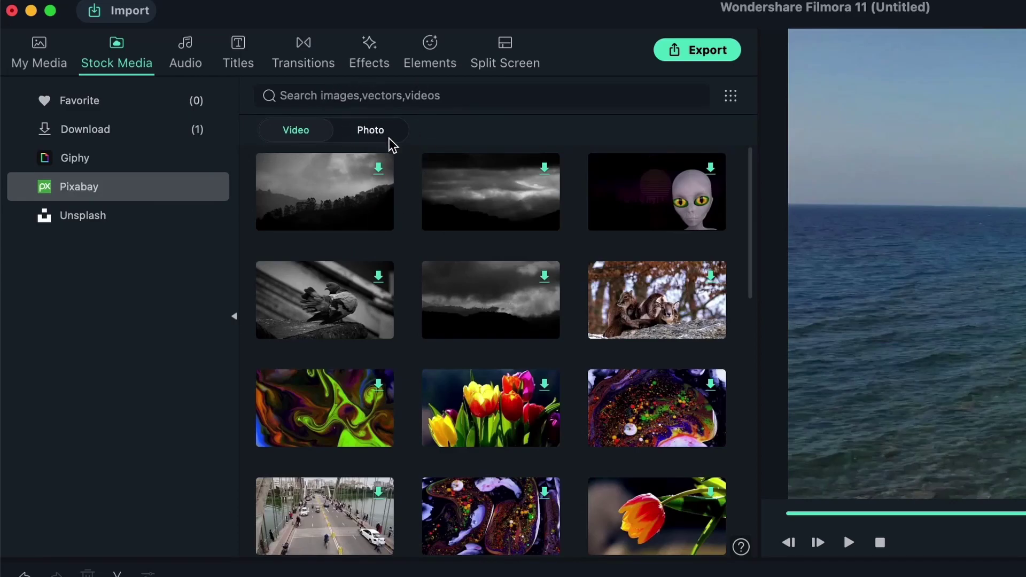
{"action": "left_click", "coordinate": [373, 131]}
{"action": "left_click", "coordinate": [299, 133]}
{"action": "left_click", "coordinate": [374, 135]}
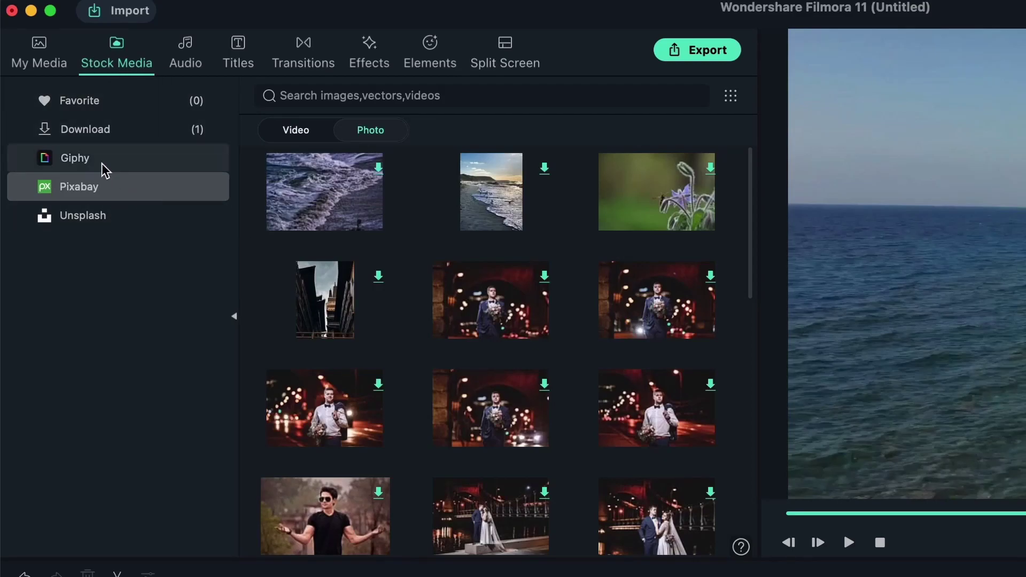
Favourite the downloaded cake sticker and check the Favorite folder.
{"action": "left_click", "coordinate": [94, 140]}
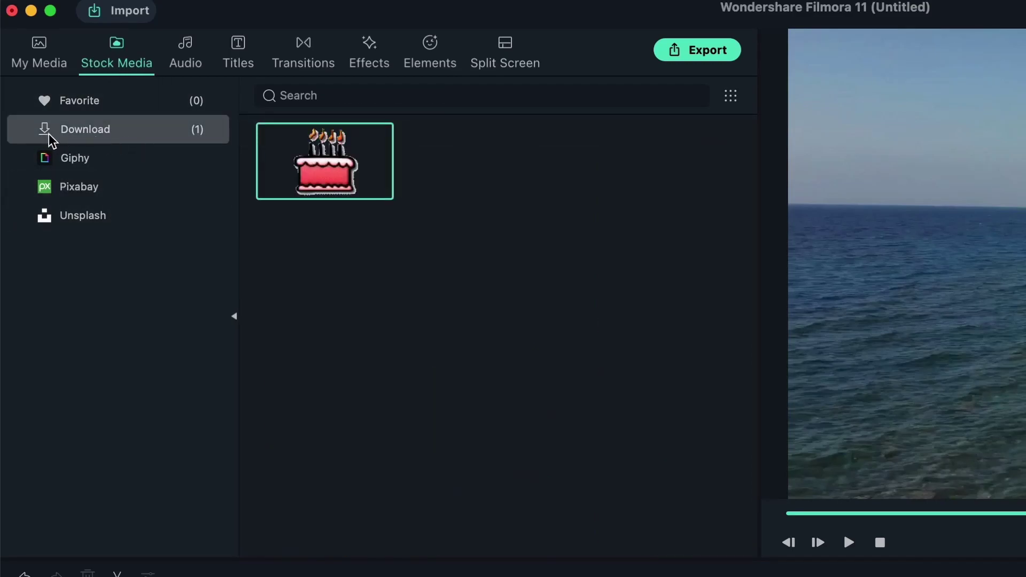
{"action": "mouse_move", "coordinate": [368, 159]}
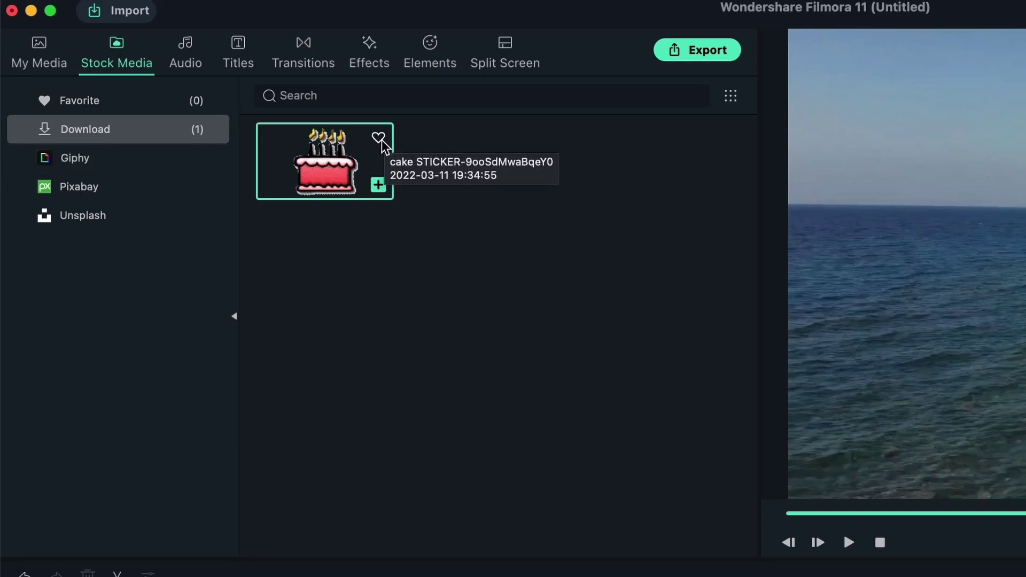
{"action": "left_click", "coordinate": [381, 140]}
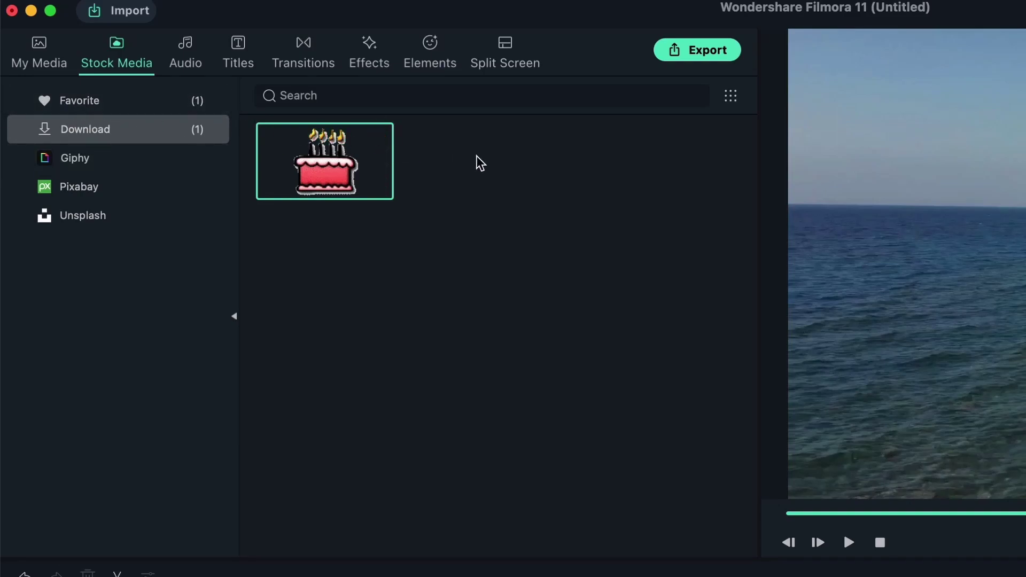
{"action": "left_click", "coordinate": [96, 112]}
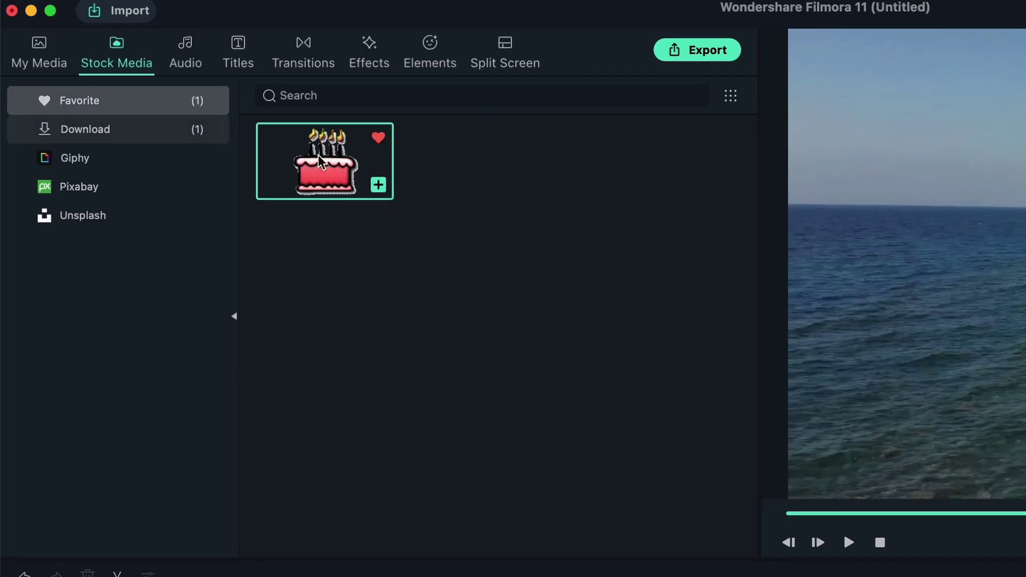
Download the misty clouds video from Pixabay at maximum resolution.
{"action": "left_click", "coordinate": [122, 168]}
{"action": "left_click", "coordinate": [119, 188]}
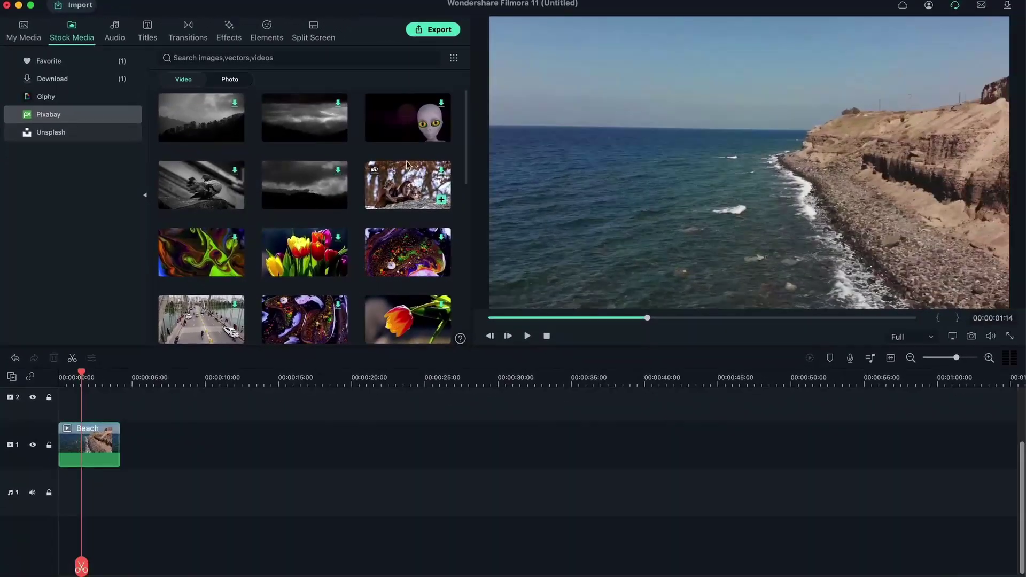
{"action": "left_click", "coordinate": [338, 104]}
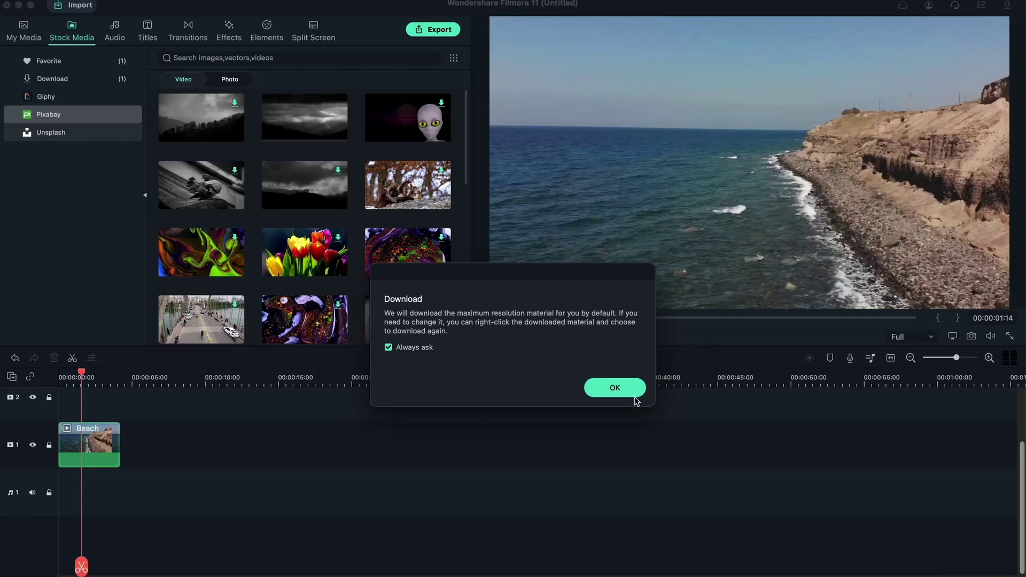
{"action": "left_click", "coordinate": [617, 393]}
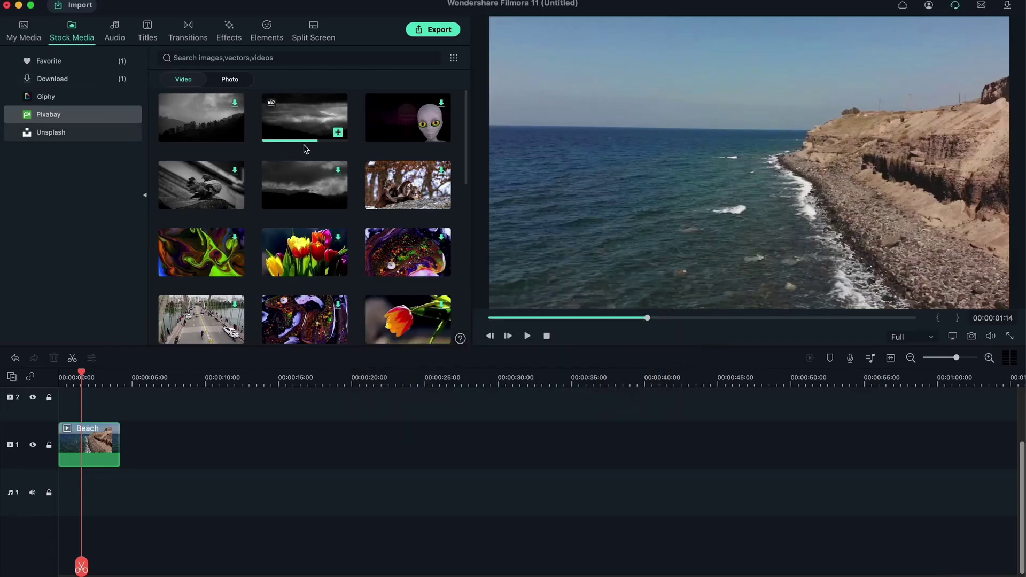
Confirm Downloads holds 2 items and Favorite shows the cake sticker.
{"action": "left_click", "coordinate": [79, 84]}
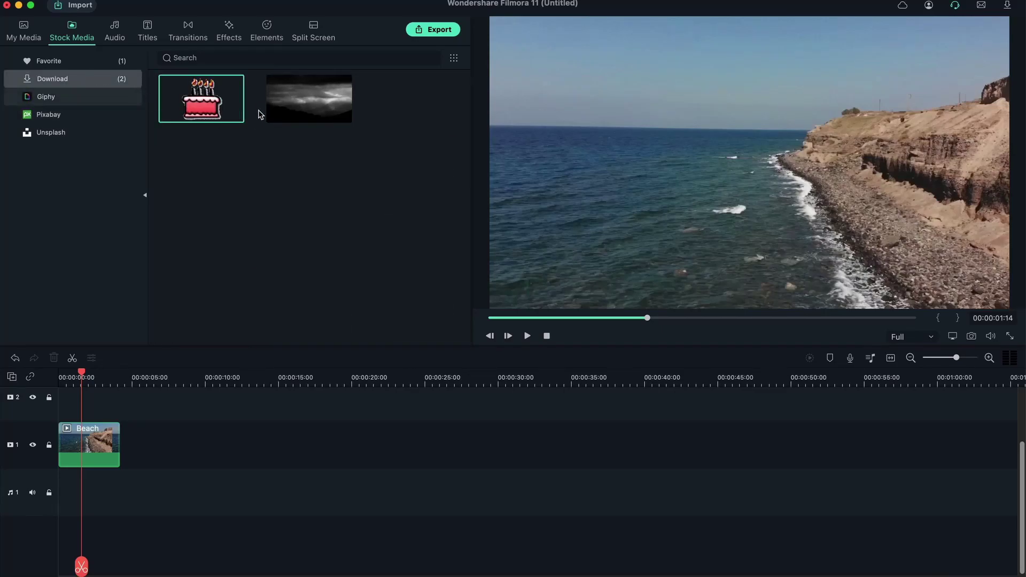
{"action": "mouse_move", "coordinate": [230, 92]}
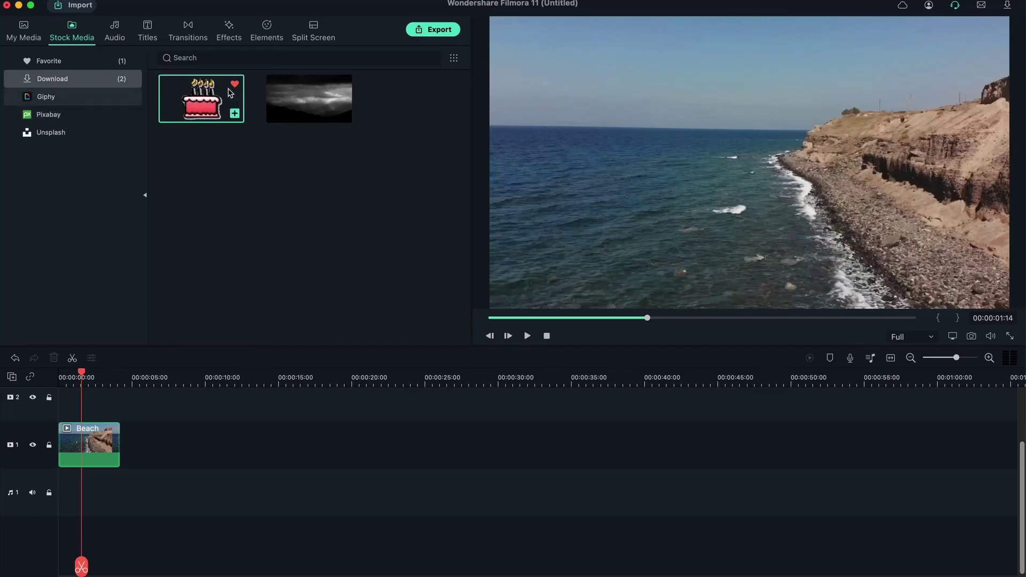
{"action": "left_click", "coordinate": [56, 65]}
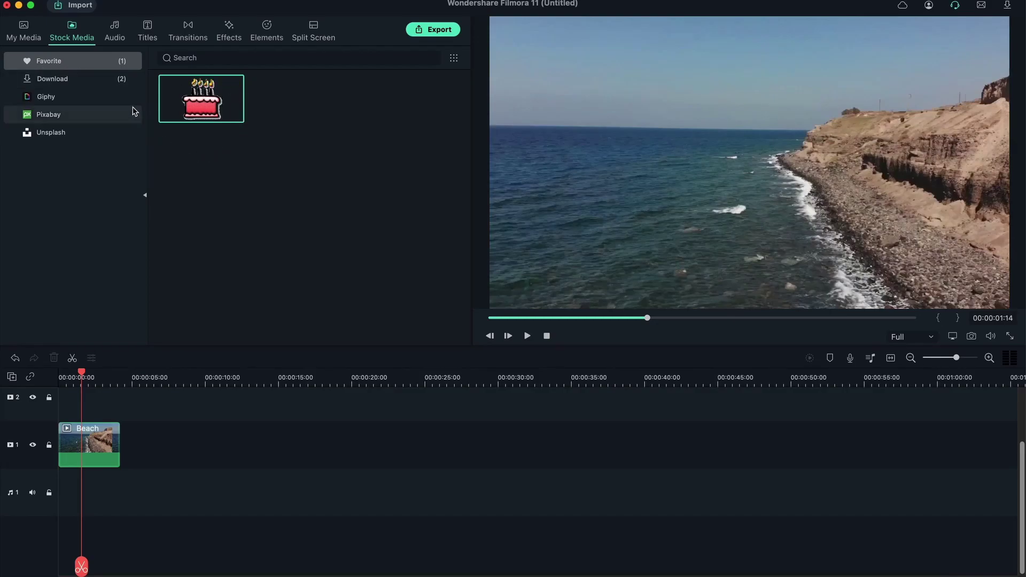
Browse the Audio library's tracks and show the 17 Rock tracks like Dynamite and Safari.
{"action": "left_click", "coordinate": [113, 39]}
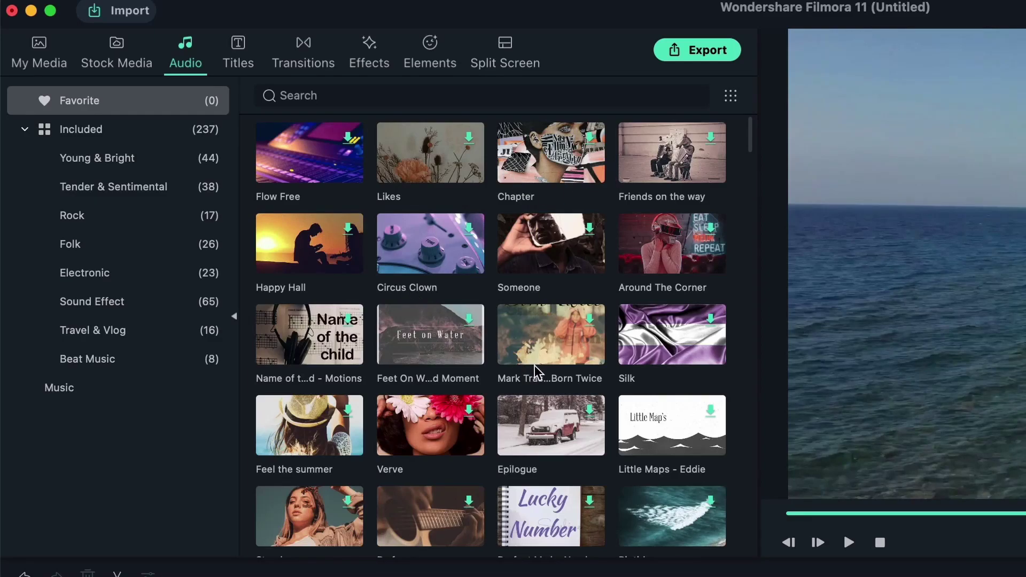
{"action": "scroll", "coordinate": [534, 365], "scroll_direction": "down", "scroll_amount": 3}
{"action": "scroll", "coordinate": [620, 420], "scroll_direction": "down", "scroll_amount": 20}
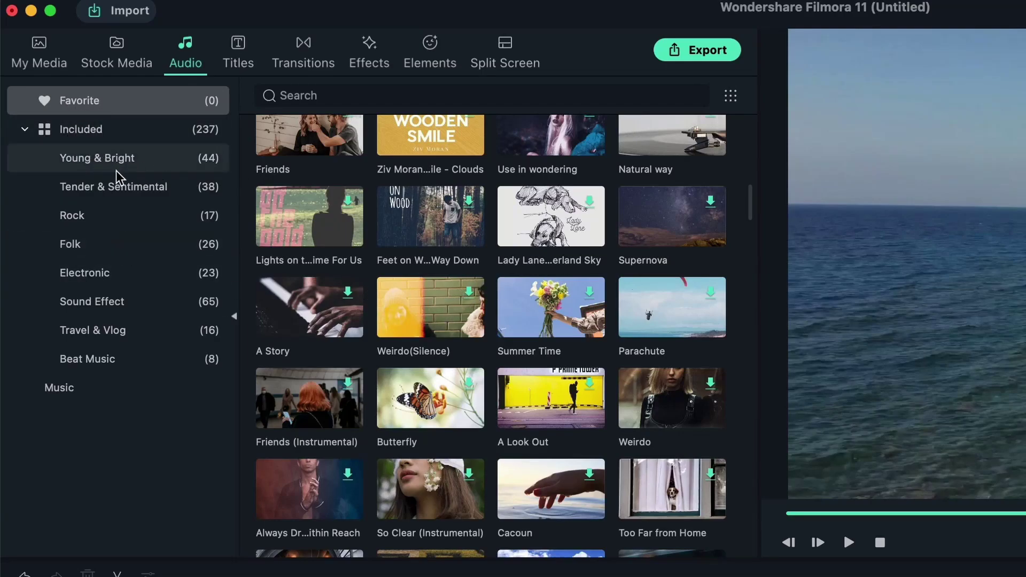
{"action": "left_click", "coordinate": [153, 220]}
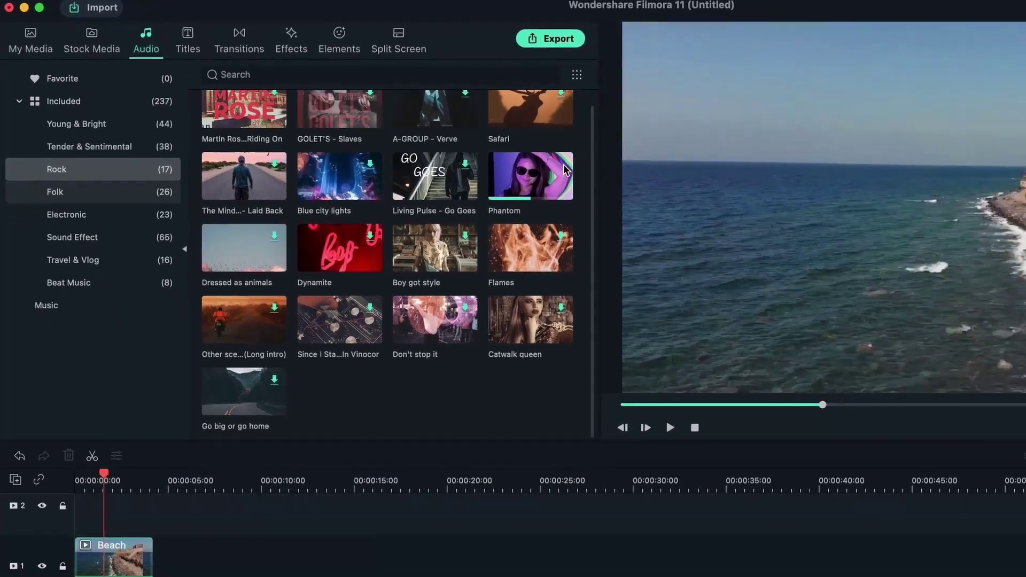
Place the Phantom music at the start of the audio track under the Beach clip.
{"action": "left_click_drag", "start_coordinate": [714, 219], "coordinate": [120, 576]}
{"action": "left_click_drag", "start_coordinate": [75, 485], "coordinate": [64, 486]}
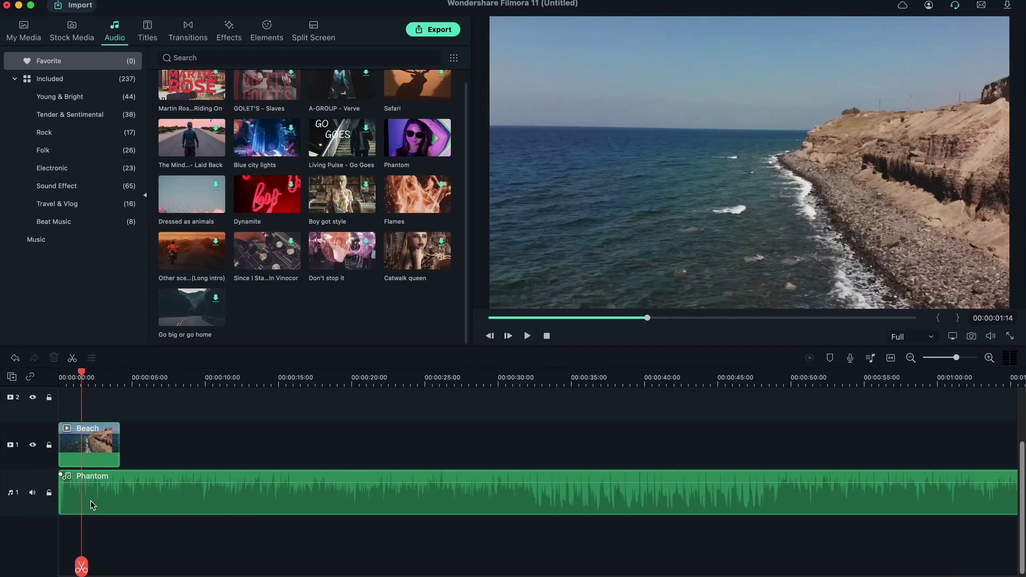
{"action": "left_click", "coordinate": [125, 501]}
{"action": "left_click", "coordinate": [110, 458]}
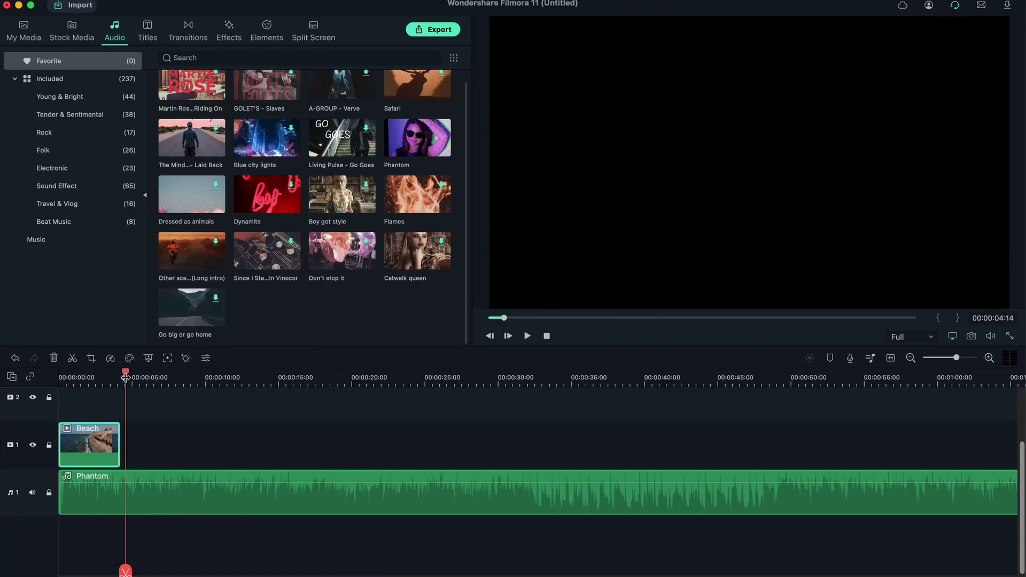
Split Phantom at 00:00:08:11 and about 16 seconds, then delete the middle piece.
{"action": "left_click_drag", "start_coordinate": [127, 374], "coordinate": [176, 375]}
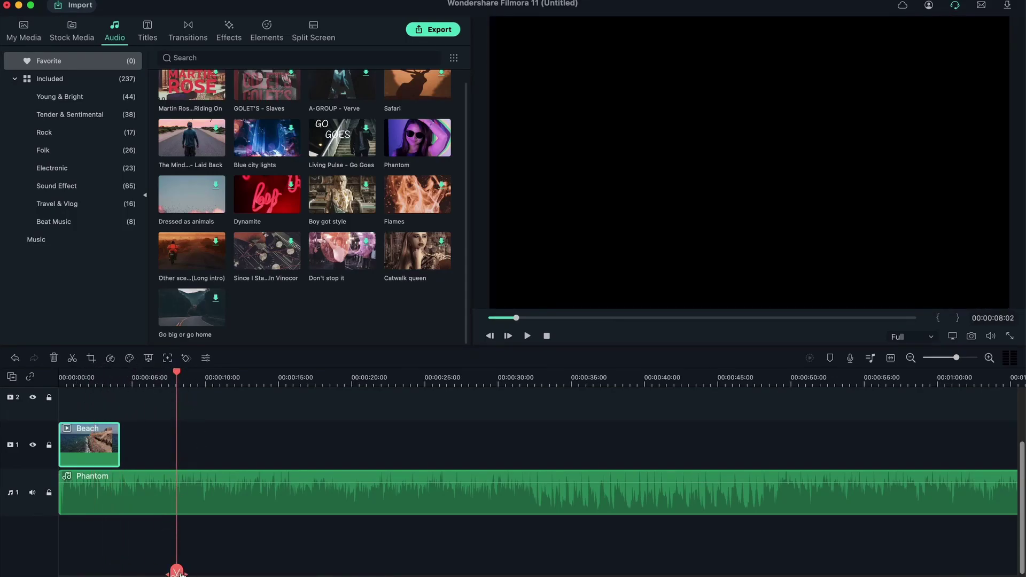
{"action": "left_click_drag", "start_coordinate": [178, 573], "coordinate": [176, 482]}
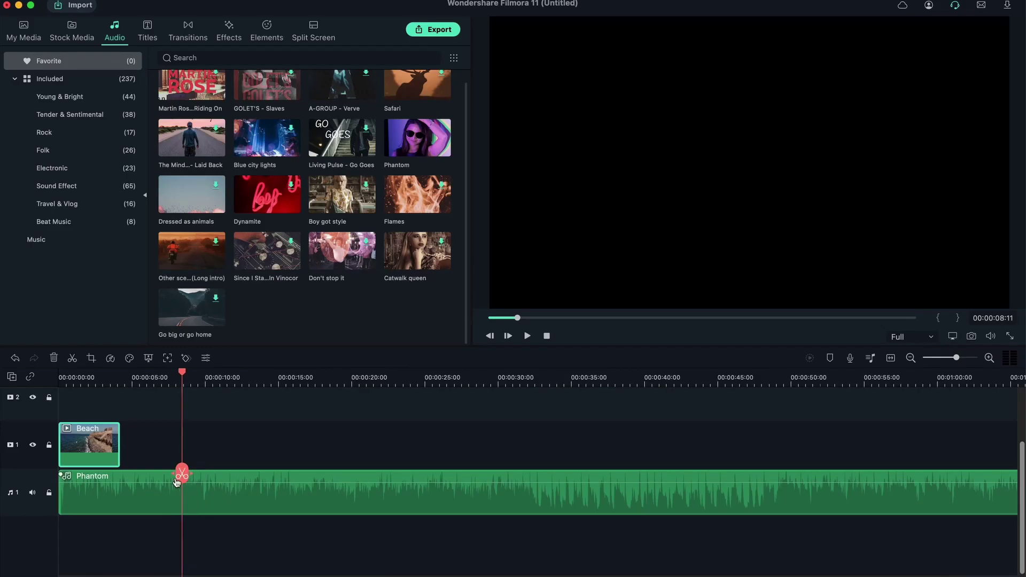
{"action": "left_click", "coordinate": [183, 474]}
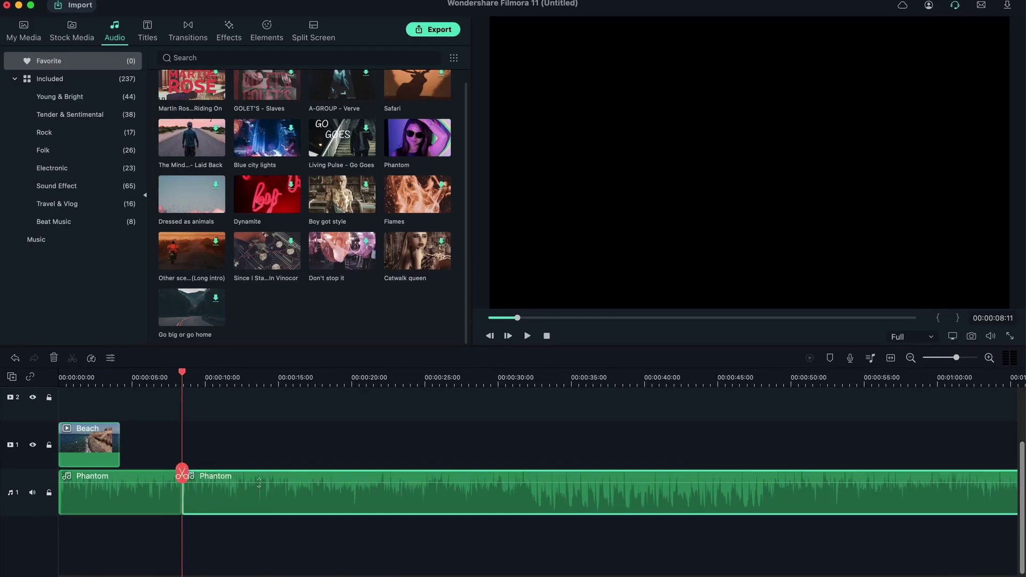
{"action": "left_click_drag", "start_coordinate": [168, 373], "coordinate": [268, 404]}
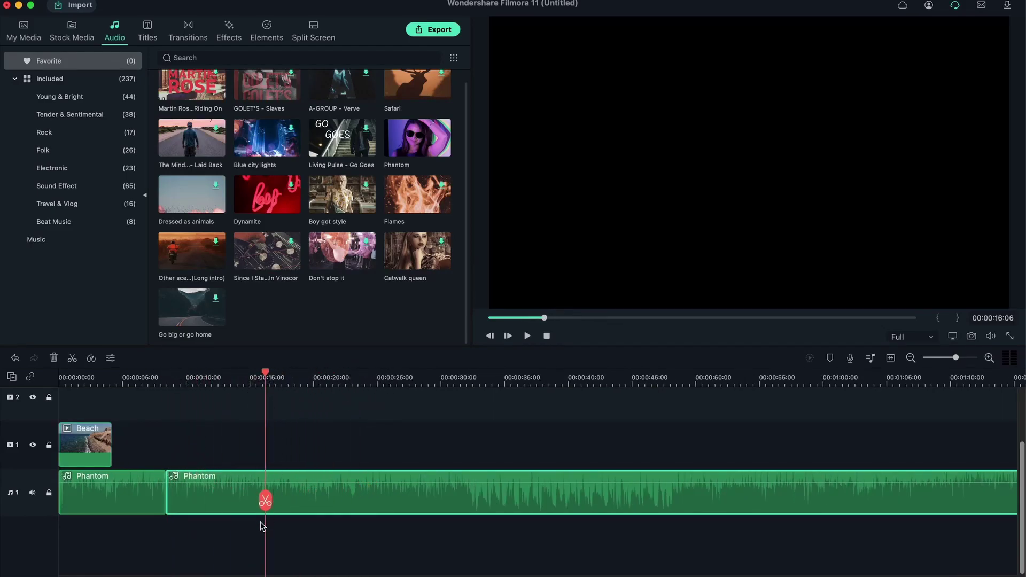
{"action": "left_click", "coordinate": [265, 503]}
{"action": "left_click", "coordinate": [385, 384]}
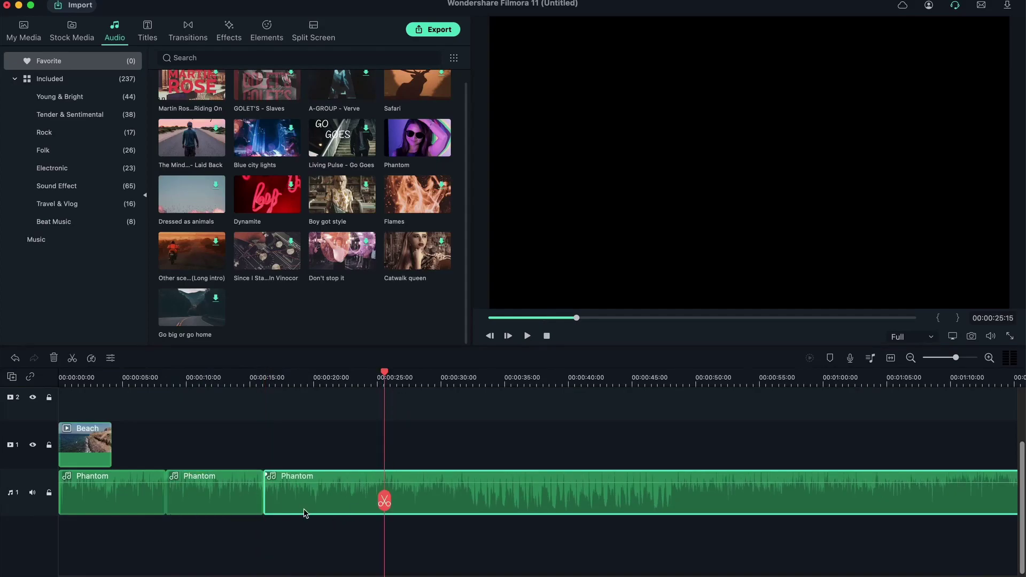
{"action": "left_click", "coordinate": [204, 503]}
{"action": "key", "text": "Delete"}
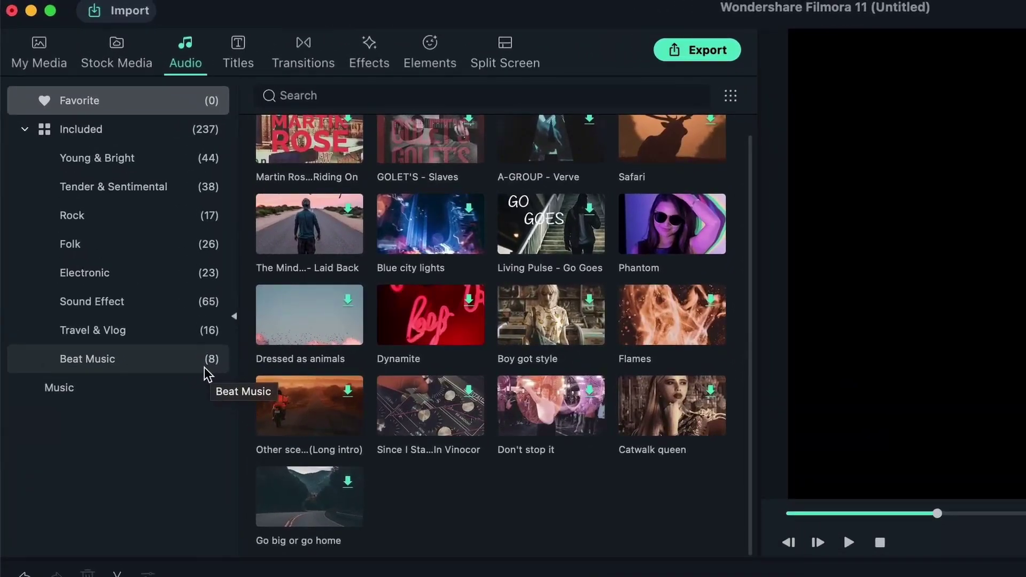
Drop the Title 2 template from the Titles category onto video track 1 at 00:00:25.
{"action": "left_click", "coordinate": [247, 49]}
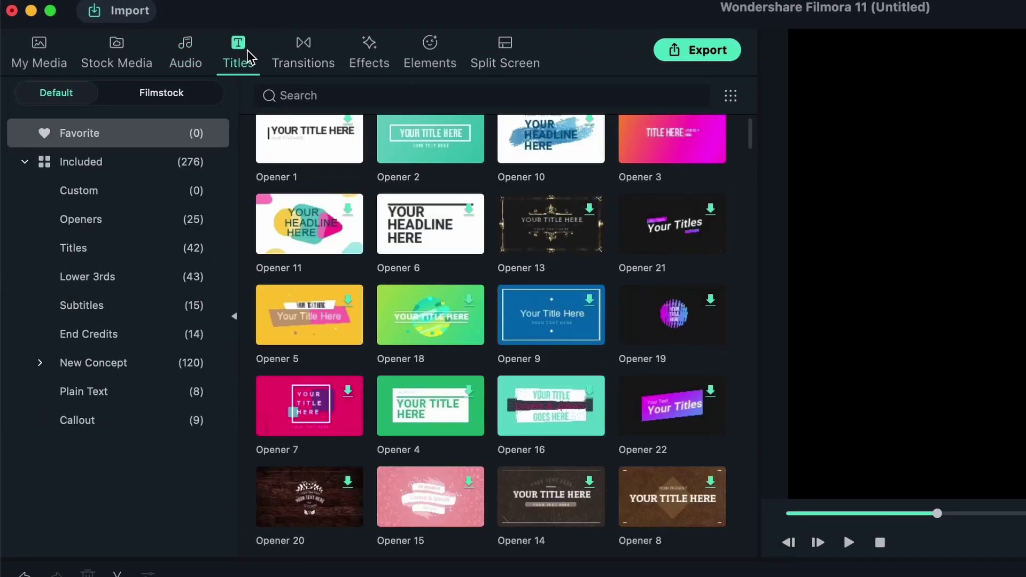
{"action": "scroll", "coordinate": [500, 405], "scroll_direction": "down", "scroll_amount": 2}
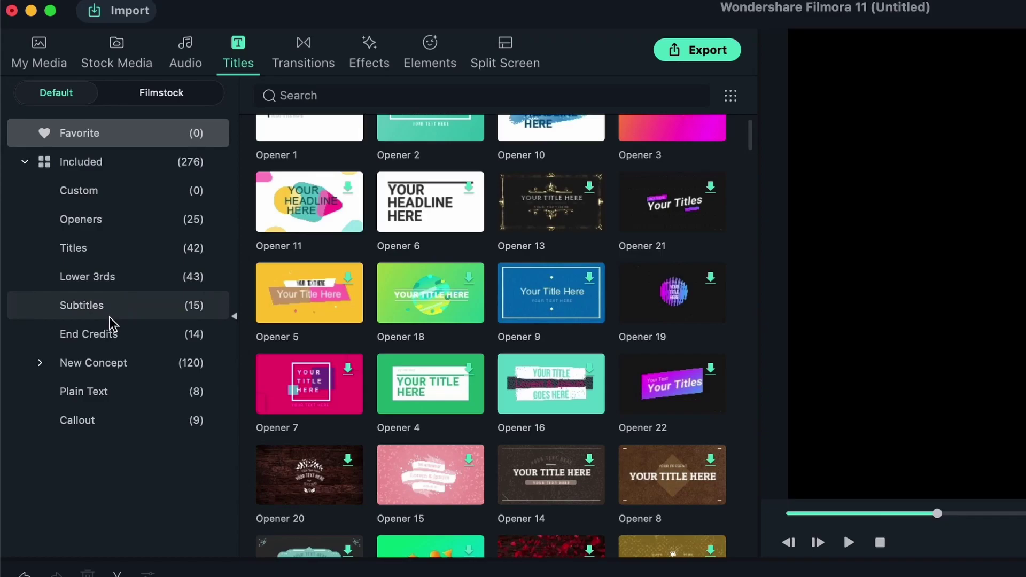
{"action": "left_click", "coordinate": [114, 345]}
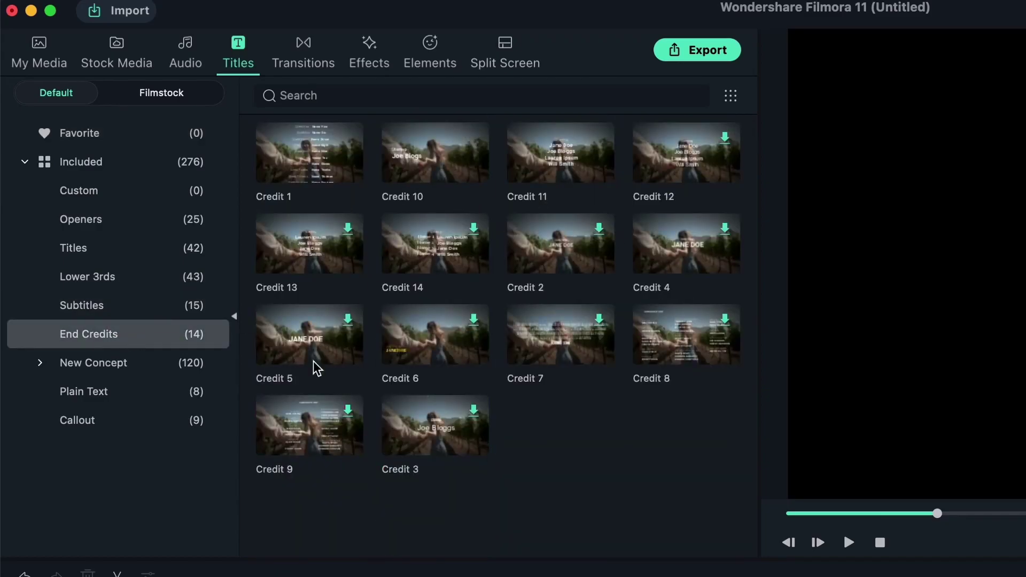
{"action": "left_click", "coordinate": [130, 250]}
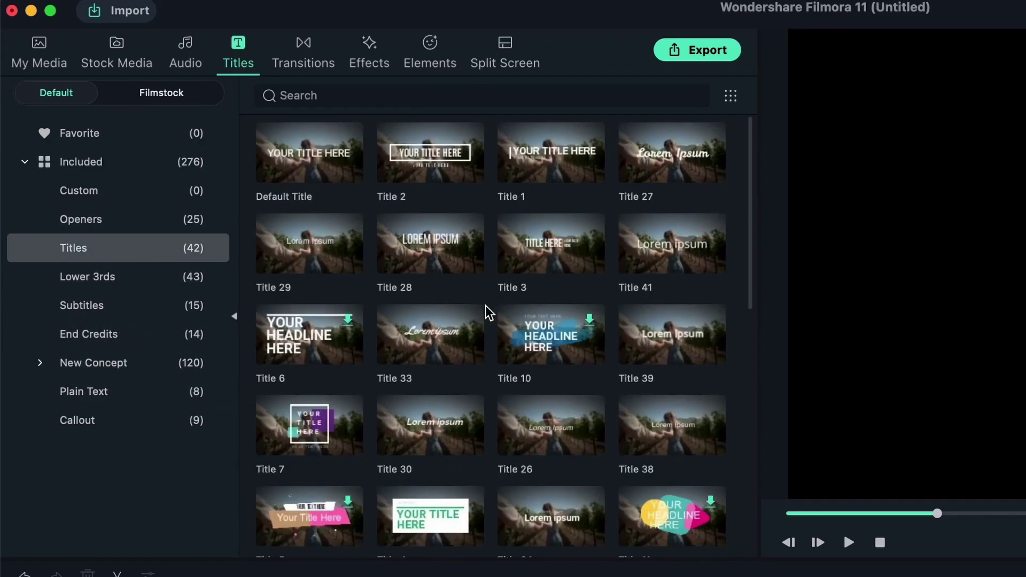
{"action": "left_click_drag", "start_coordinate": [408, 170], "coordinate": [600, 576]}
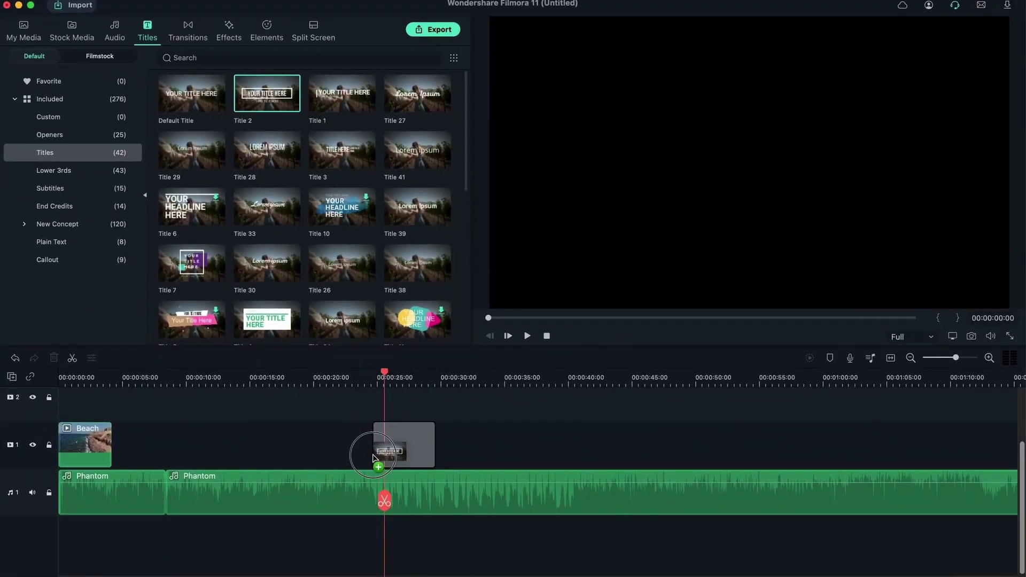
{"action": "left_click_drag", "start_coordinate": [373, 457], "coordinate": [377, 458]}
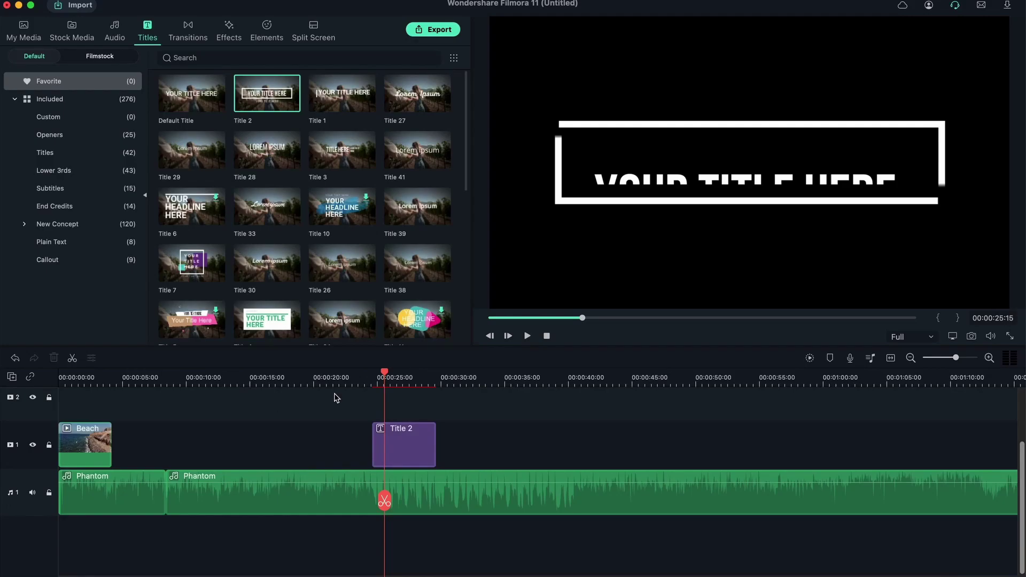
{"action": "left_click", "coordinate": [409, 378]}
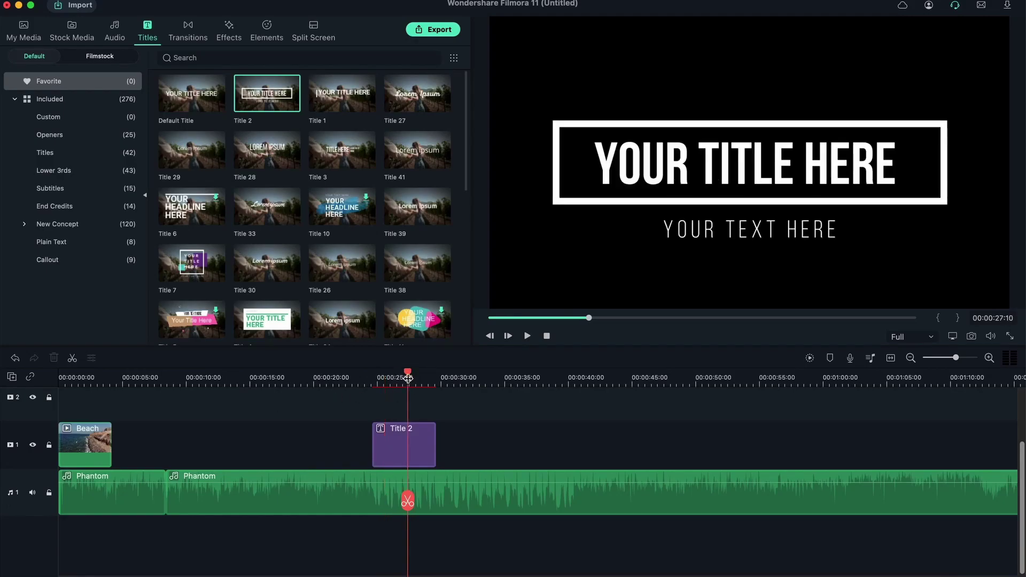
Change Title 2's headline text to 'HI'.
{"action": "double_click", "coordinate": [799, 154]}
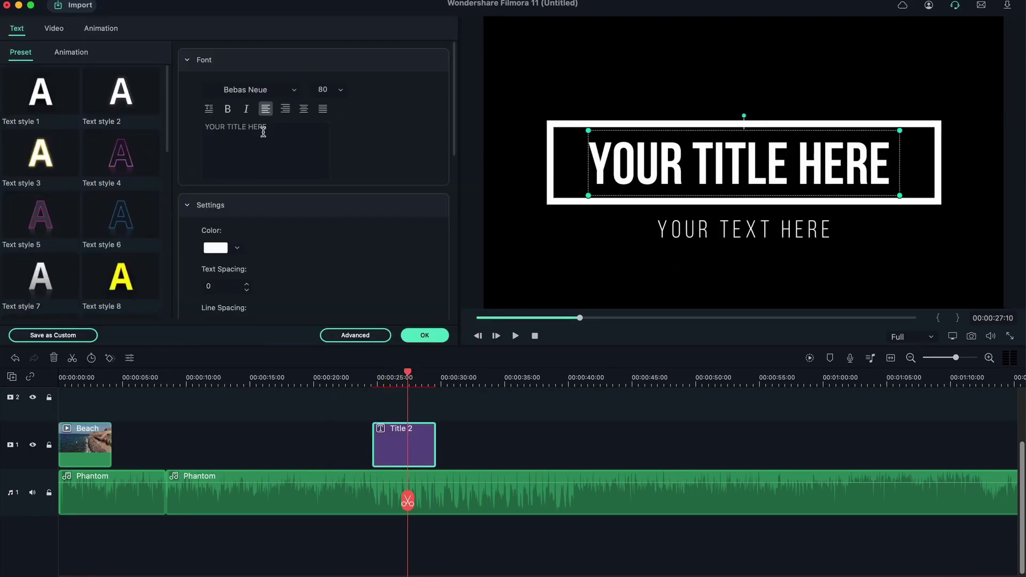
{"action": "left_click", "coordinate": [263, 131]}
{"action": "key", "text": "super+a"}
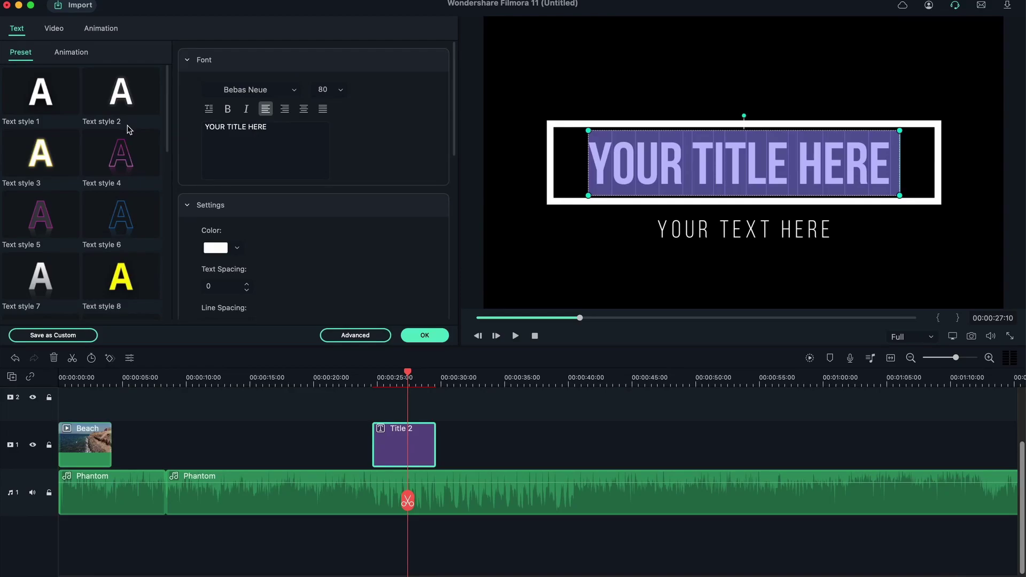
{"action": "type", "text": "HI"}
{"action": "left_click", "coordinate": [754, 181]}
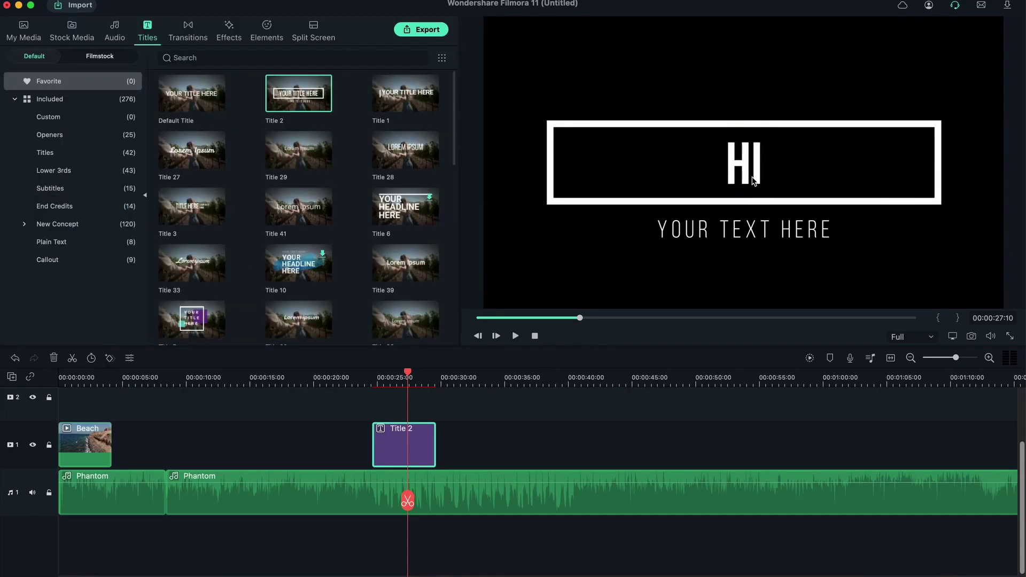
Show the Filmstock title collection in the Titles library.
{"action": "left_click", "coordinate": [114, 39]}
{"action": "left_click", "coordinate": [154, 42]}
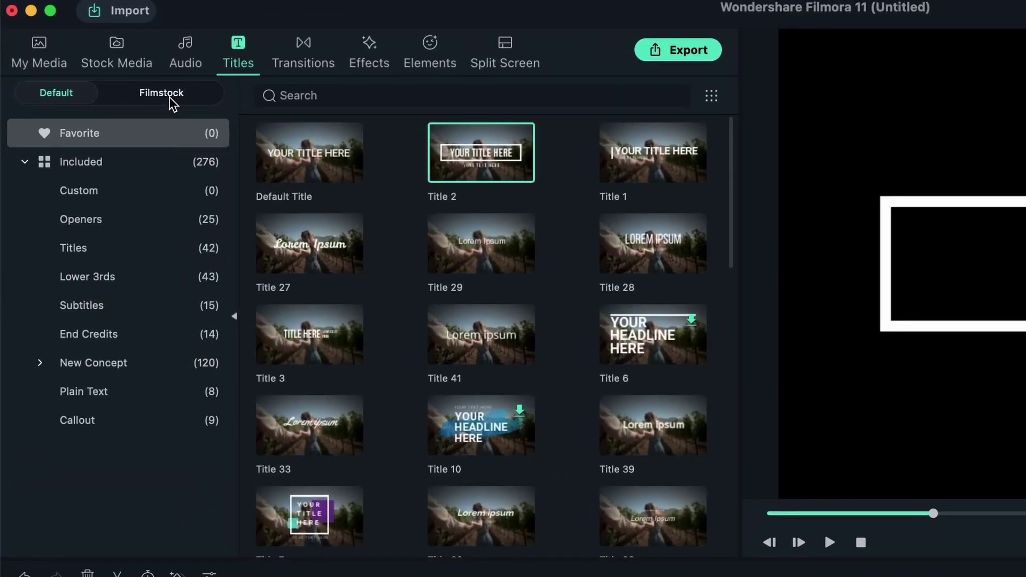
{"action": "left_click", "coordinate": [171, 102]}
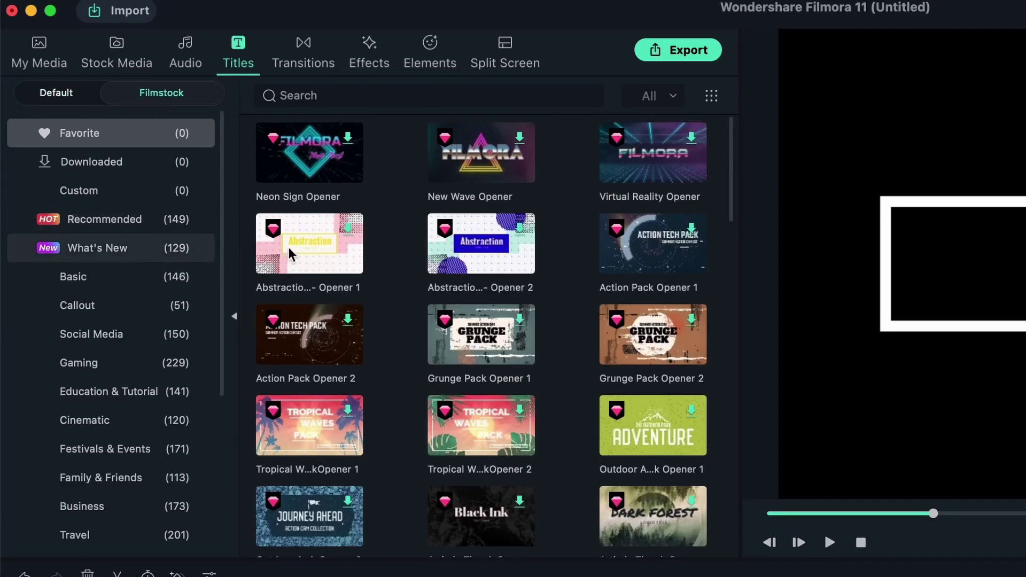
{"action": "left_click", "coordinate": [114, 281]}
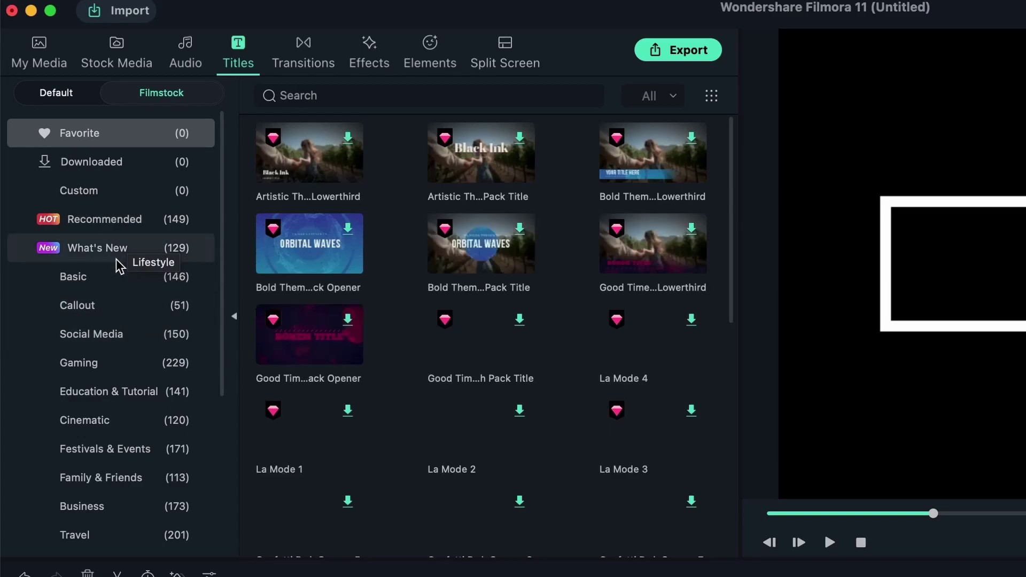
{"action": "left_click", "coordinate": [107, 451]}
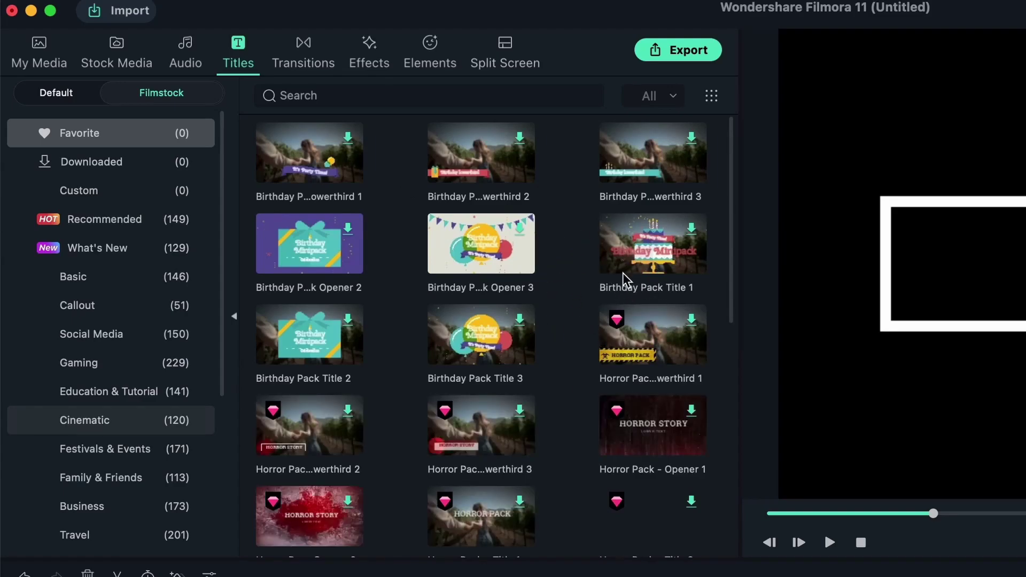
{"action": "scroll", "coordinate": [86, 433], "scroll_direction": "down", "scroll_amount": 5}
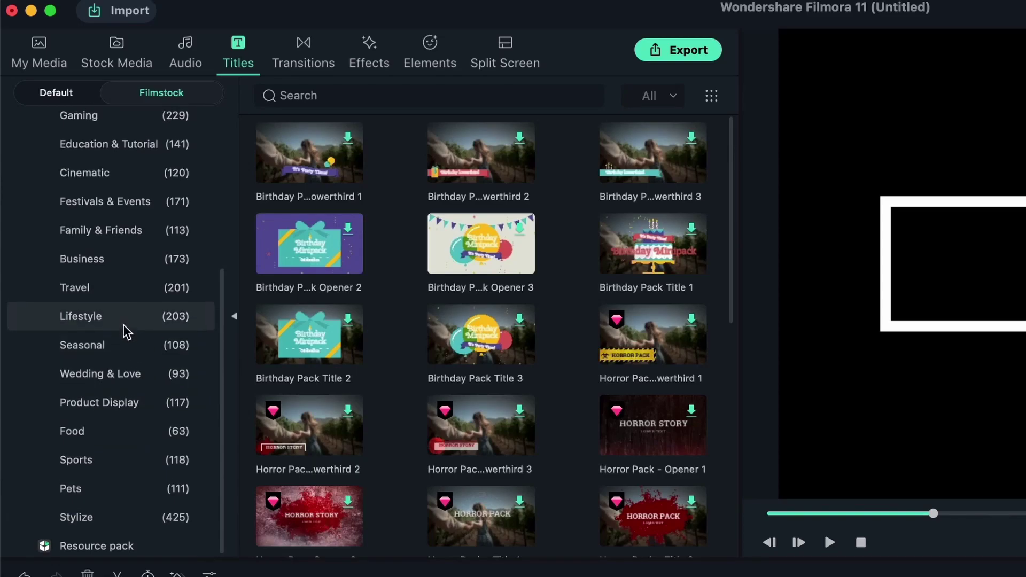
{"action": "scroll", "coordinate": [128, 320], "scroll_direction": "up", "scroll_amount": 5}
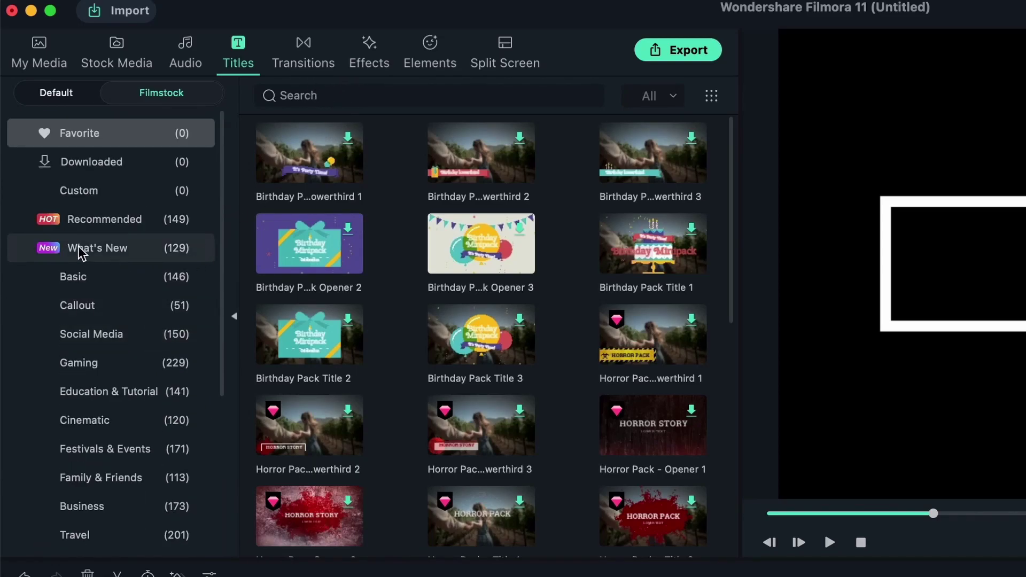
{"action": "left_click", "coordinate": [102, 228]}
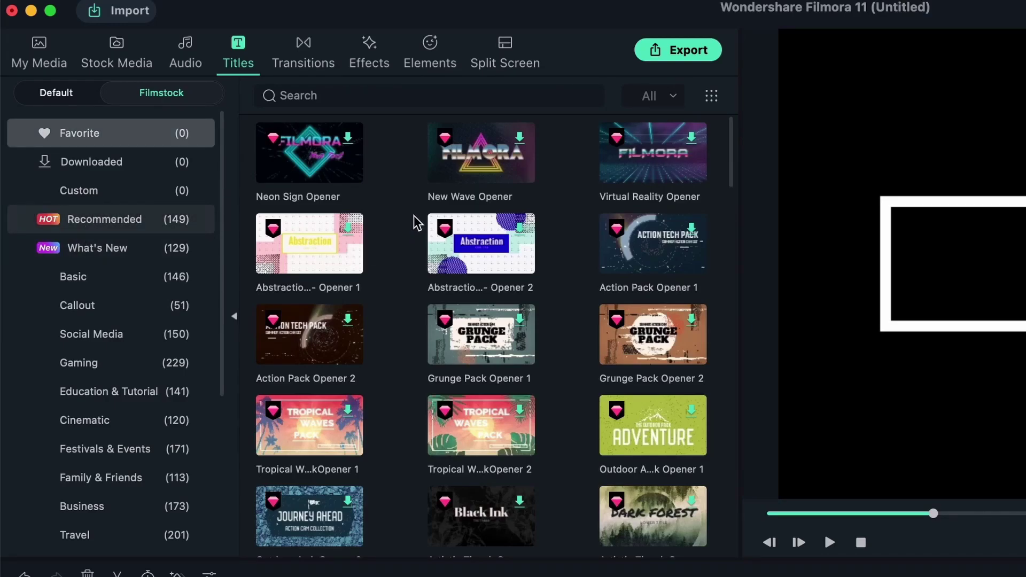
{"action": "left_click", "coordinate": [452, 234]}
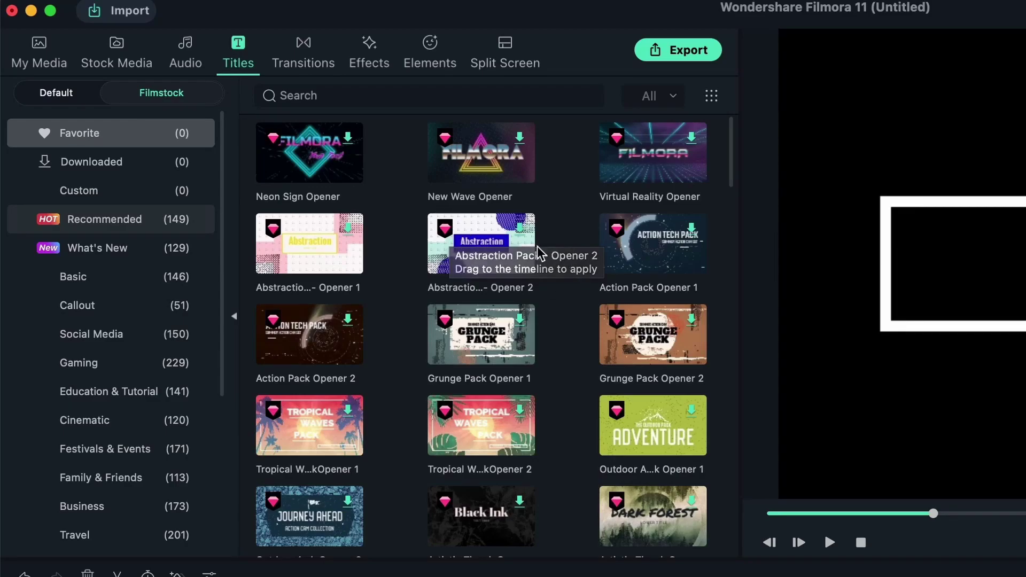
{"action": "left_click", "coordinate": [68, 95]}
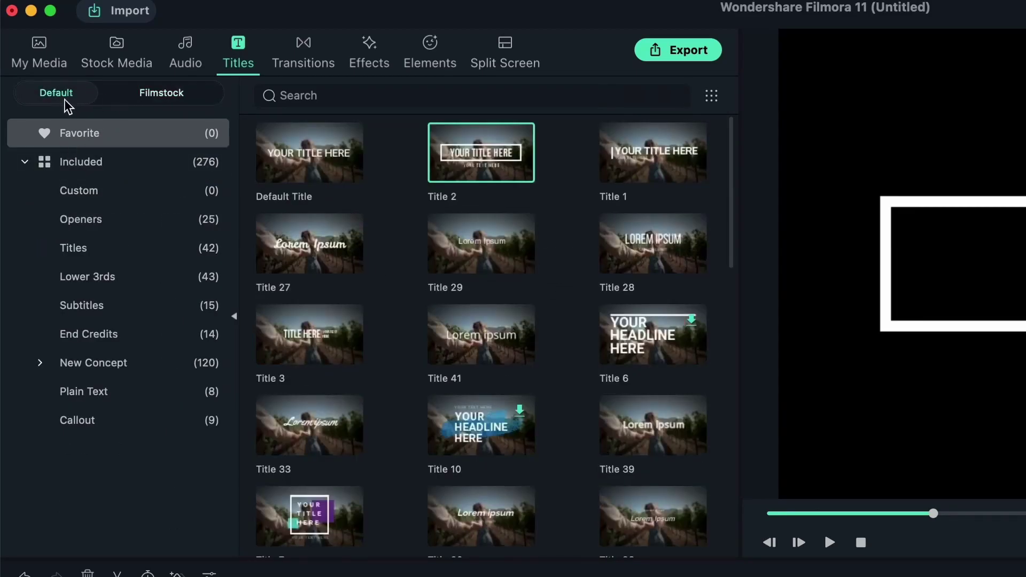
{"action": "left_click", "coordinate": [448, 433]}
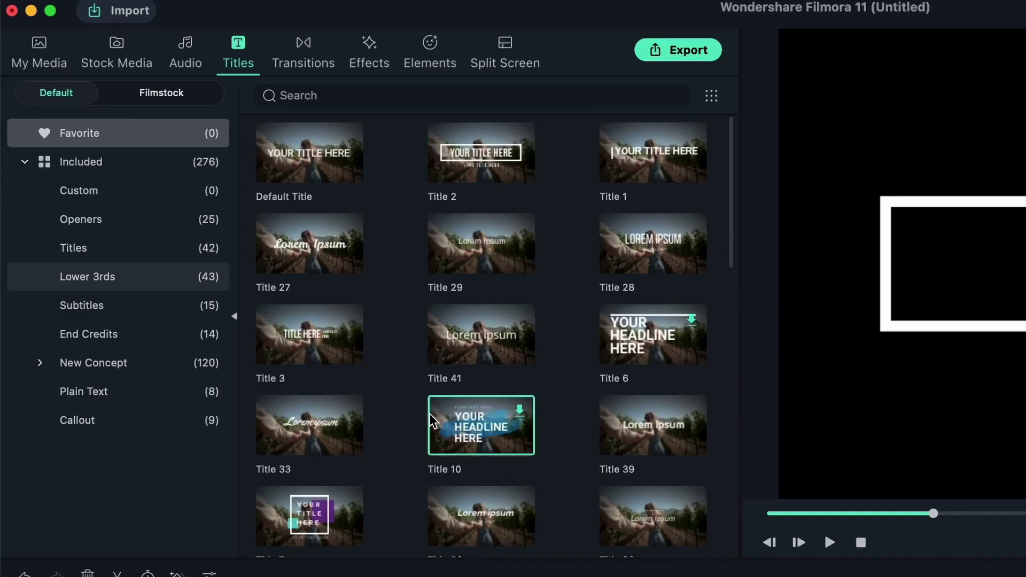
{"action": "left_click", "coordinate": [206, 96]}
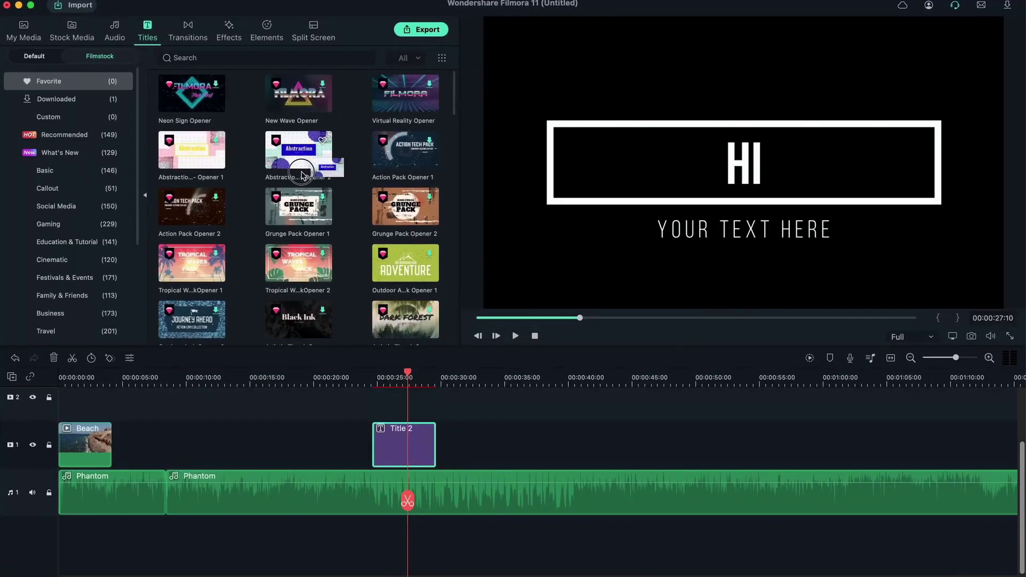
Add Abstraction Pack Opener 2 after Title 2 via Try It and play its animation.
{"action": "left_click_drag", "start_coordinate": [304, 167], "coordinate": [534, 451]}
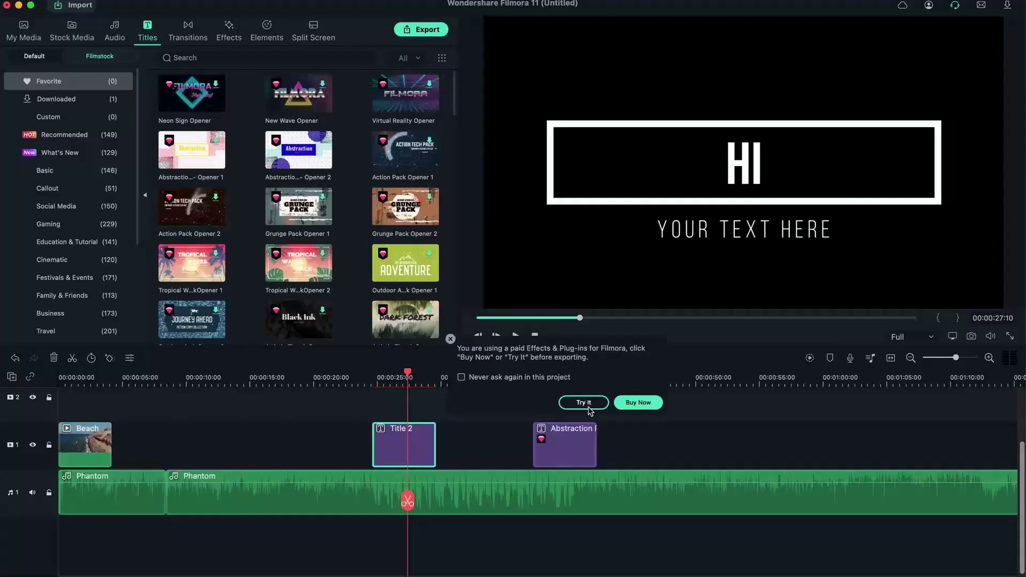
{"action": "left_click", "coordinate": [593, 436]}
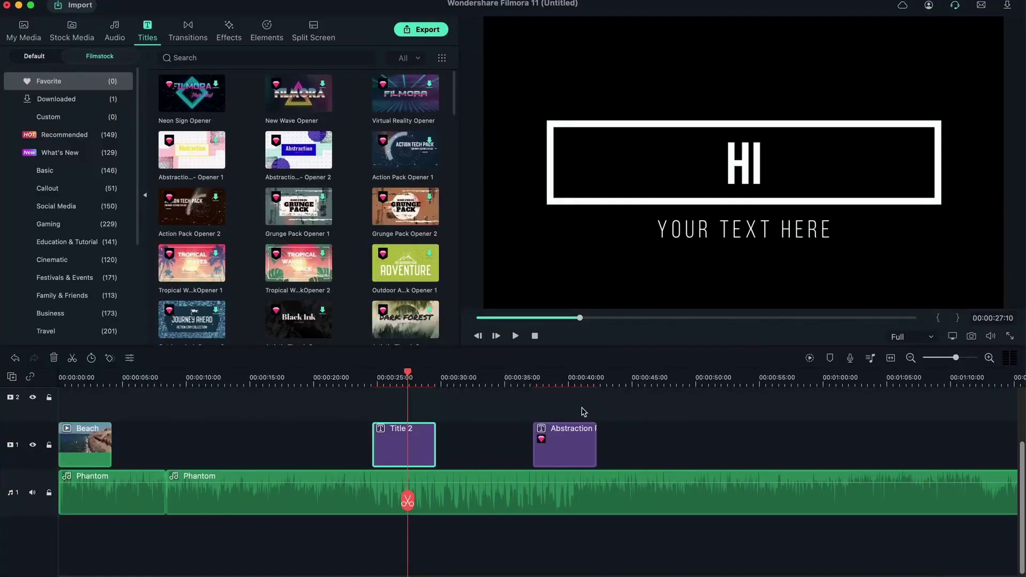
{"action": "left_click", "coordinate": [545, 375]}
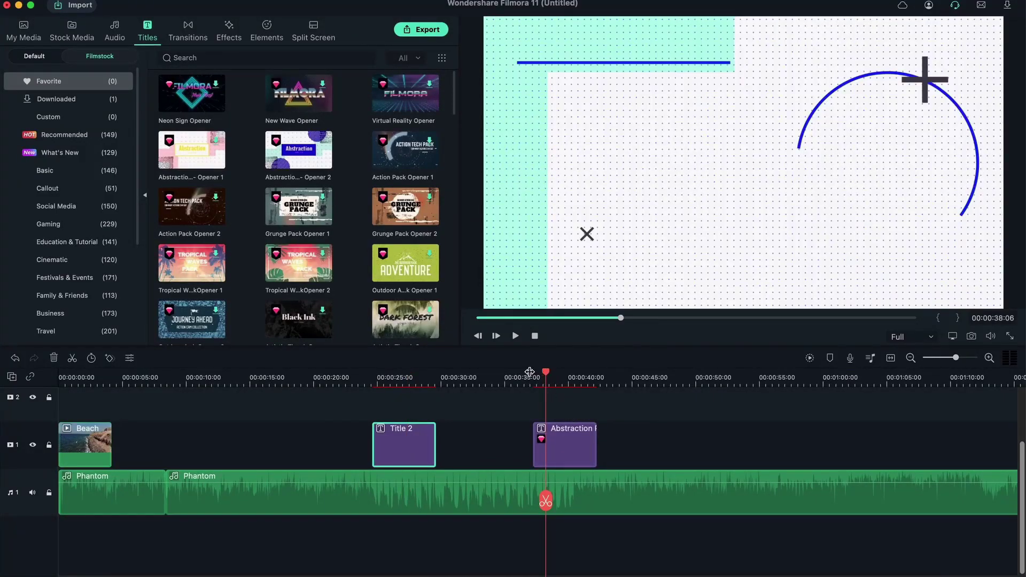
{"action": "left_click", "coordinate": [529, 376]}
{"action": "key", "text": "space"}
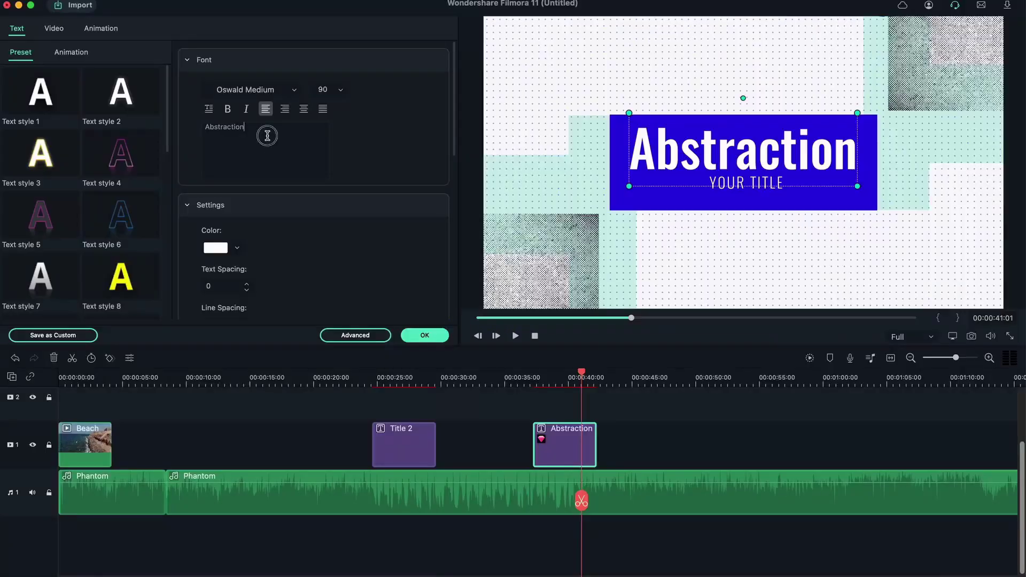
Replace the Abstraction title's main text with 'hello' and replay it.
{"action": "left_click", "coordinate": [267, 135]}
{"action": "type", "text": "hello"}
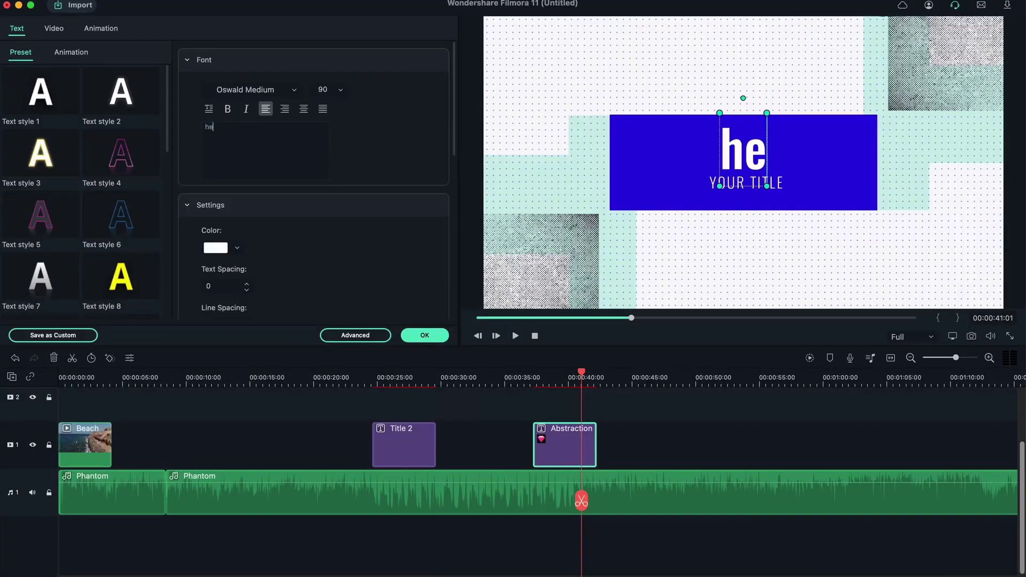
{"action": "left_click", "coordinate": [424, 335]}
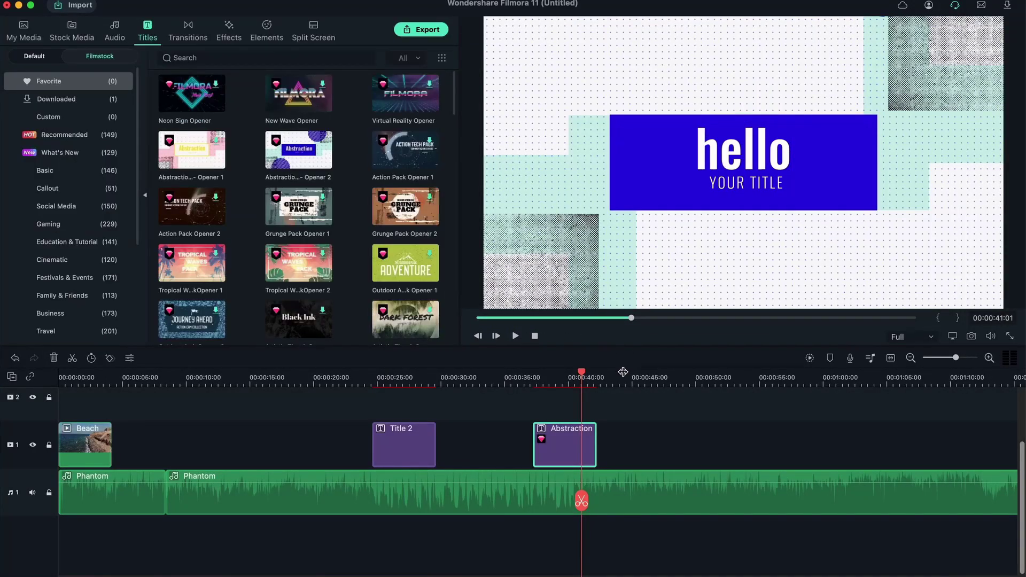
{"action": "left_click_drag", "start_coordinate": [578, 375], "coordinate": [559, 376]}
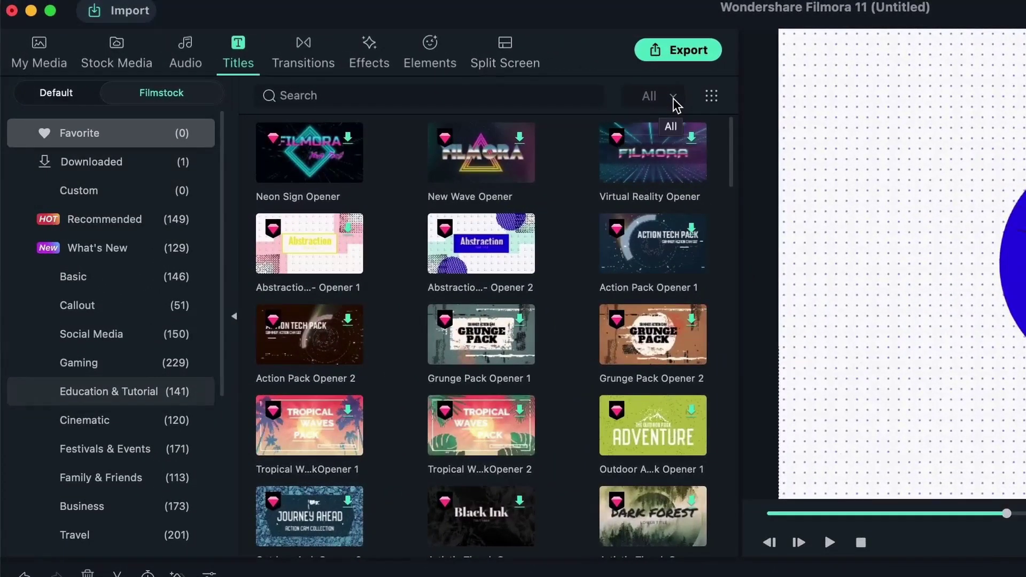
Try the Free and Standard title filters, reset to All, and open Transitions.
{"action": "left_click", "coordinate": [673, 98]}
{"action": "left_click", "coordinate": [672, 141]}
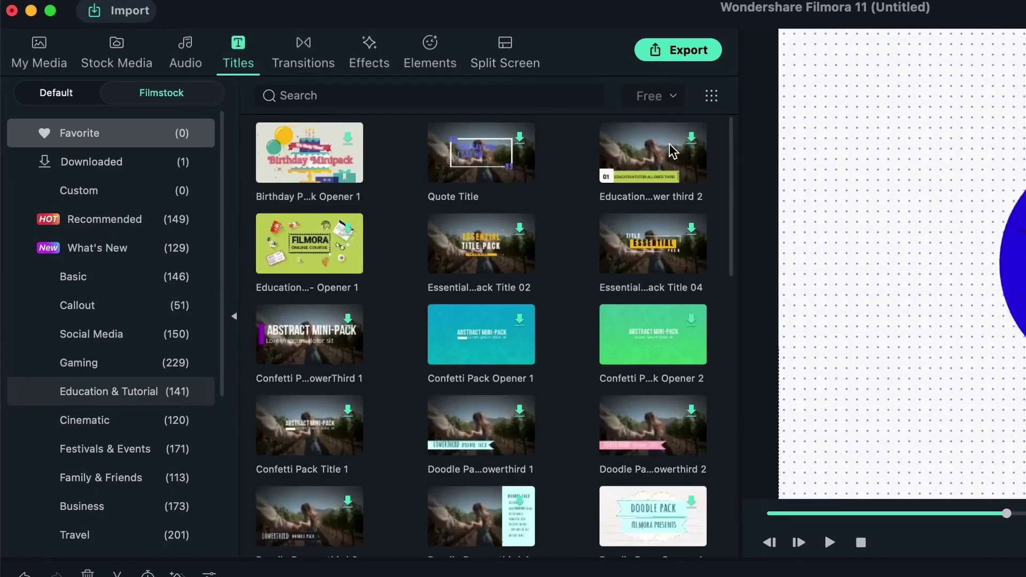
{"action": "left_click", "coordinate": [658, 96]}
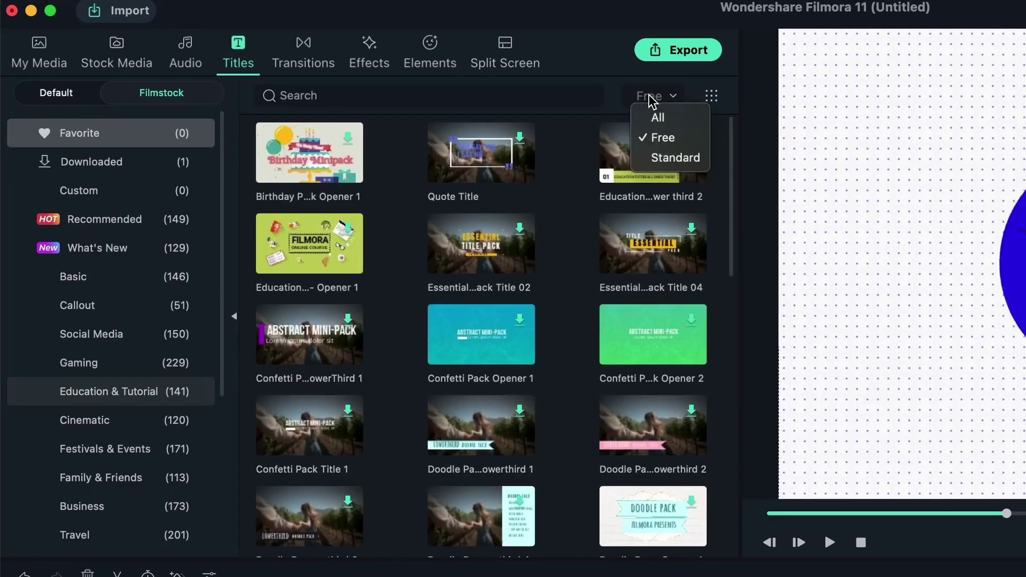
{"action": "left_click", "coordinate": [657, 153]}
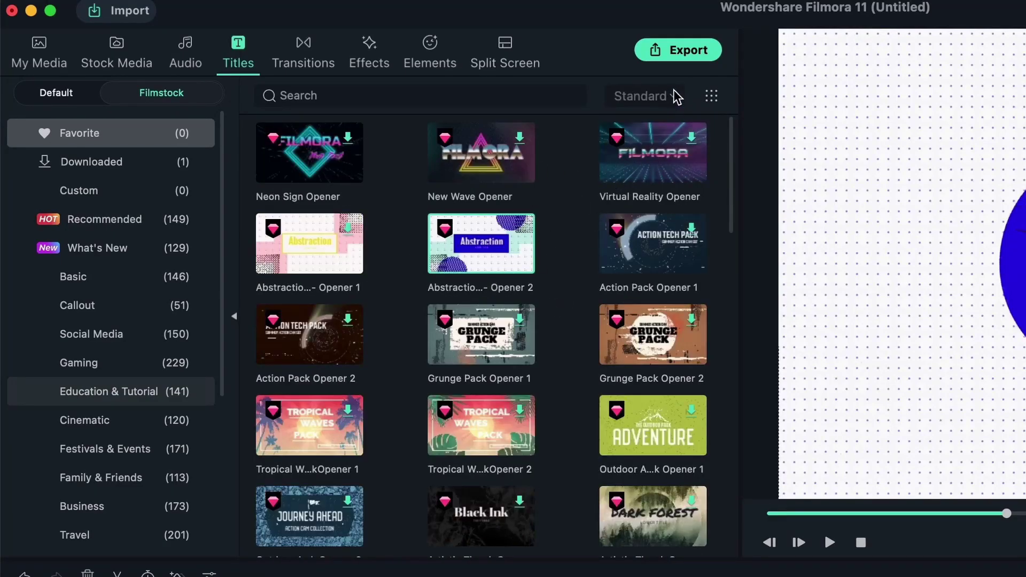
{"action": "left_click", "coordinate": [658, 97]}
{"action": "left_click", "coordinate": [644, 119]}
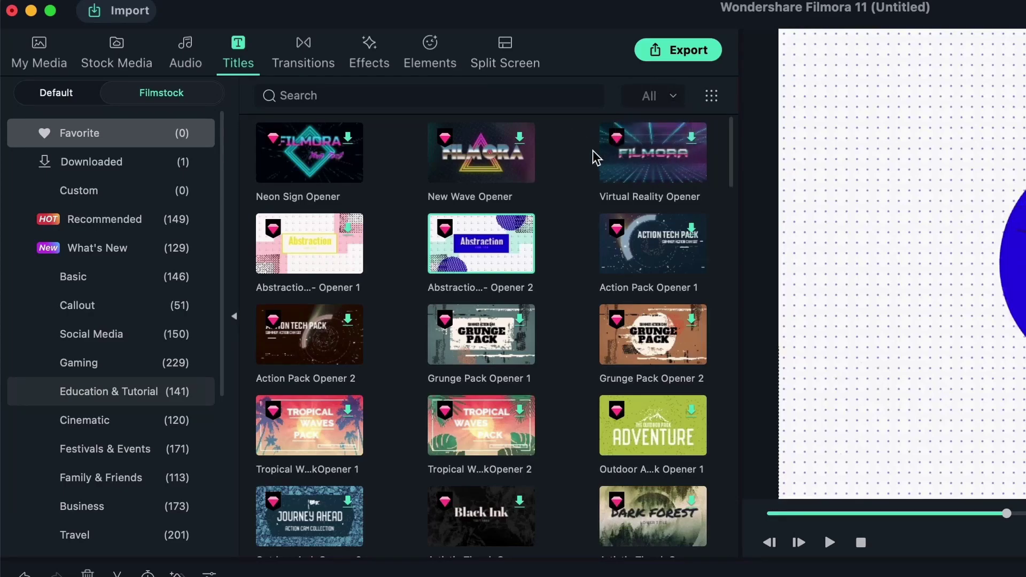
{"action": "left_click", "coordinate": [316, 60]}
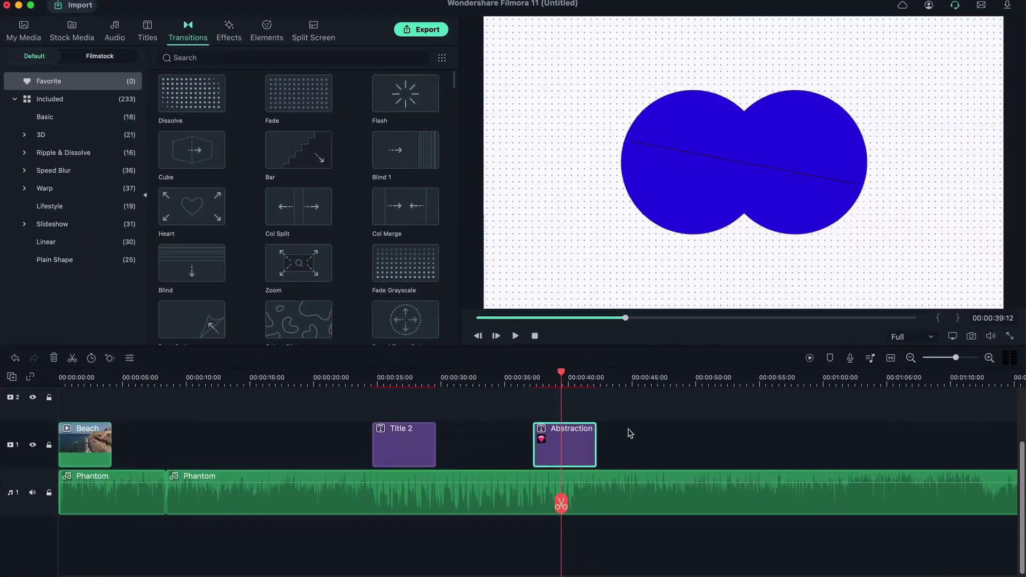
Delete Title 2, the Abstraction title and both Phantom audio clips.
{"action": "left_click_drag", "start_coordinate": [630, 427], "coordinate": [208, 540]}
{"action": "key", "text": "Delete"}
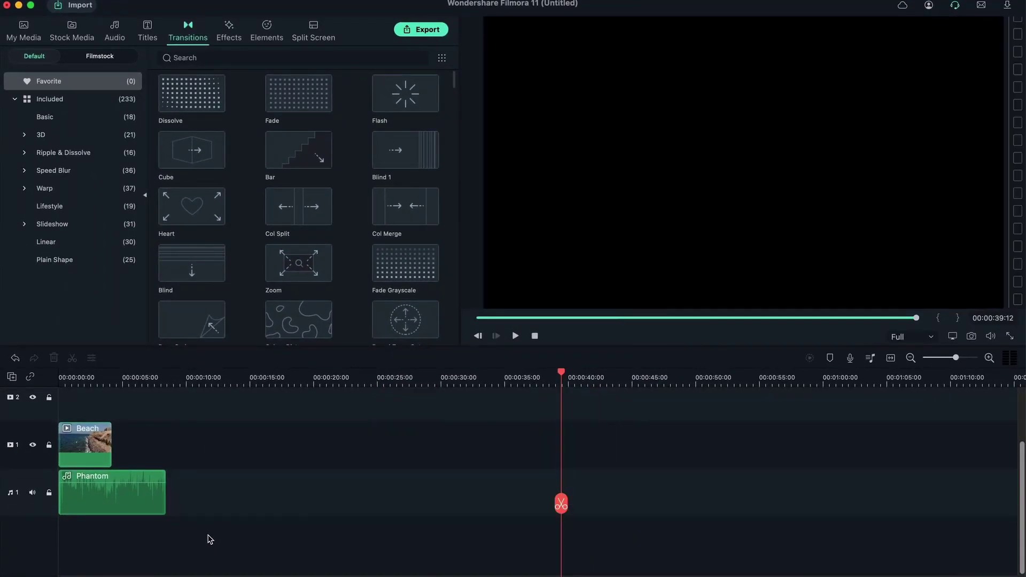
{"action": "left_click", "coordinate": [140, 492]}
{"action": "key", "text": "Delete"}
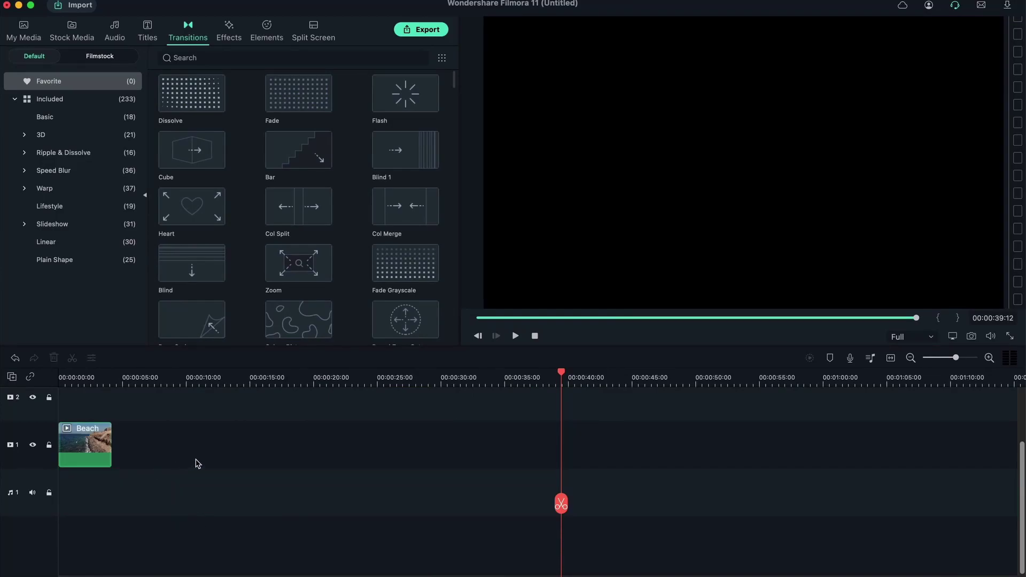
Place Cherry Blossom right after Beach and zoom the timeline in near 3 seconds.
{"action": "left_click", "coordinate": [24, 33]}
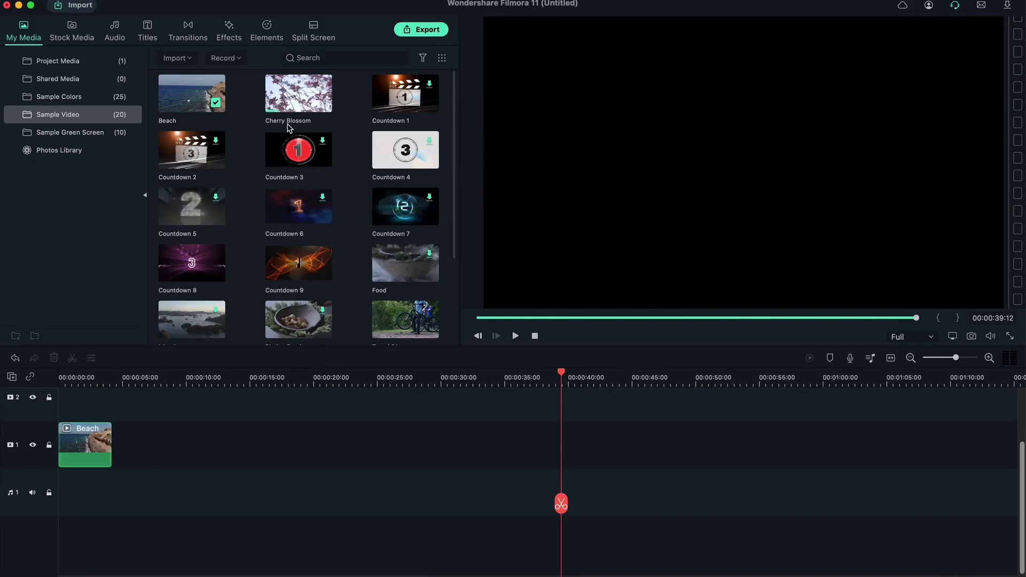
{"action": "left_click_drag", "start_coordinate": [288, 101], "coordinate": [109, 490]}
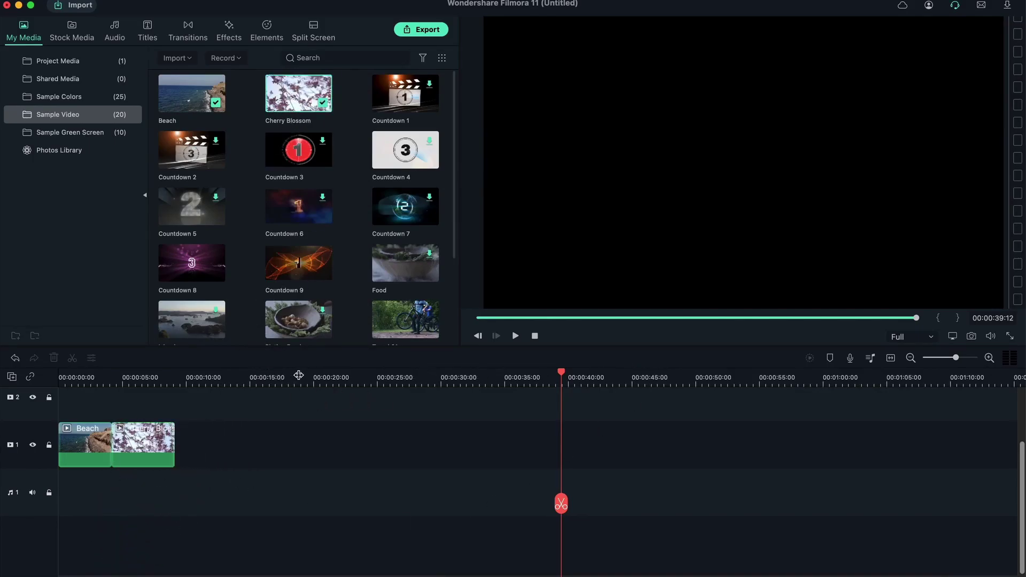
{"action": "left_click_drag", "start_coordinate": [303, 376], "coordinate": [930, 355]}
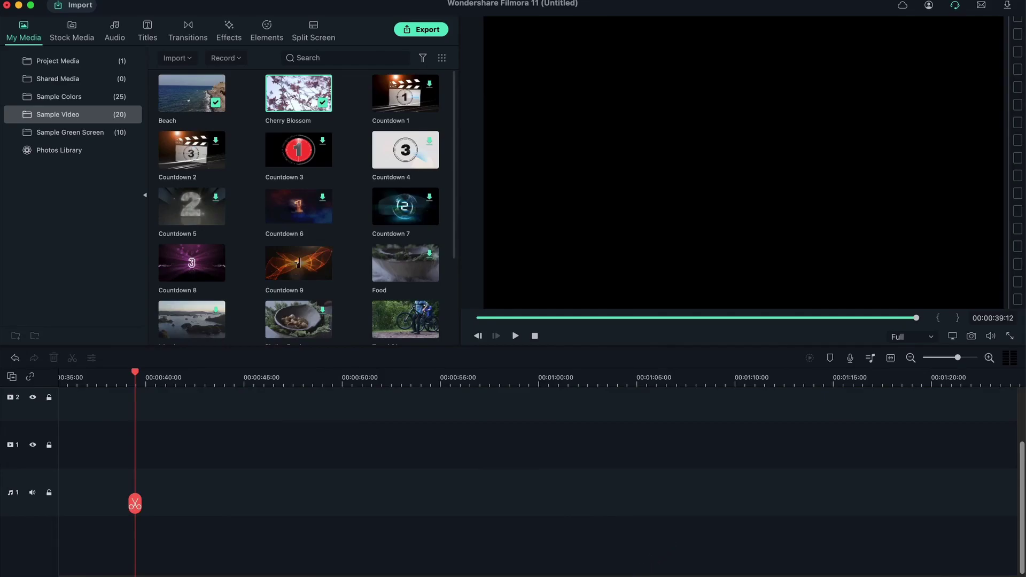
{"action": "scroll", "coordinate": [474, 554], "scroll_direction": "left", "scroll_amount": 10}
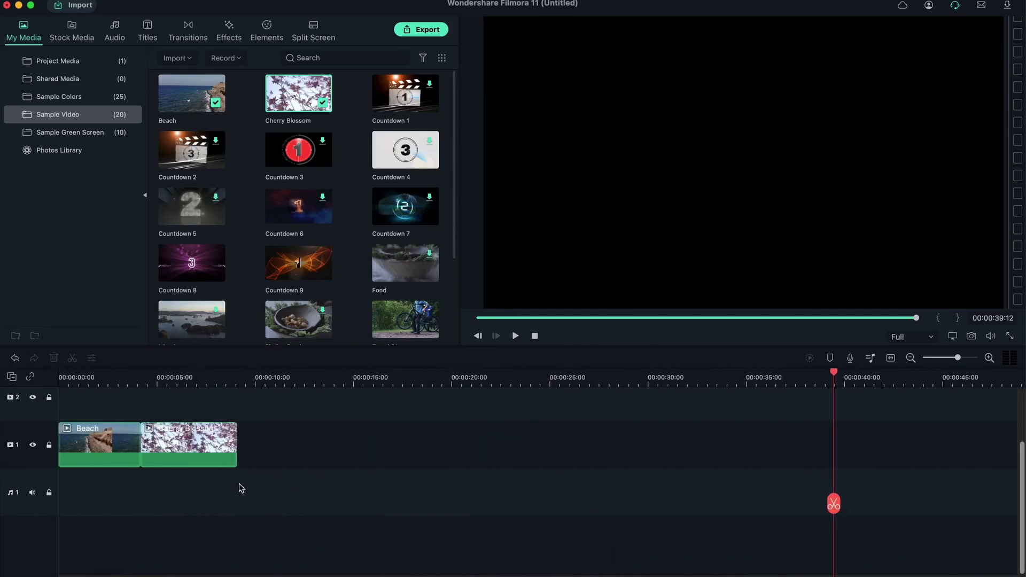
{"action": "left_click", "coordinate": [124, 381]}
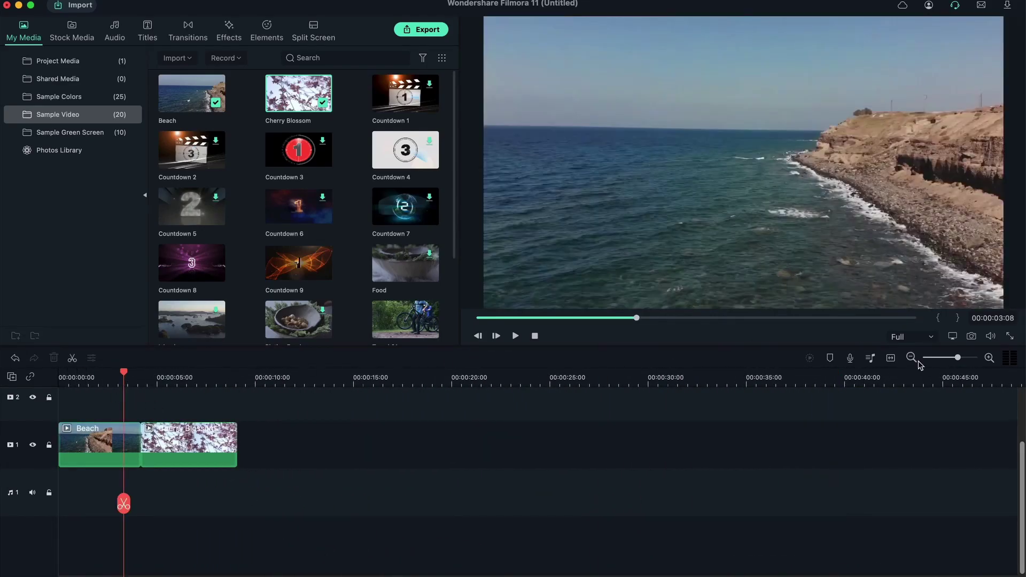
{"action": "left_click", "coordinate": [989, 358]}
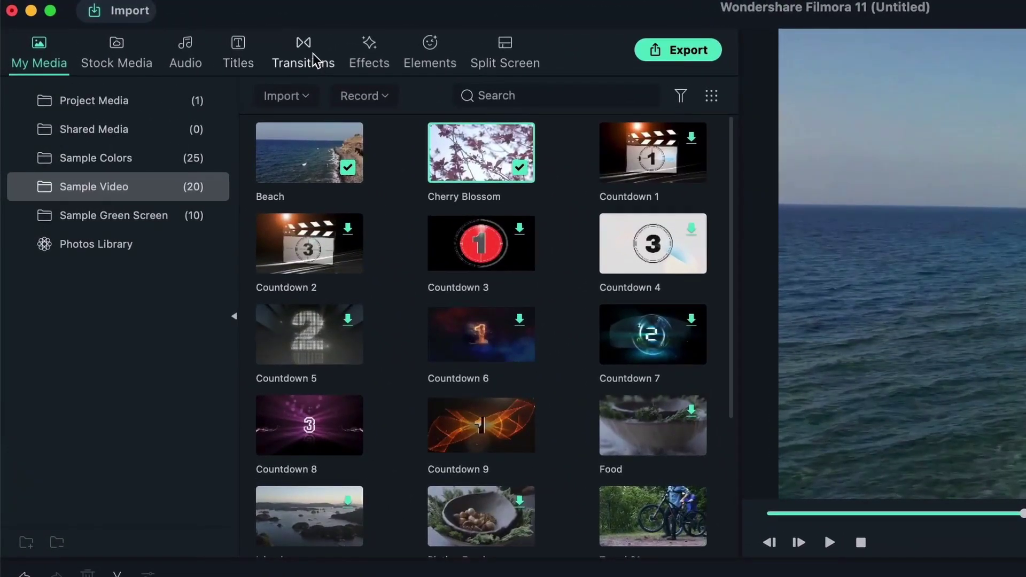
Put a Fade transition between the Beach and Cherry Blossom clips.
{"action": "left_click", "coordinate": [316, 61]}
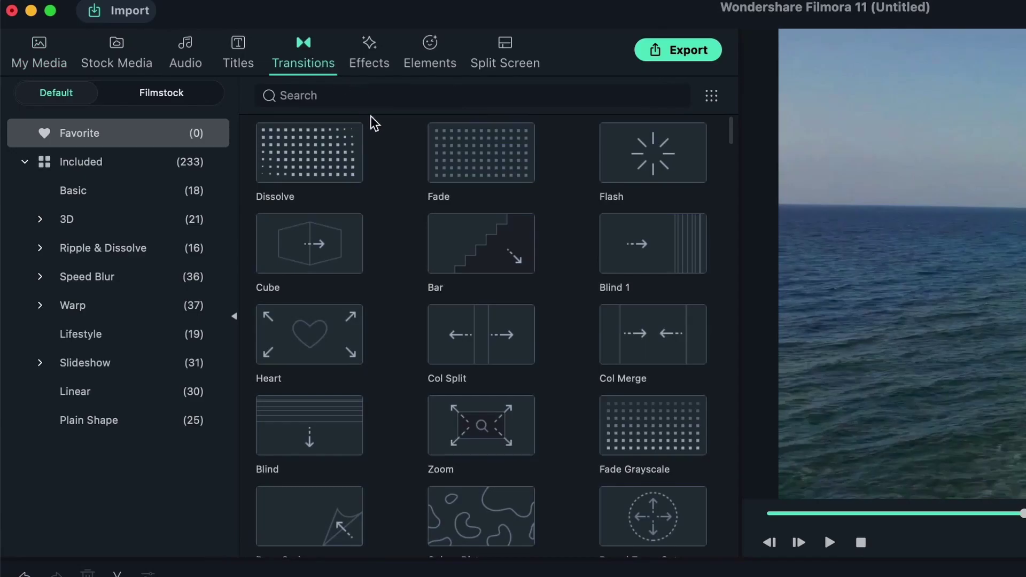
{"action": "mouse_move", "coordinate": [488, 178]}
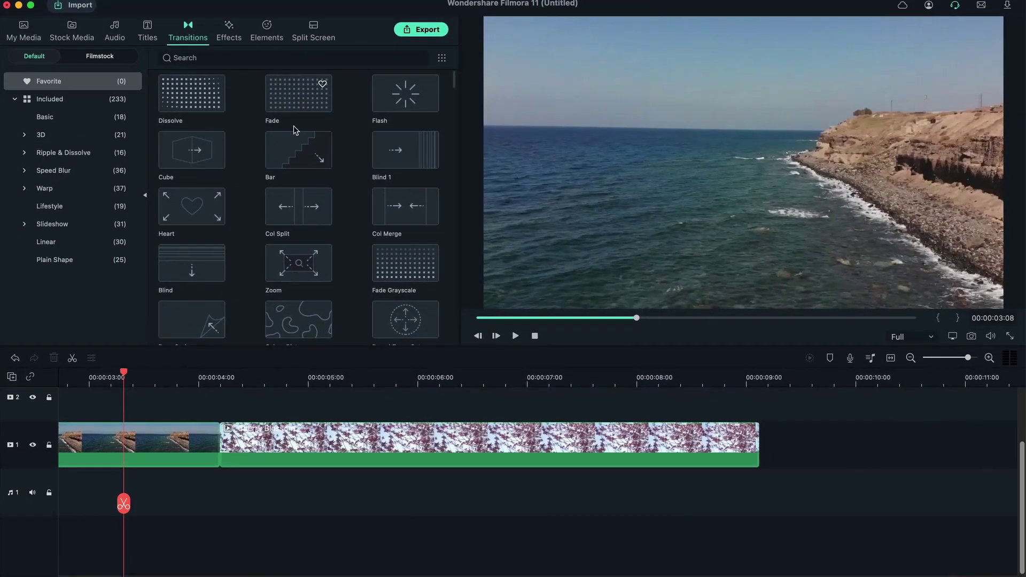
{"action": "left_click", "coordinate": [292, 102]}
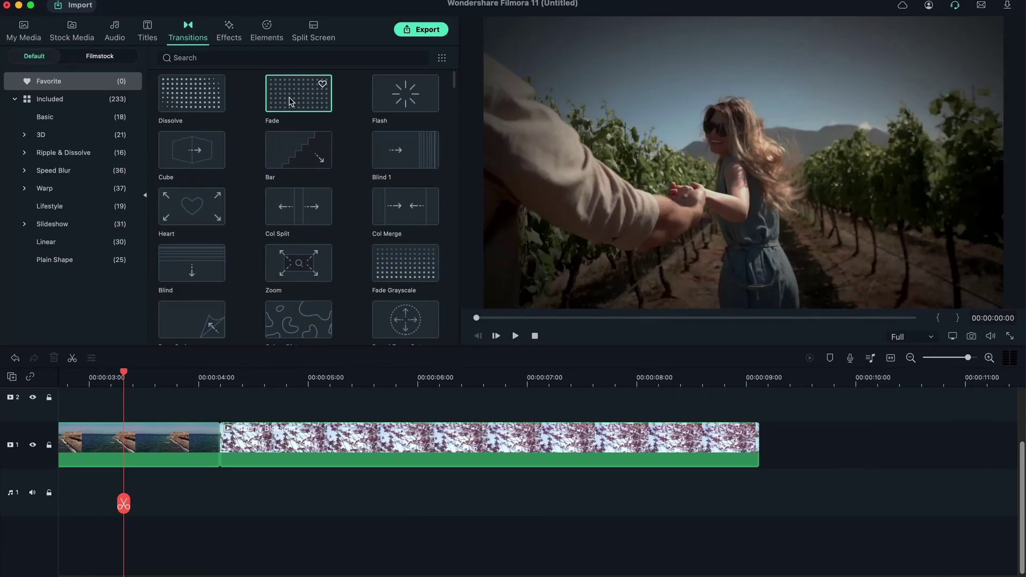
{"action": "left_click_drag", "start_coordinate": [294, 100], "coordinate": [232, 441]}
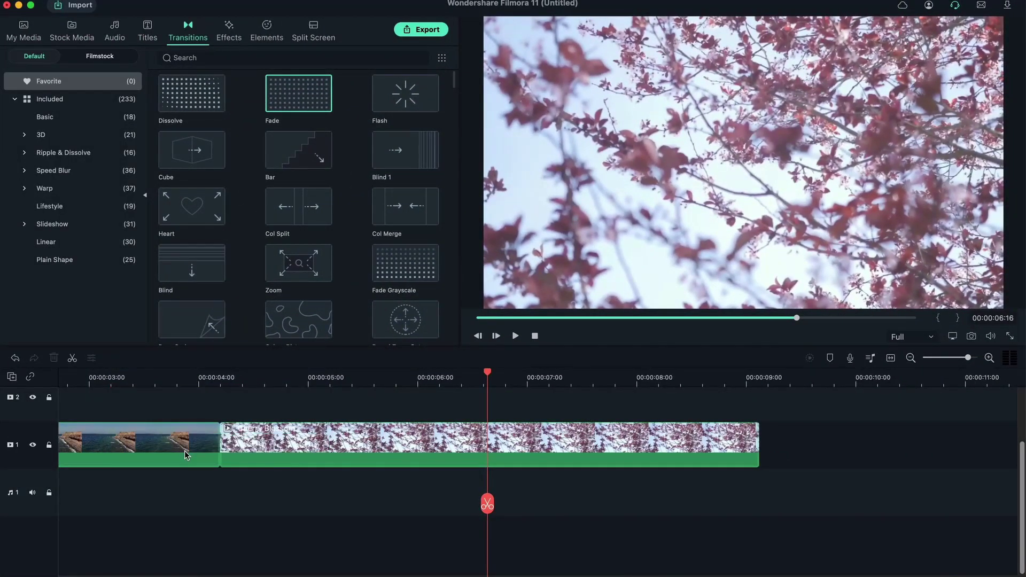
Play across the join from 3:18, then show the Speed Blur transitions.
{"action": "left_click", "coordinate": [166, 374]}
{"action": "key", "text": "space"}
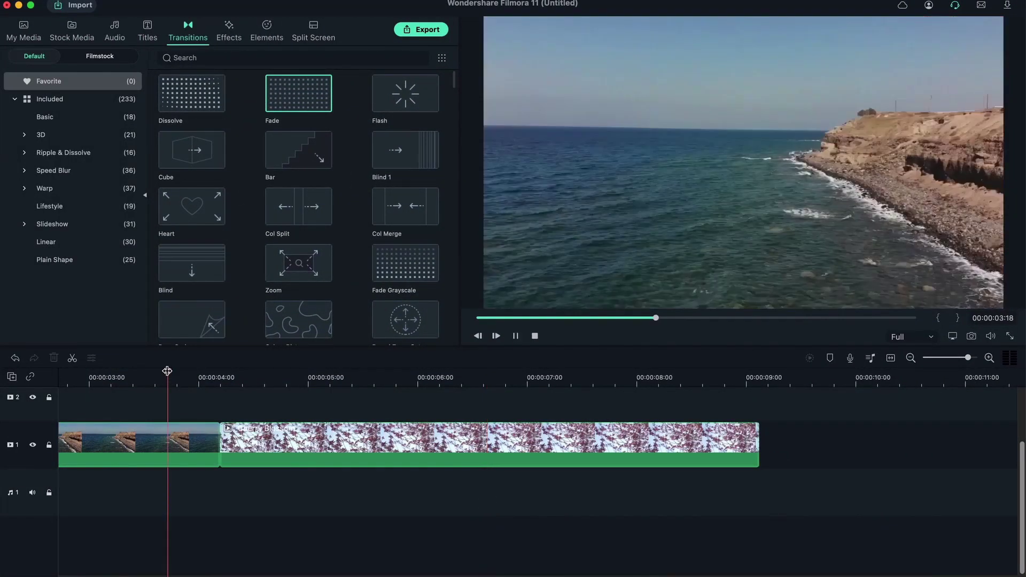
{"action": "key", "text": "space"}
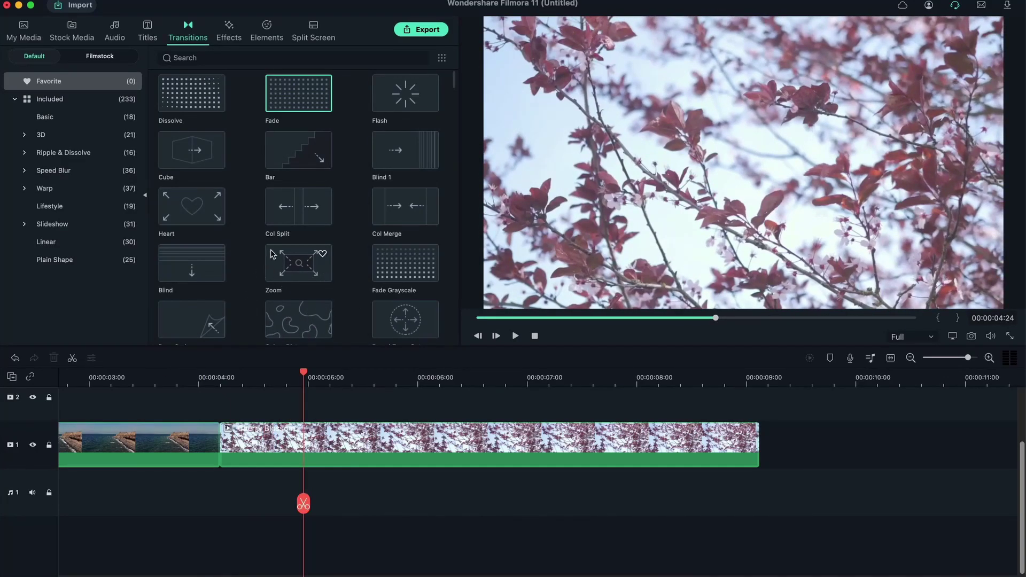
{"action": "left_click", "coordinate": [48, 171]}
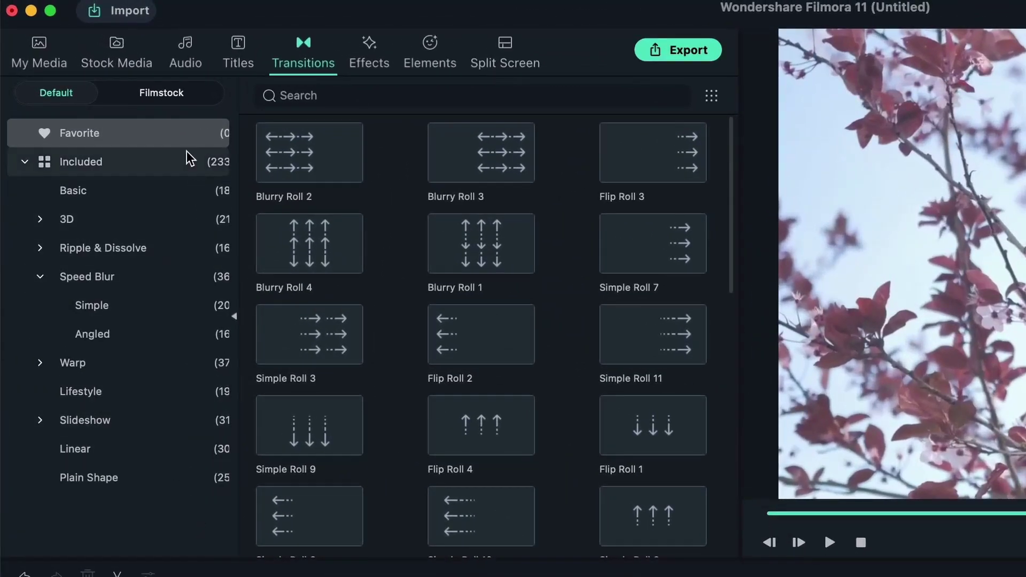
Download Filmstock's Motion Transition 01, try it on the clip join, then remove it.
{"action": "left_click", "coordinate": [118, 61]}
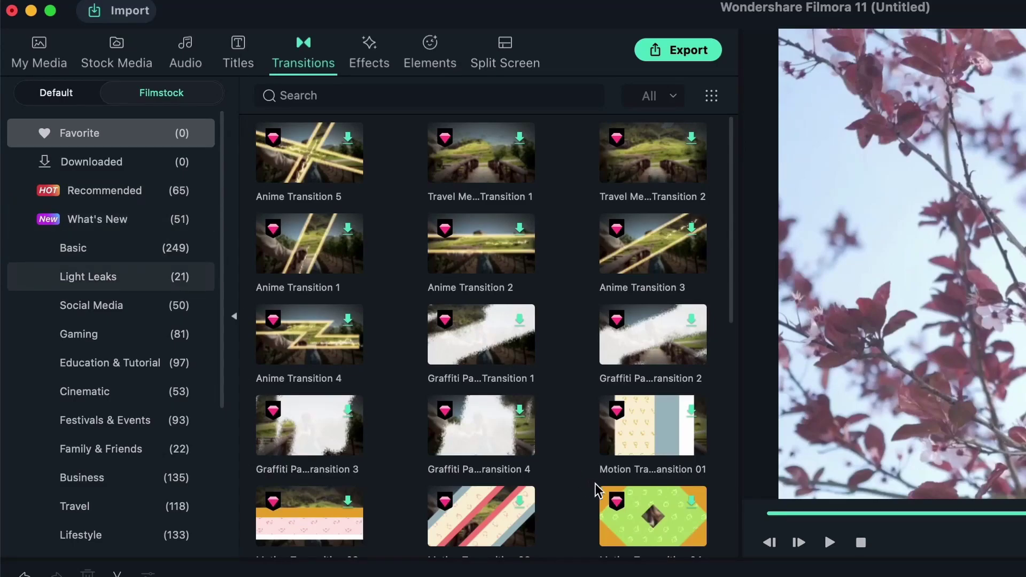
{"action": "left_click", "coordinate": [692, 410]}
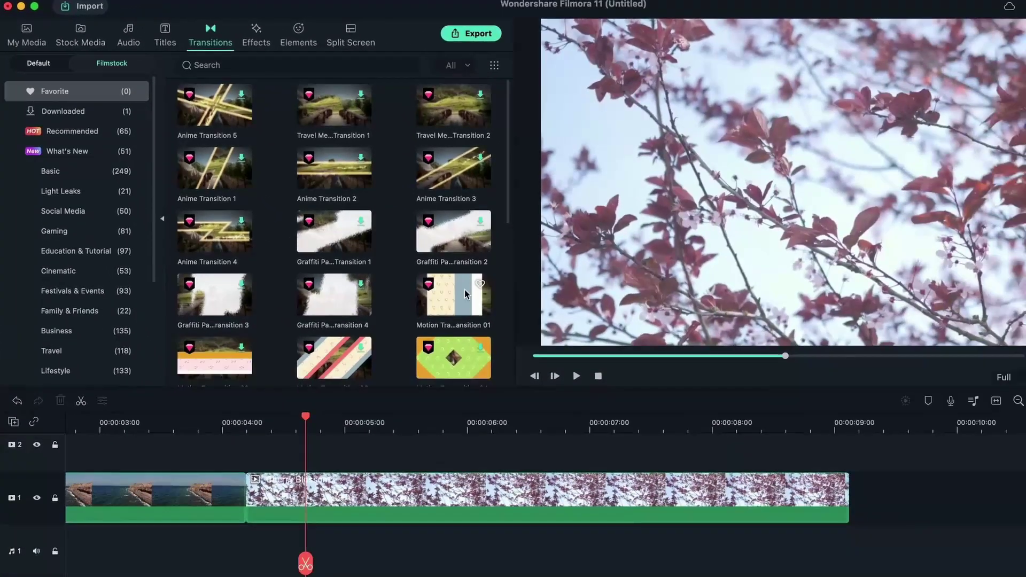
{"action": "left_click_drag", "start_coordinate": [465, 294], "coordinate": [201, 491]}
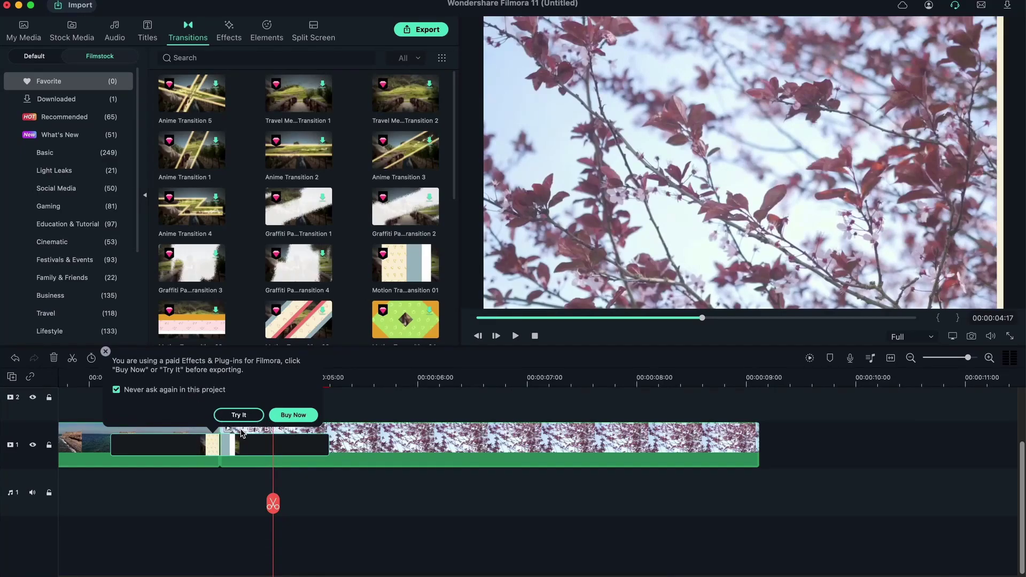
{"action": "left_click", "coordinate": [239, 414]}
{"action": "left_click", "coordinate": [80, 379]}
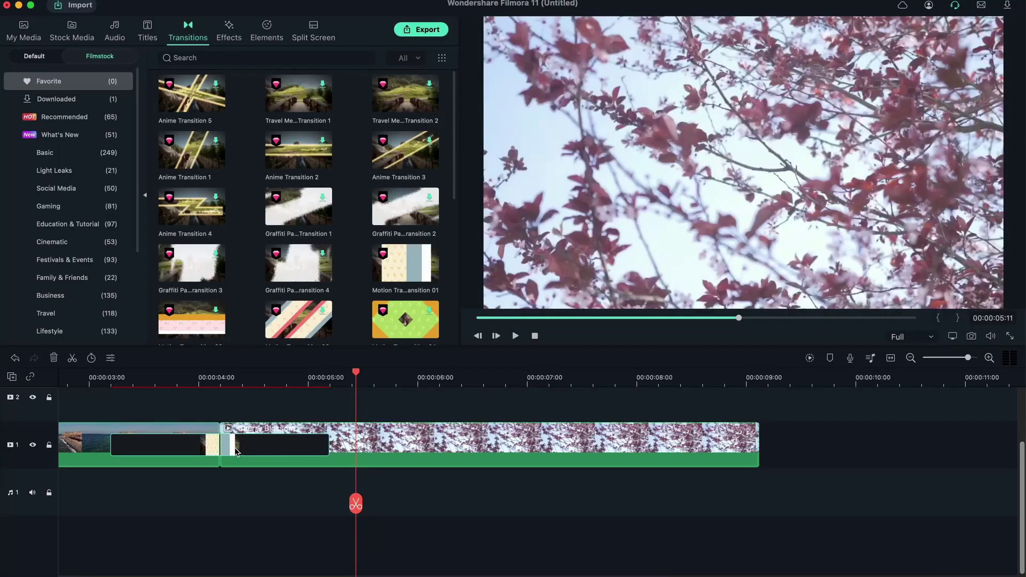
{"action": "left_click", "coordinate": [53, 358]}
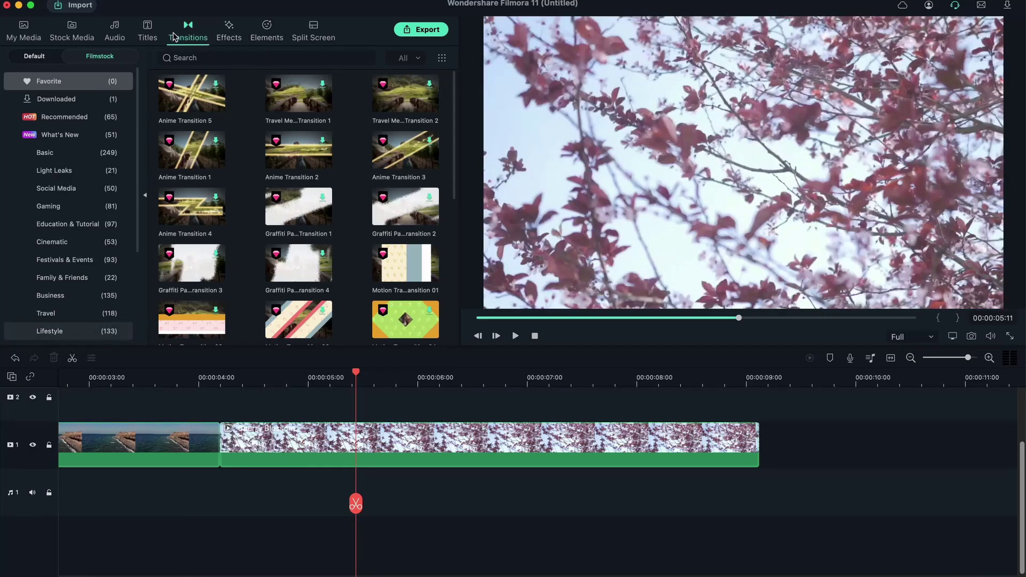
Check the free/paid filter and sorting options without changing them.
{"action": "scroll", "coordinate": [233, 220], "scroll_direction": "down", "scroll_amount": 5}
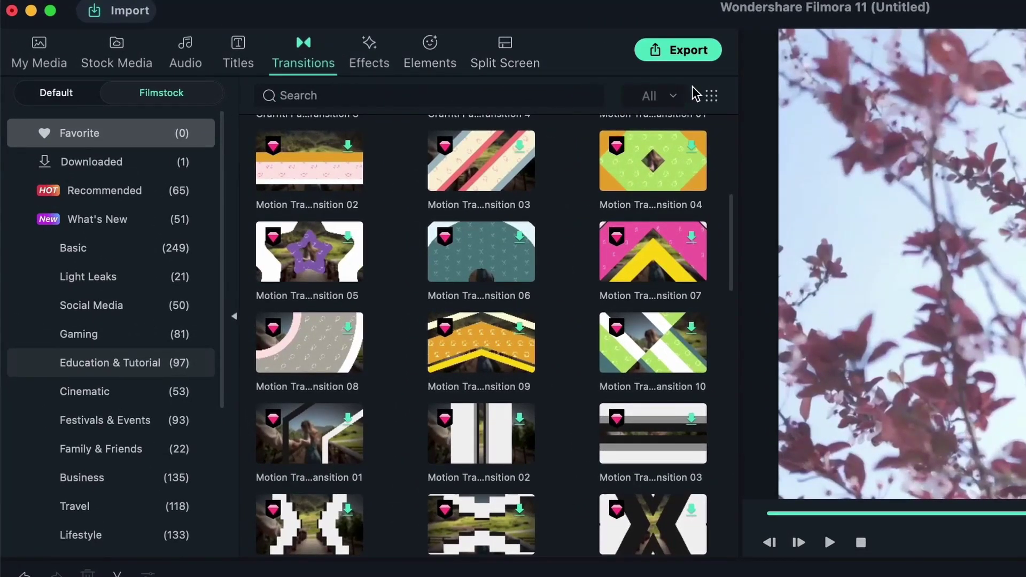
{"action": "left_click", "coordinate": [653, 95]}
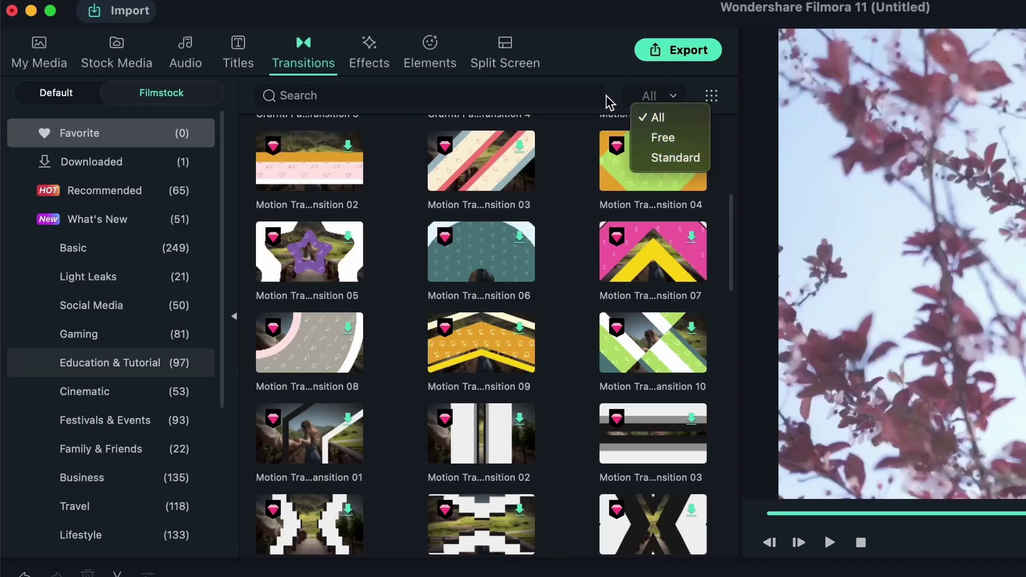
{"action": "left_click", "coordinate": [717, 102]}
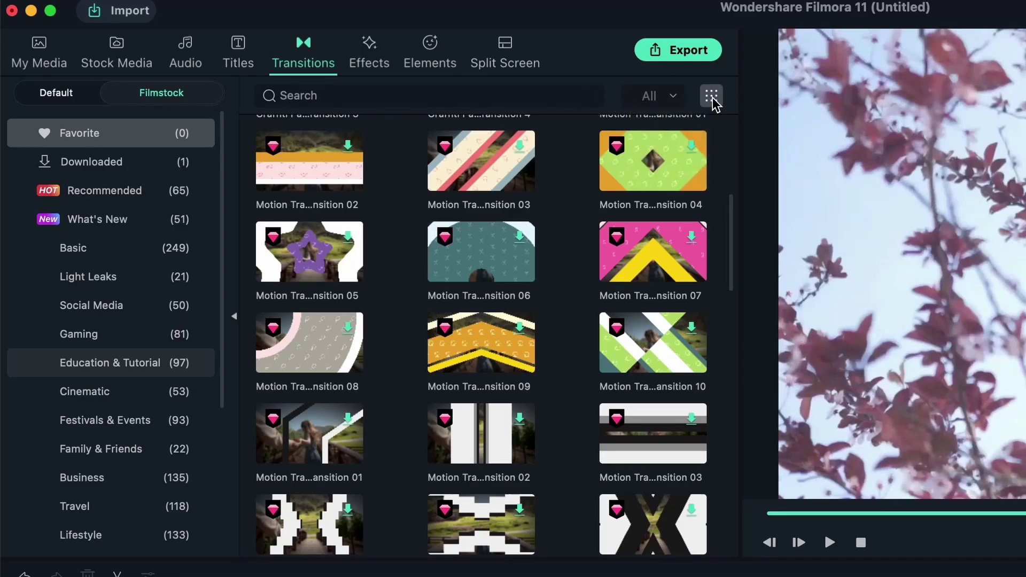
{"action": "left_click", "coordinate": [711, 96]}
{"action": "mouse_move", "coordinate": [731, 124]}
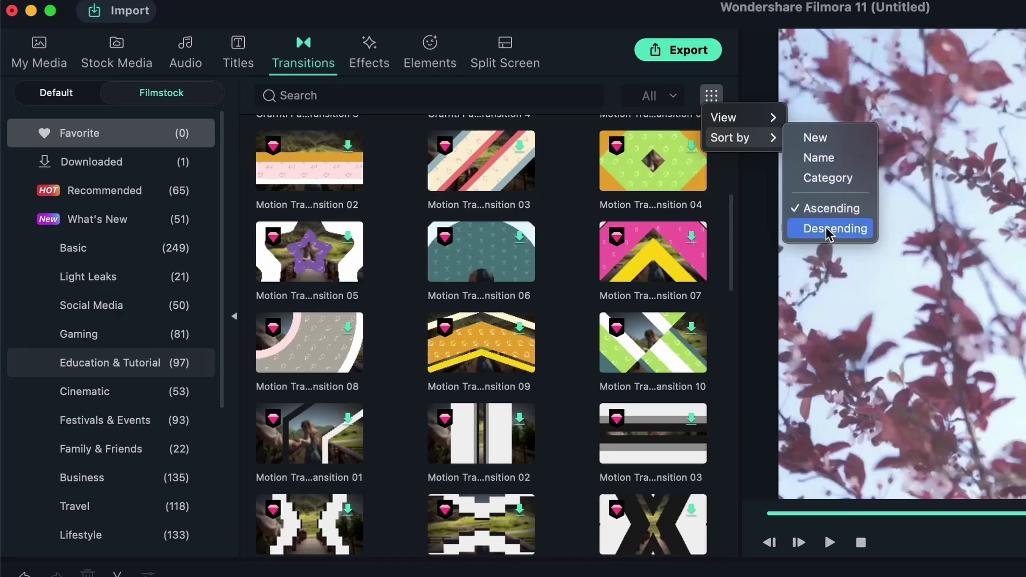
{"action": "left_click", "coordinate": [580, 47]}
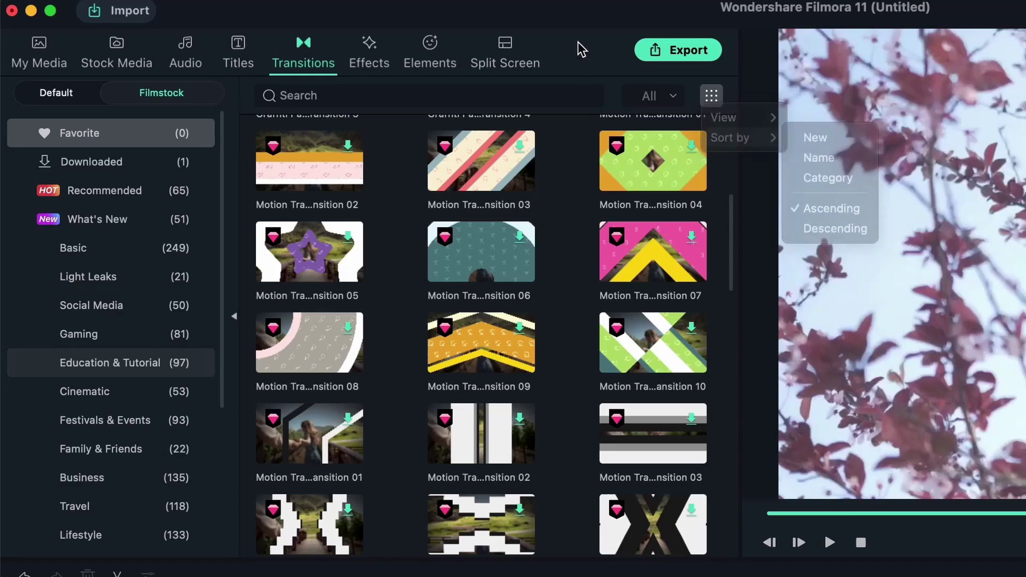
Download Music Pack Overlay 13, drop it on track 2 at 5:00, then delete it.
{"action": "left_click", "coordinate": [374, 64]}
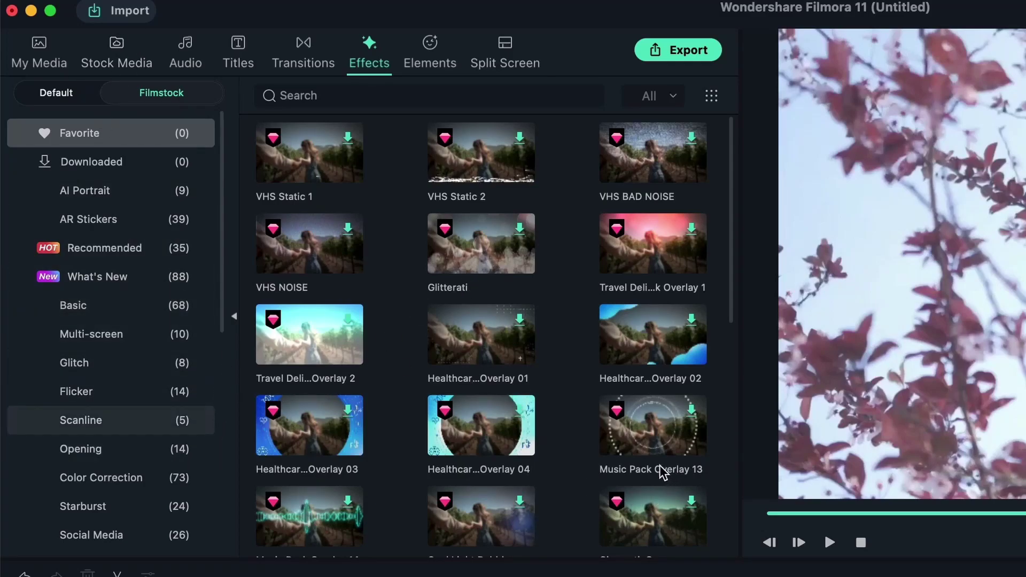
{"action": "left_click", "coordinate": [693, 410]}
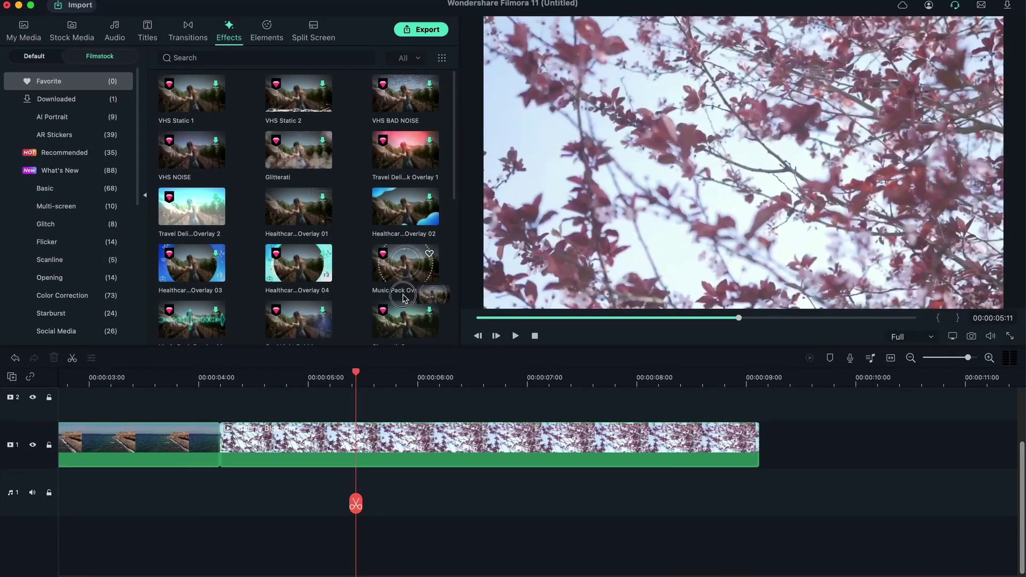
{"action": "left_click_drag", "start_coordinate": [404, 298], "coordinate": [316, 409]}
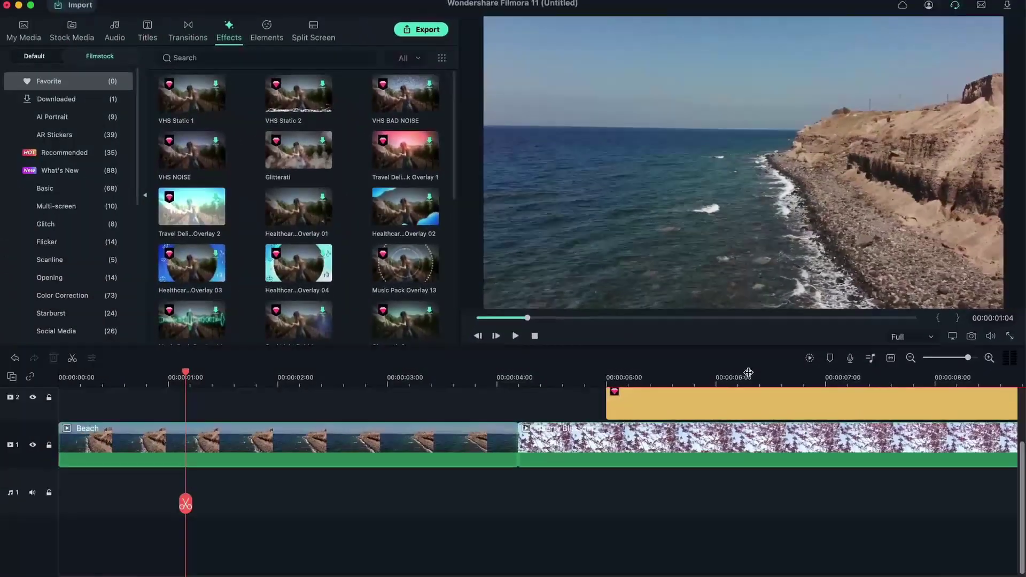
{"action": "key", "text": "Delete"}
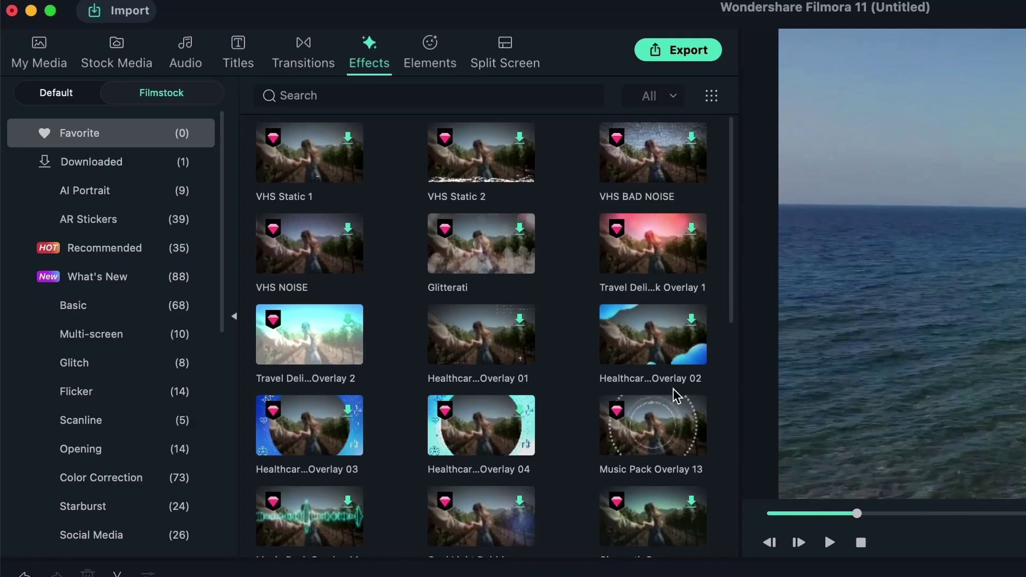
{"action": "scroll", "coordinate": [484, 411], "scroll_direction": "down", "scroll_amount": 6}
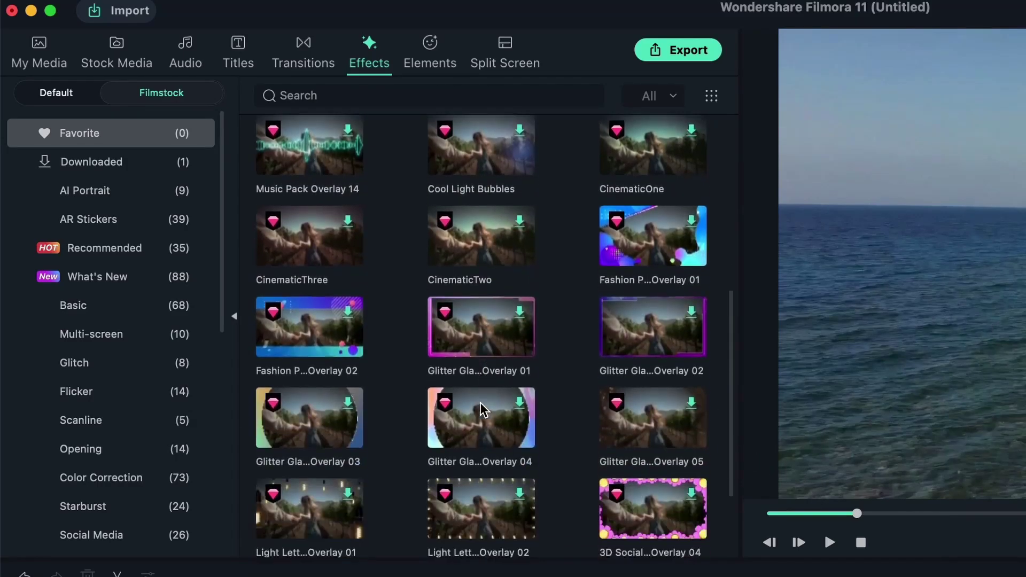
Download the Glitch RGB Split effect and put it on track 2 above Beach.
{"action": "left_click", "coordinate": [201, 354]}
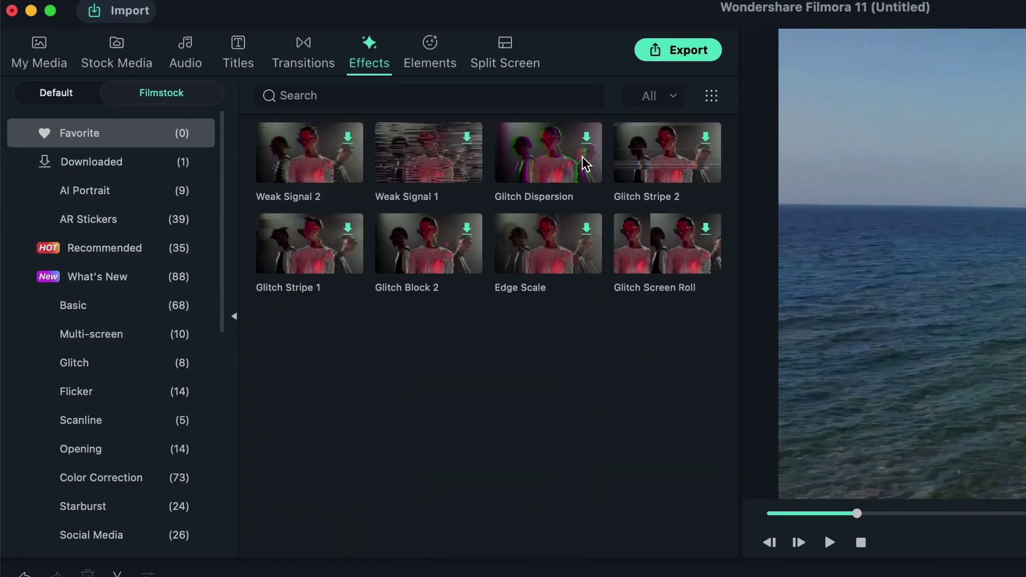
{"action": "left_click", "coordinate": [586, 138]}
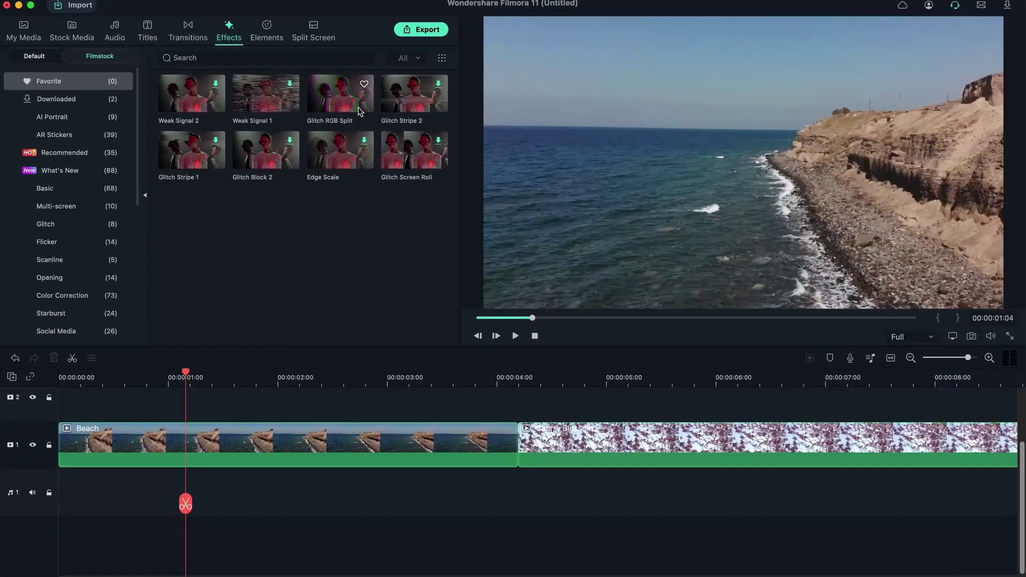
{"action": "left_click_drag", "start_coordinate": [360, 112], "coordinate": [172, 415]}
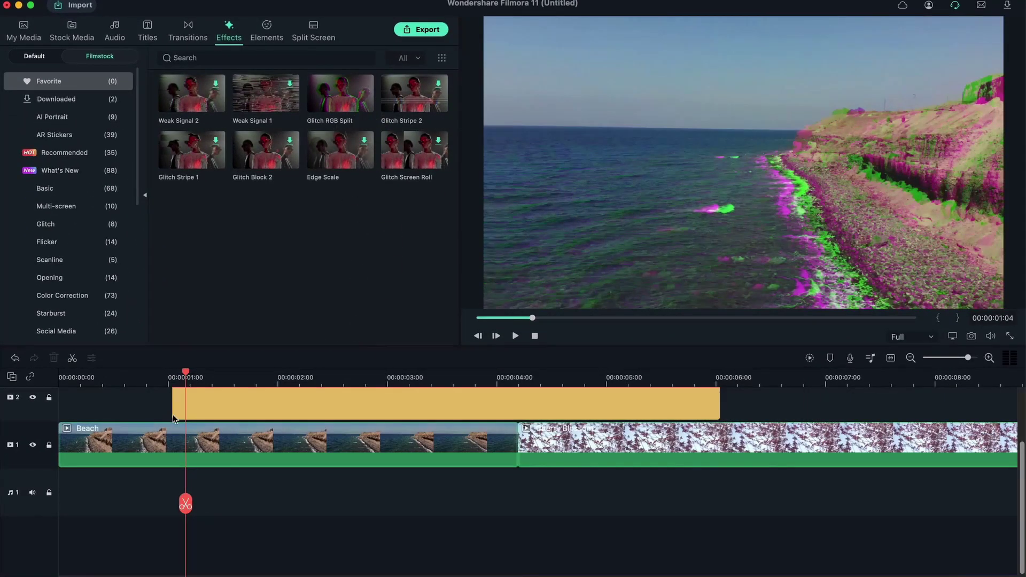
{"action": "left_click", "coordinate": [152, 377]}
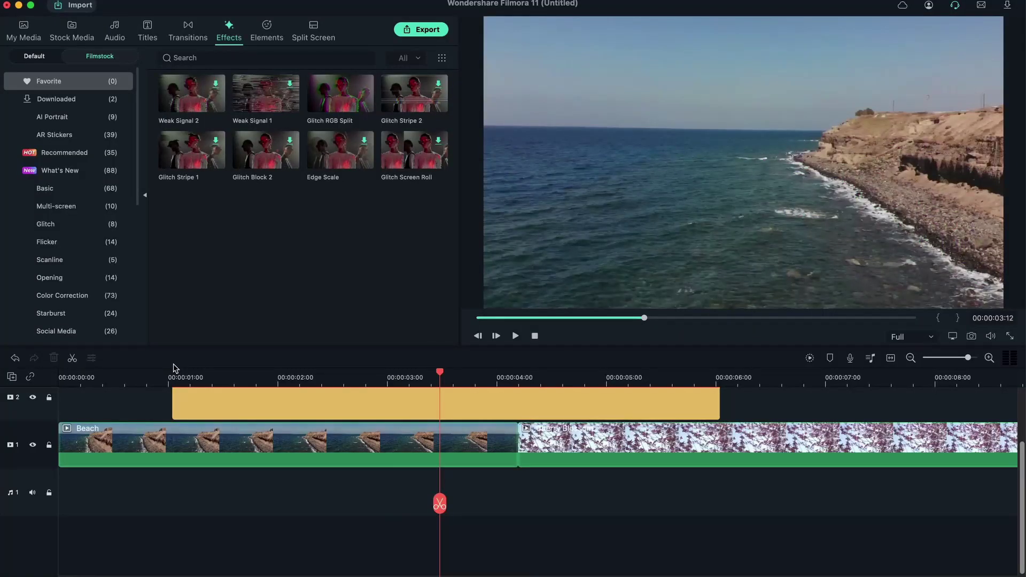
Preview the glitch at 1/4 quality, delete it, and show the Starburst effects.
{"action": "left_click", "coordinate": [920, 336]}
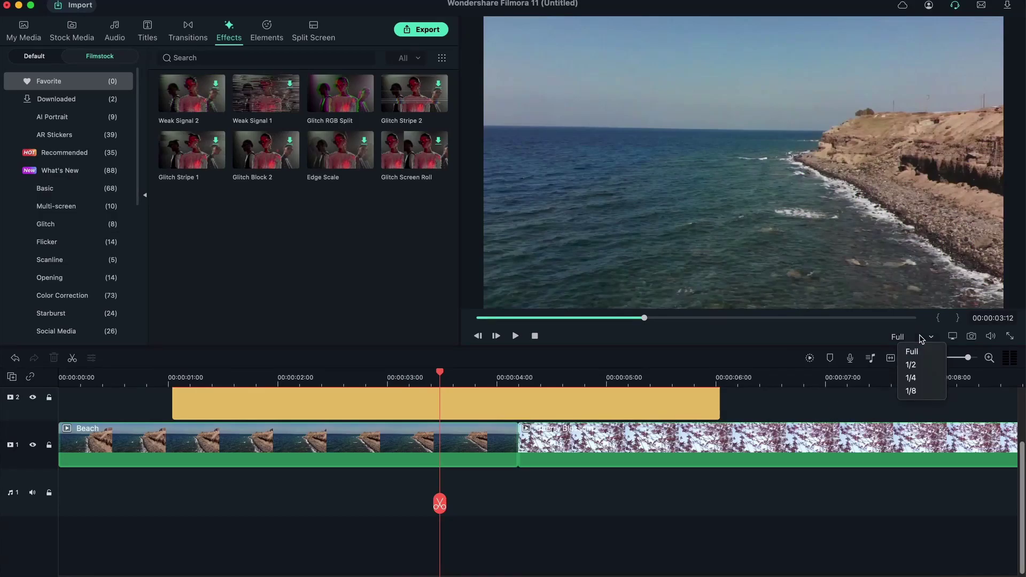
{"action": "left_click", "coordinate": [915, 377]}
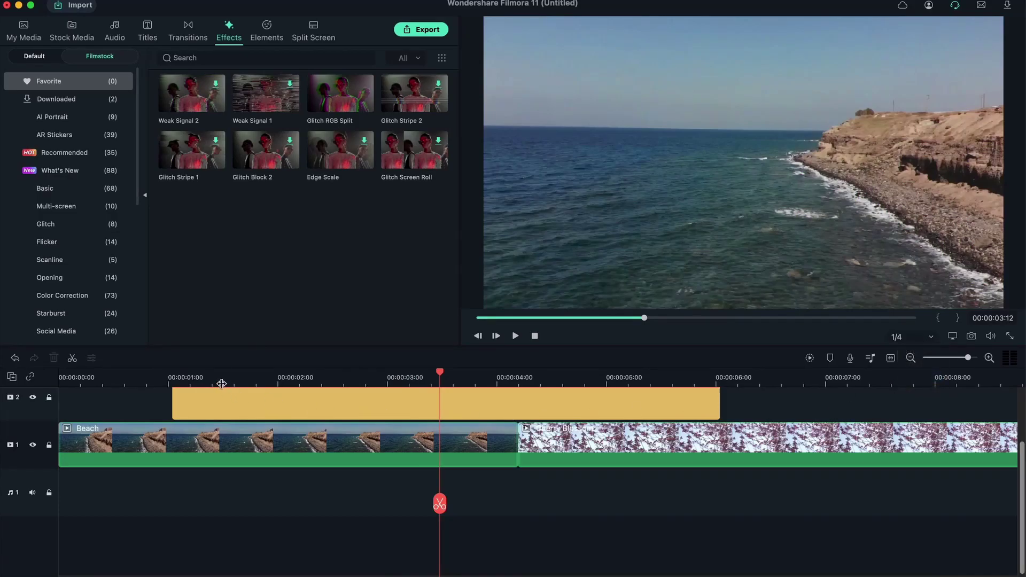
{"action": "left_click", "coordinate": [155, 376]}
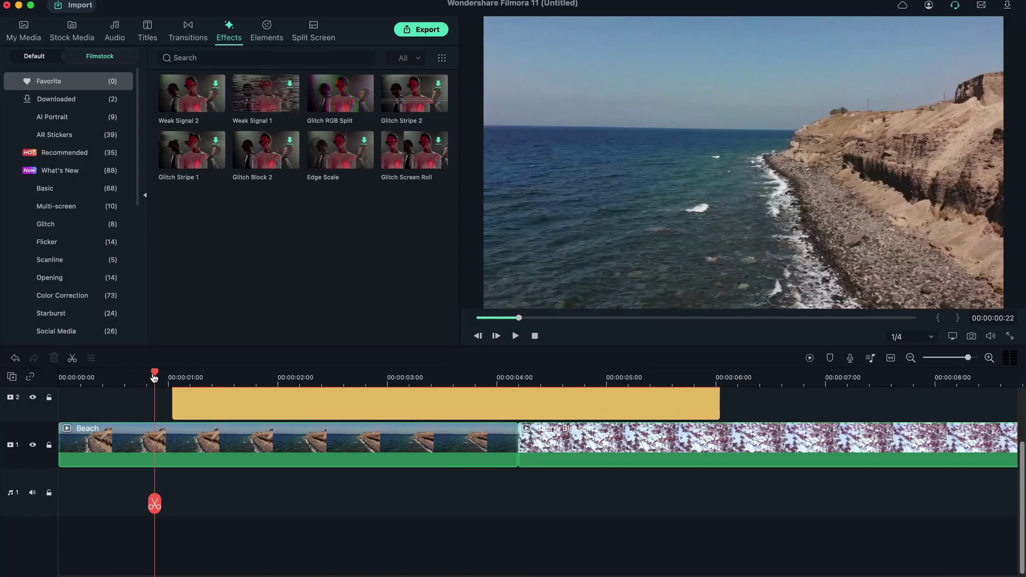
{"action": "key", "text": "space"}
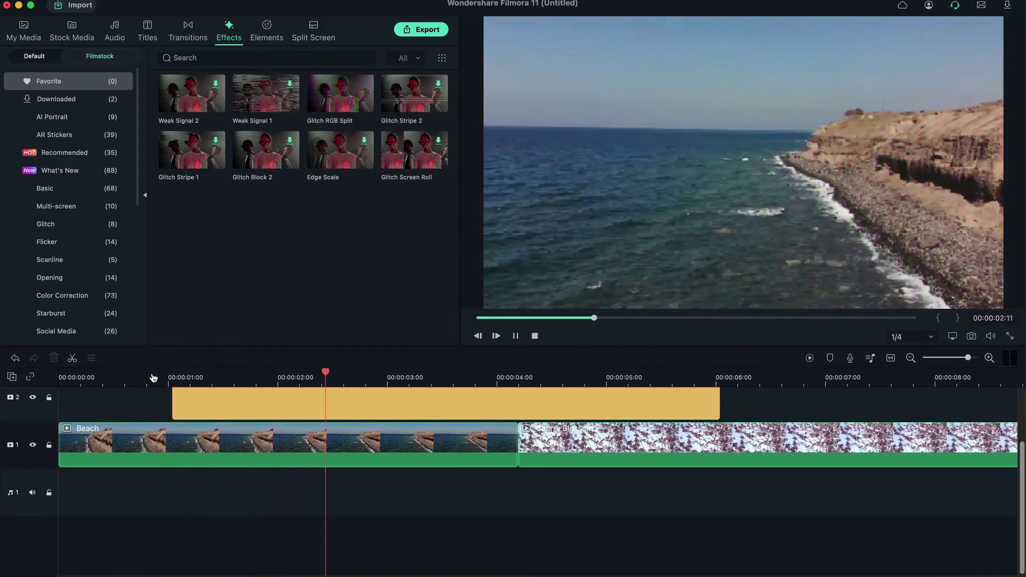
{"action": "key", "text": "space"}
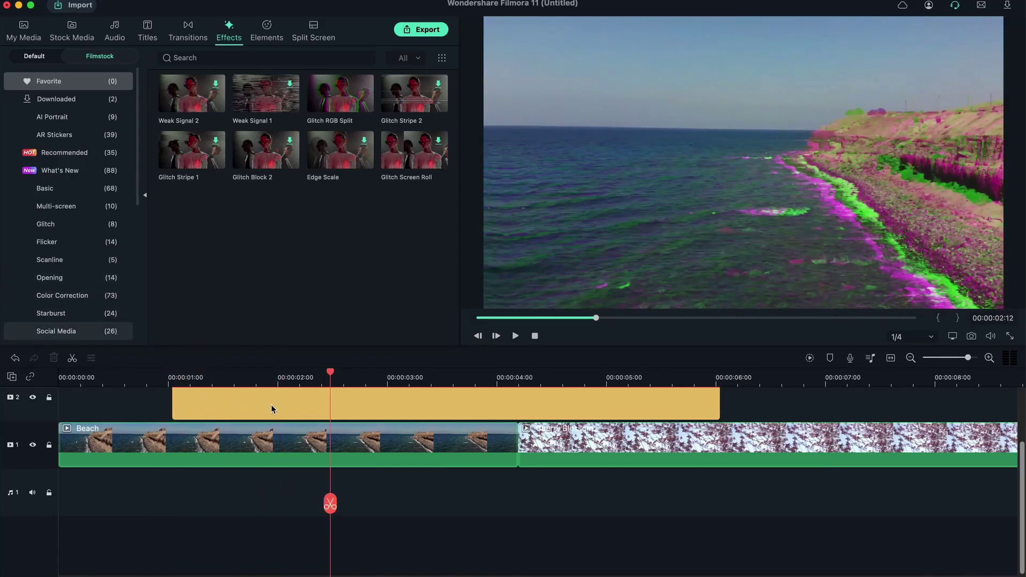
{"action": "key", "text": "Delete"}
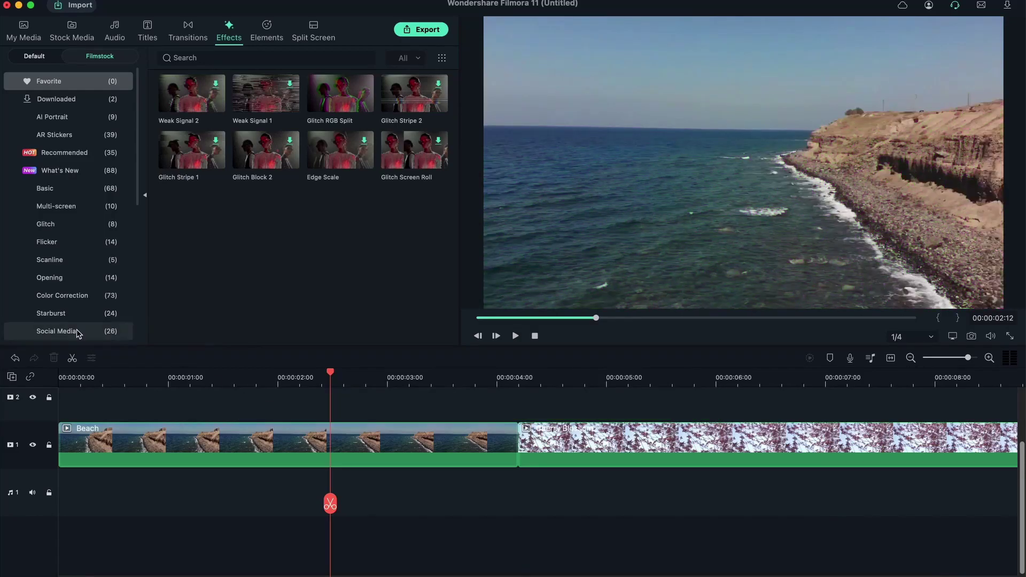
{"action": "left_click", "coordinate": [66, 314]}
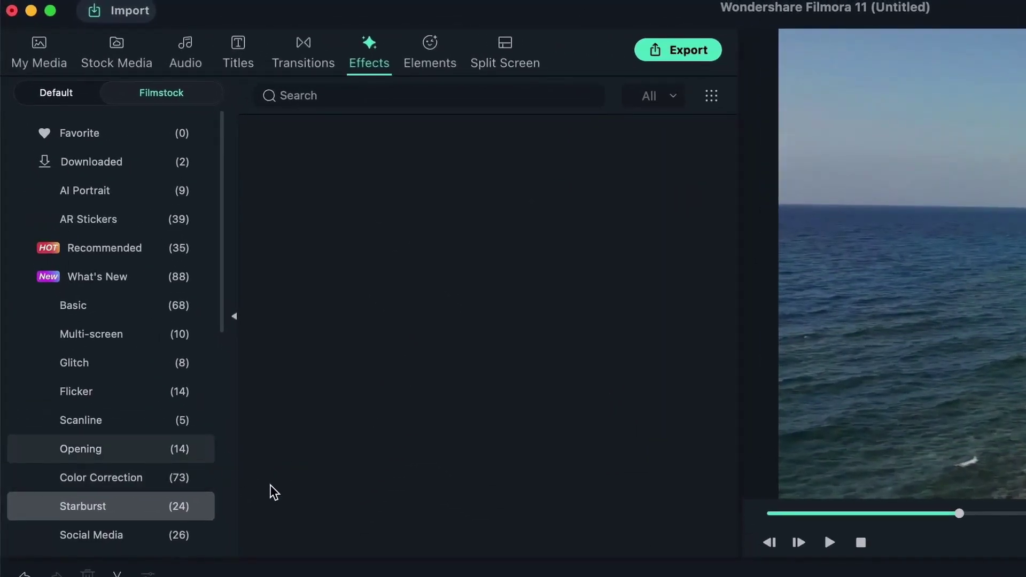
Add the Element Love 2 heart to track 2 above the clips at 55% scale.
{"action": "left_click", "coordinate": [426, 63]}
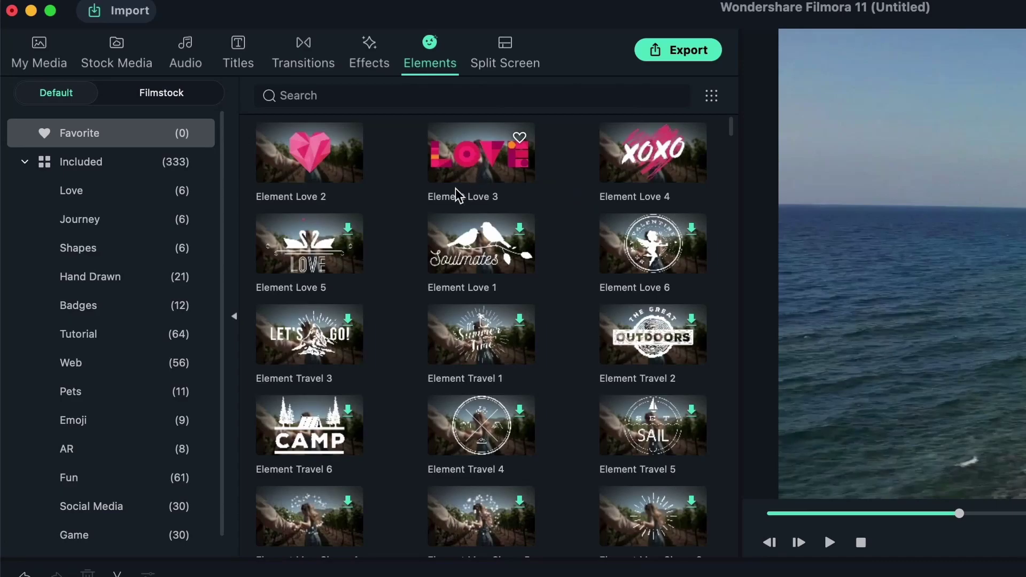
{"action": "left_click_drag", "start_coordinate": [320, 188], "coordinate": [482, 576]}
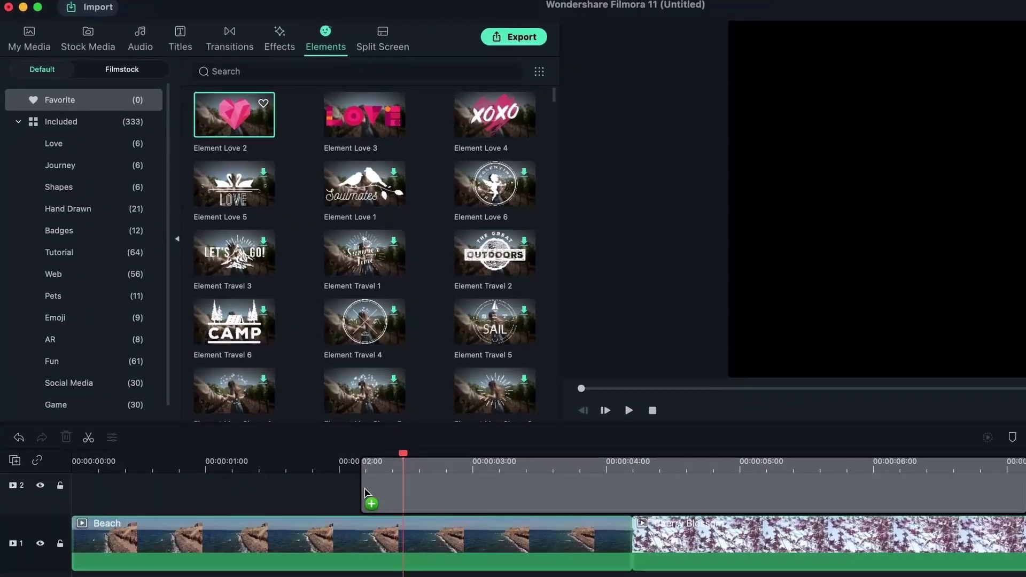
{"action": "left_click_drag", "start_coordinate": [365, 492], "coordinate": [365, 470]}
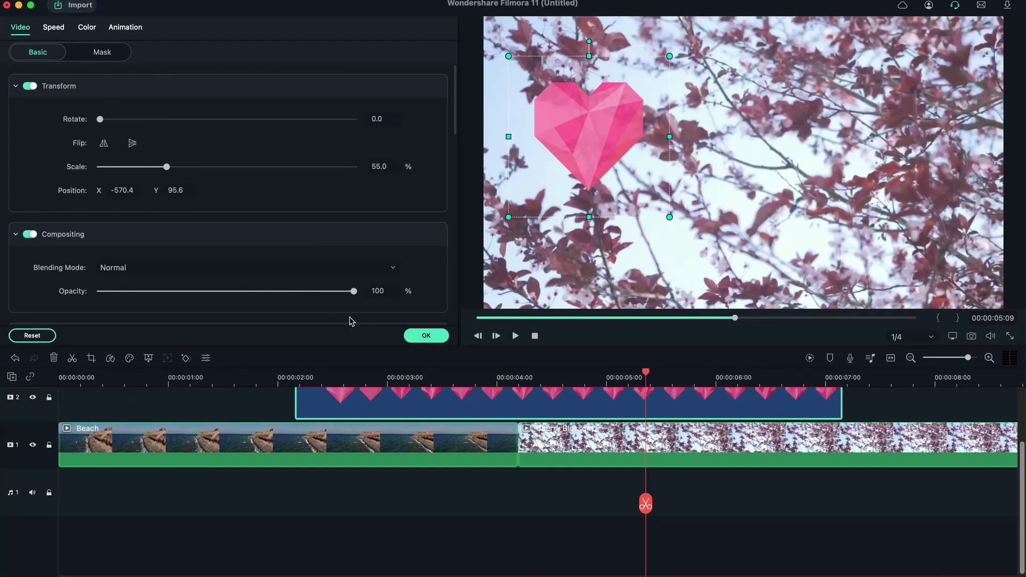
{"action": "left_click", "coordinate": [426, 336]}
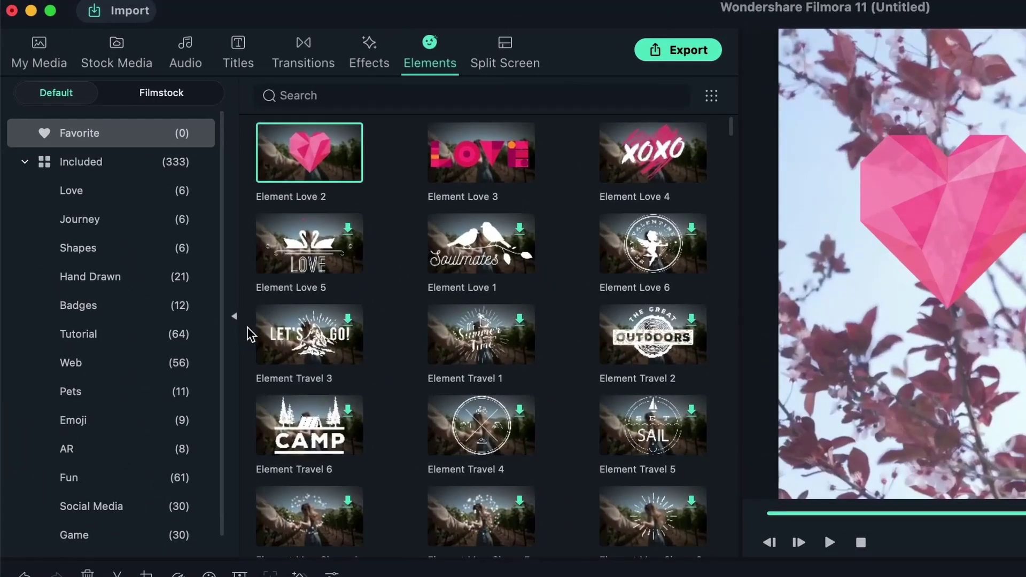
Browse the Emoji, Game and AR element categories, then Filmstock's Social Media and VFX elements.
{"action": "left_click", "coordinate": [70, 296]}
{"action": "left_click", "coordinate": [132, 538]}
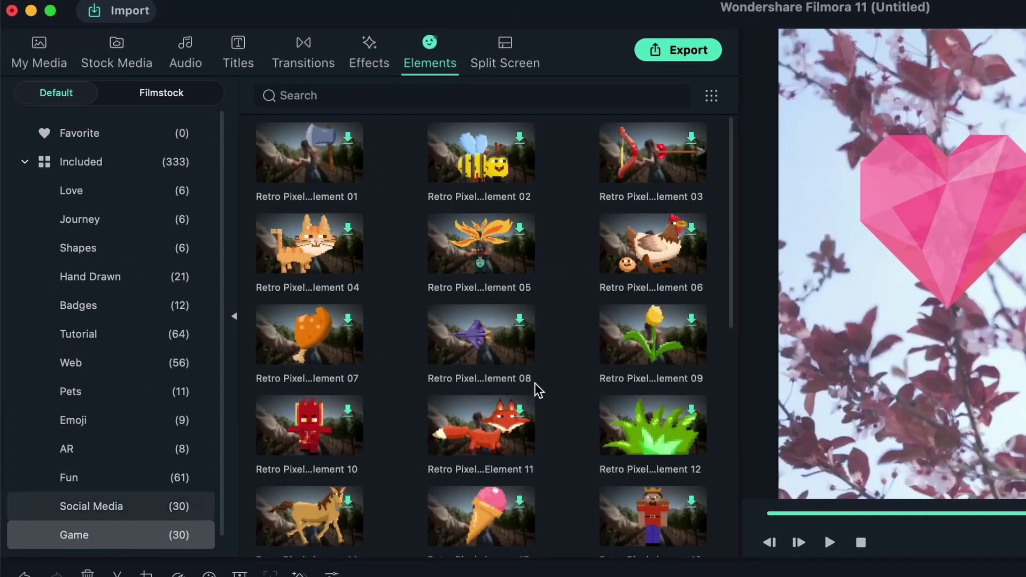
{"action": "left_click", "coordinate": [79, 454]}
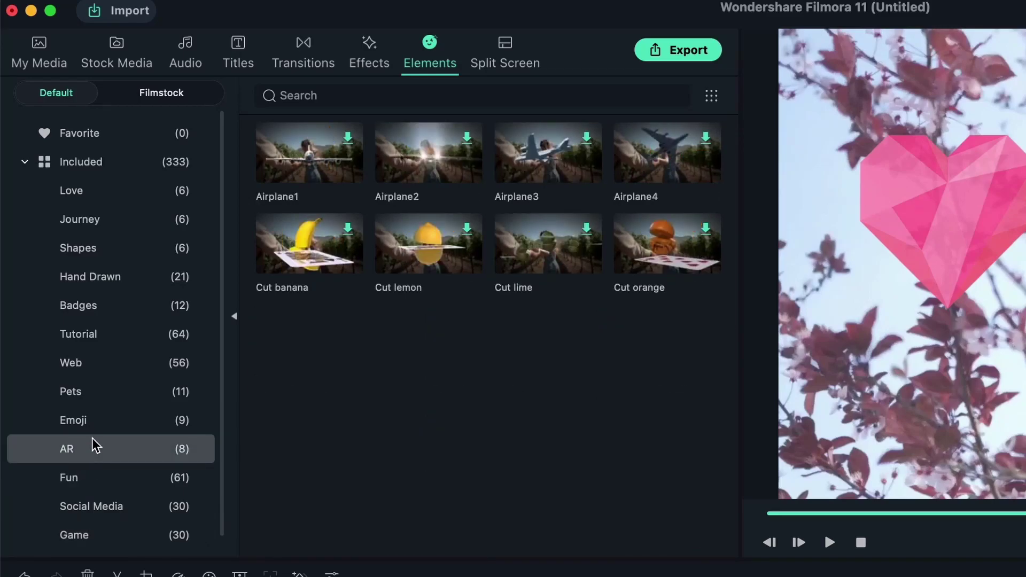
{"action": "left_click", "coordinate": [161, 93]}
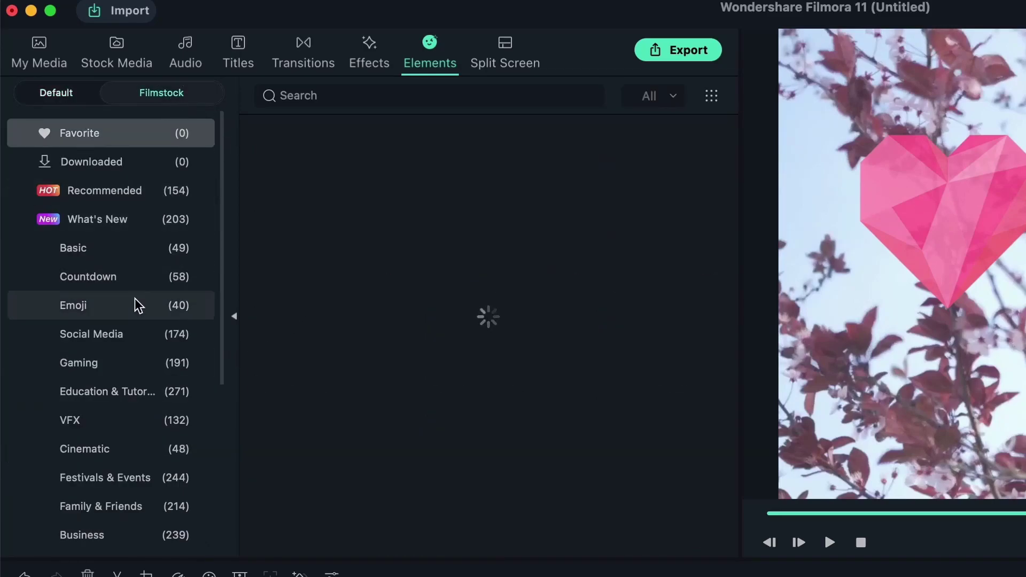
{"action": "left_click", "coordinate": [136, 336]}
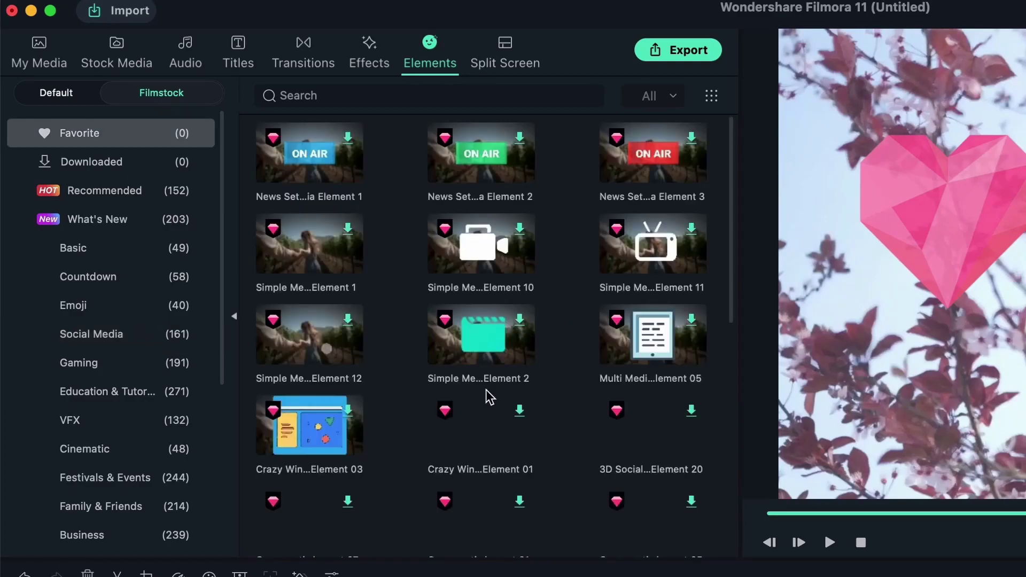
{"action": "left_click", "coordinate": [110, 423]}
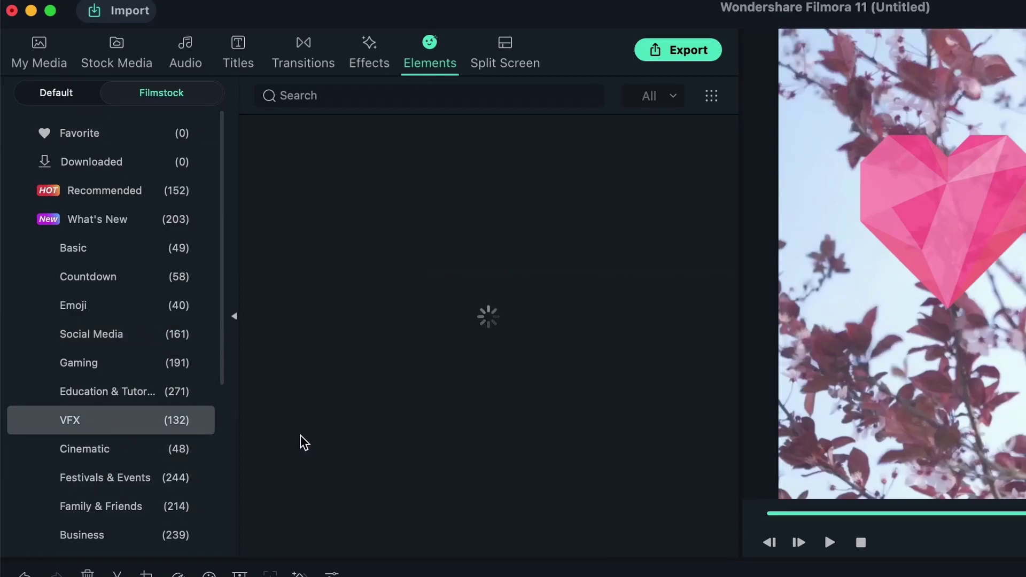
Delete both timeline clips and place the Apple Style split-screen template on video track 1.
{"action": "left_click", "coordinate": [516, 60]}
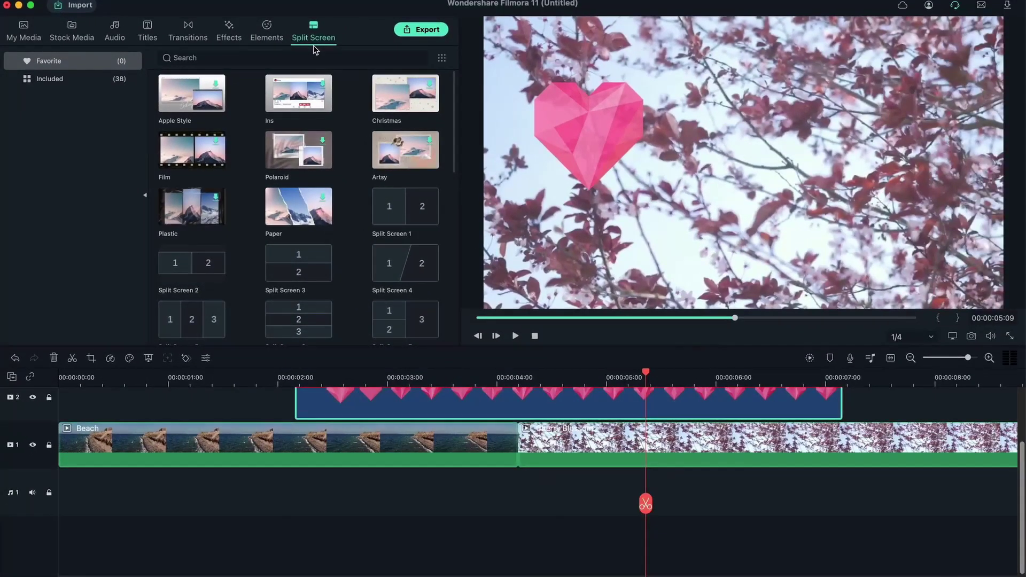
{"action": "left_click_drag", "start_coordinate": [554, 499], "coordinate": [403, 398]}
{"action": "key", "text": "Delete"}
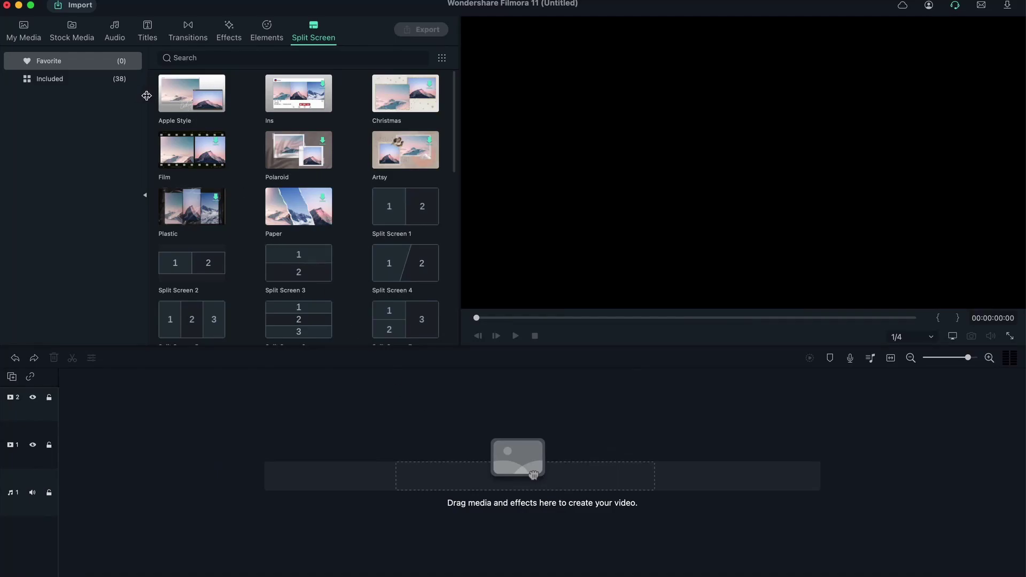
{"action": "left_click_drag", "start_coordinate": [191, 96], "coordinate": [69, 453]}
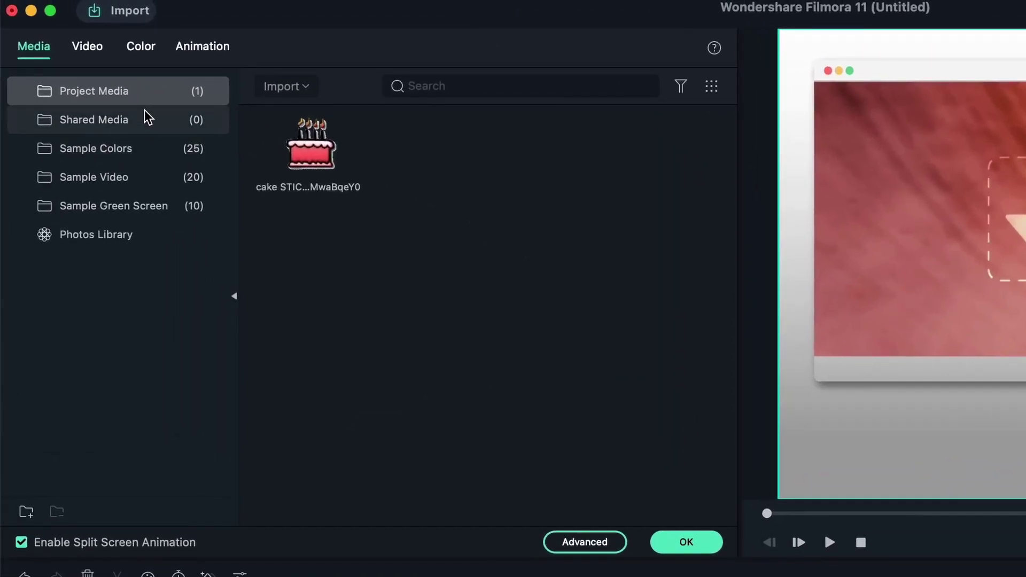
Drop the Sample Video Beach clip into the first window and Cherry Blossom into the second, then preview.
{"action": "left_click", "coordinate": [126, 178]}
{"action": "left_click_drag", "start_coordinate": [289, 155], "coordinate": [1014, 186]}
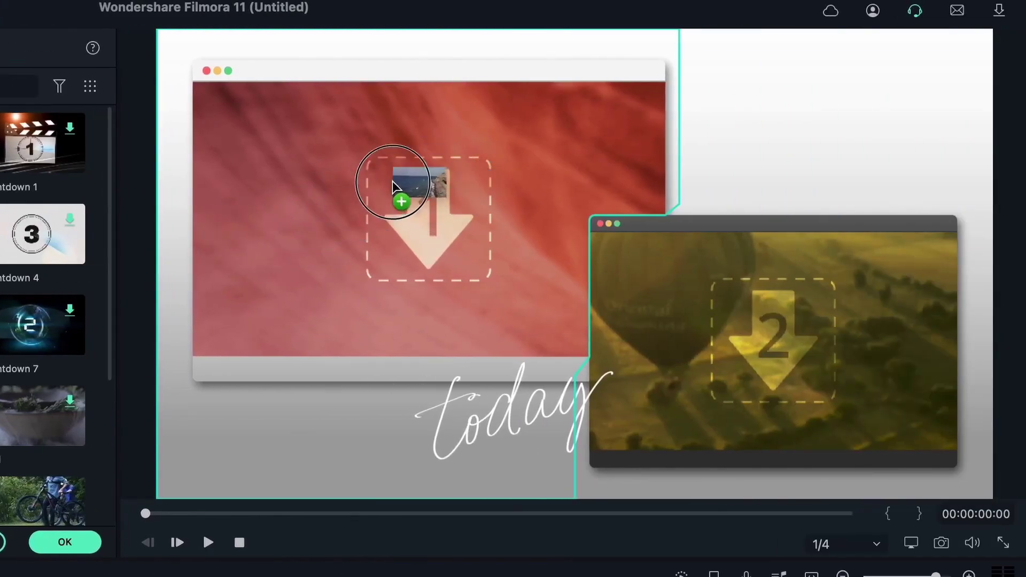
{"action": "left_click_drag", "start_coordinate": [393, 184], "coordinate": [389, 207]}
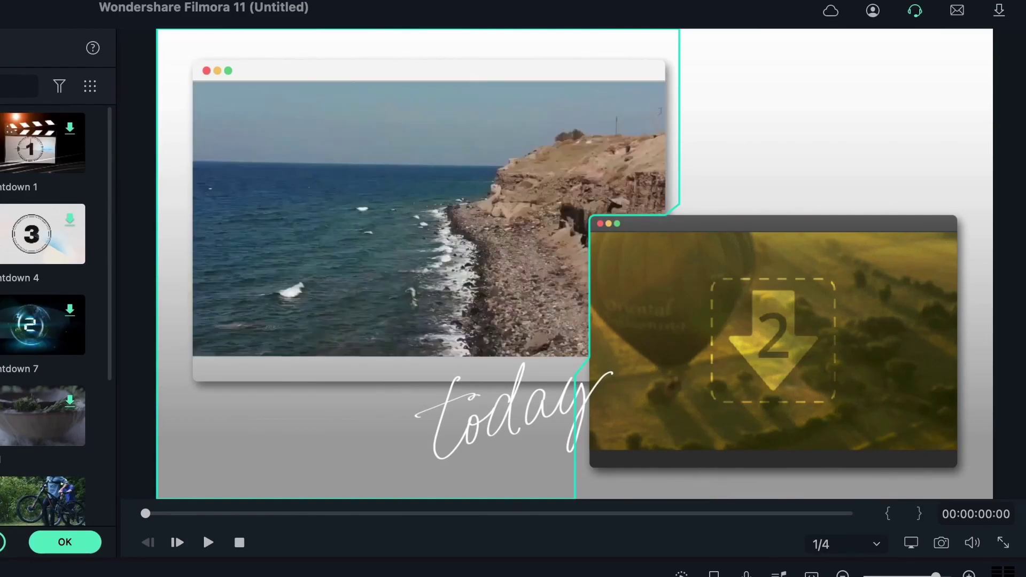
{"action": "left_click_drag", "start_coordinate": [144, 103], "coordinate": [859, 210]}
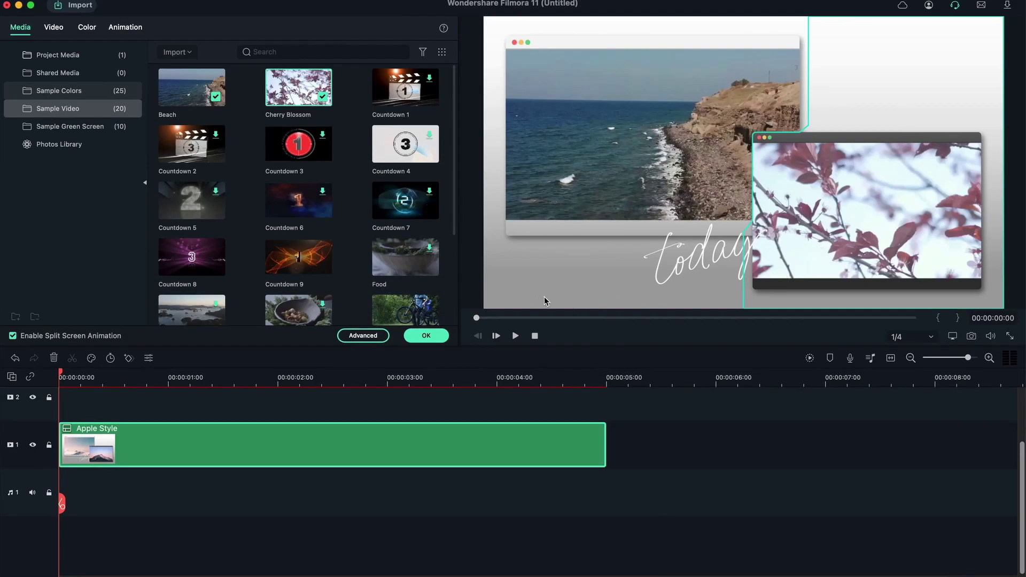
{"action": "key", "text": "space"}
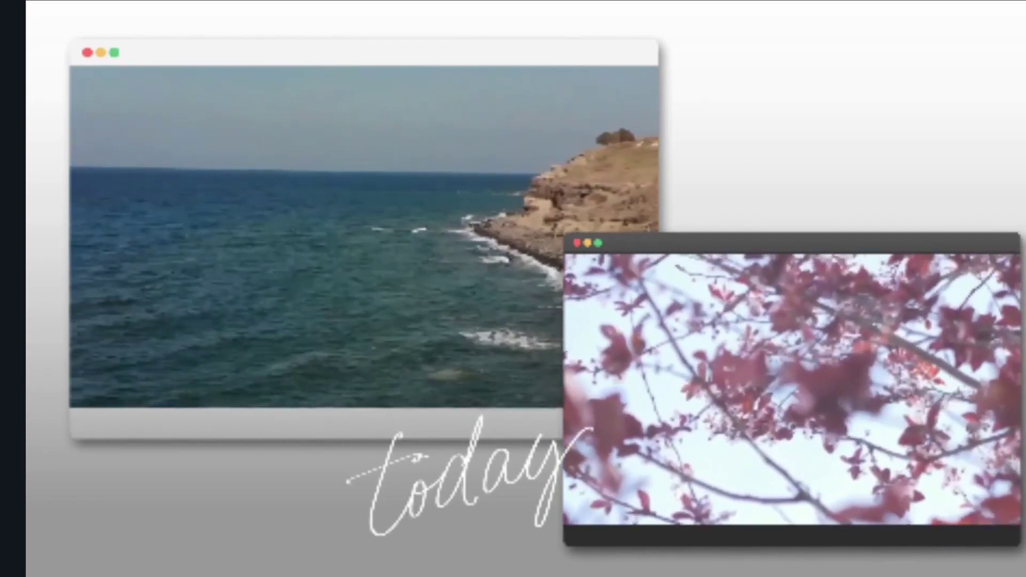
Adjust the zoom of the ocean clip and shrink the blossom clip within its window.
{"action": "left_click", "coordinate": [329, 295]}
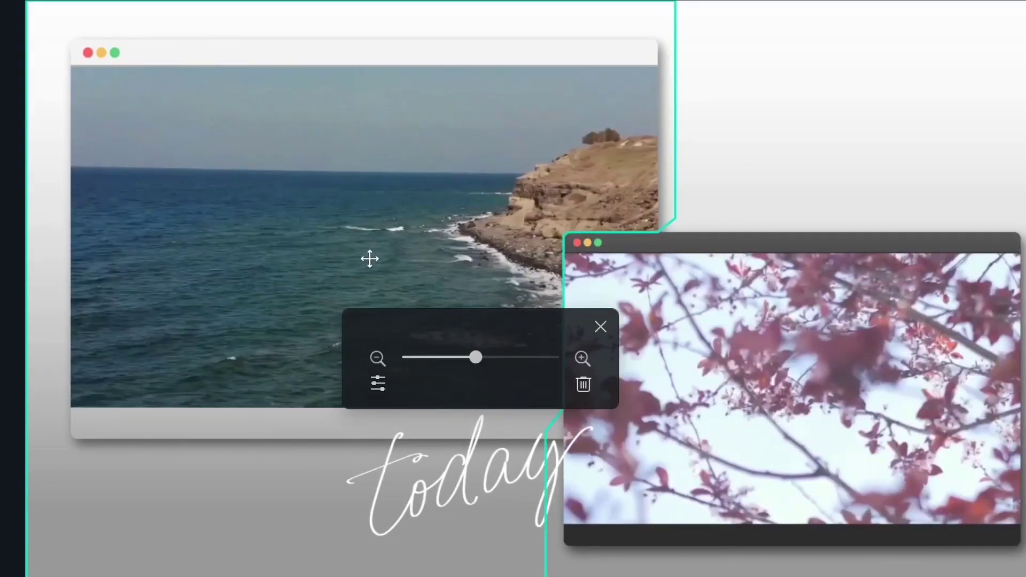
{"action": "left_click_drag", "start_coordinate": [469, 369], "coordinate": [492, 364]}
{"action": "left_click", "coordinate": [729, 366]}
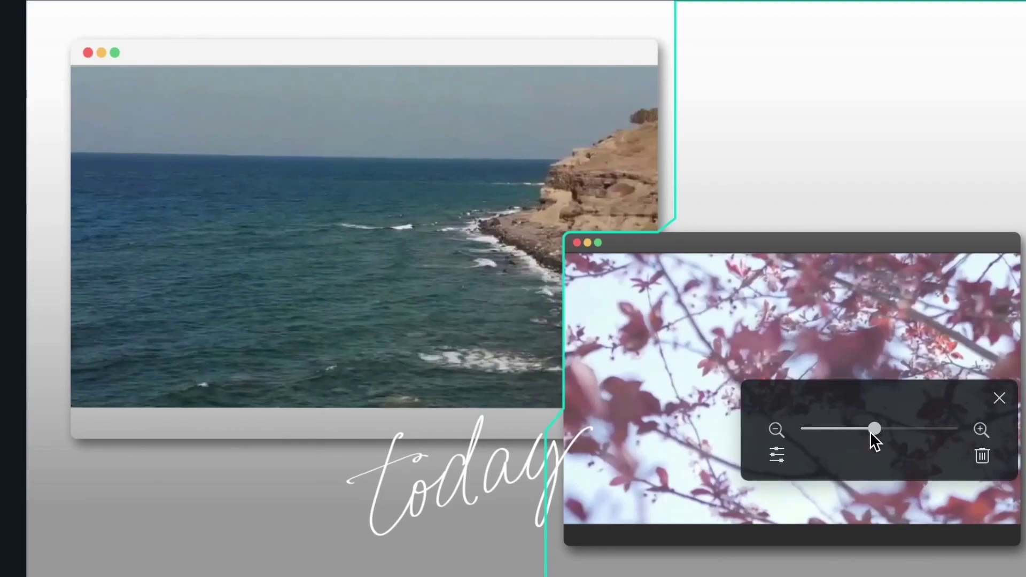
{"action": "left_click_drag", "start_coordinate": [870, 431], "coordinate": [838, 435]}
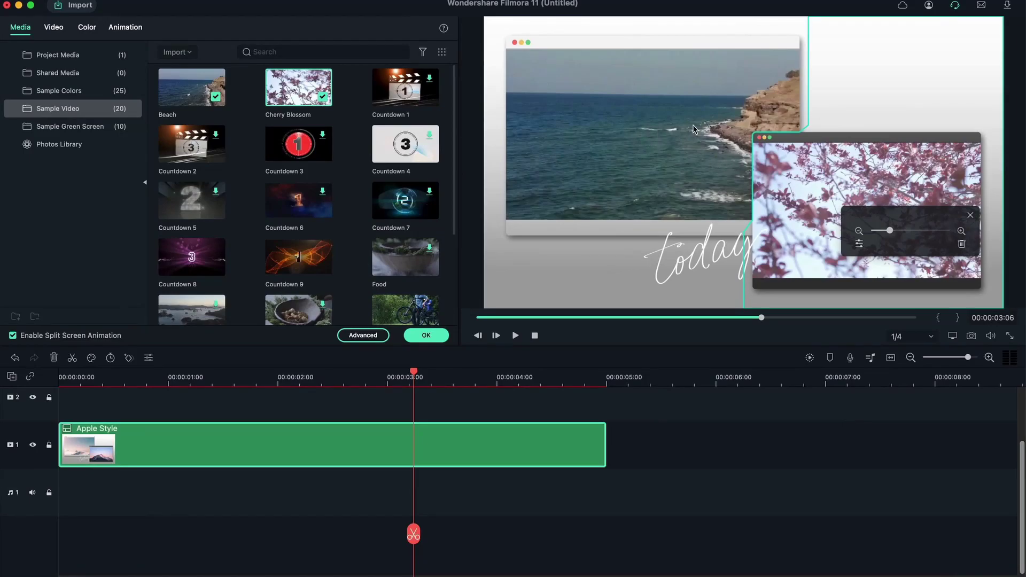
Confirm the split screen and scrub the timeline between about 01:08 and 06:10 to review it.
{"action": "left_click", "coordinate": [447, 339]}
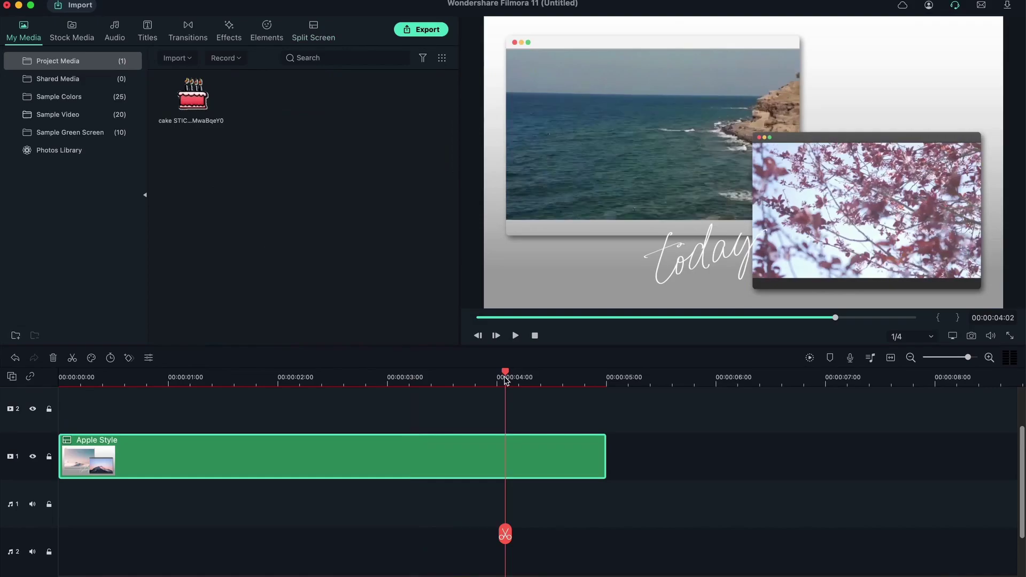
{"action": "left_click", "coordinate": [566, 378]}
{"action": "left_click", "coordinate": [681, 377]}
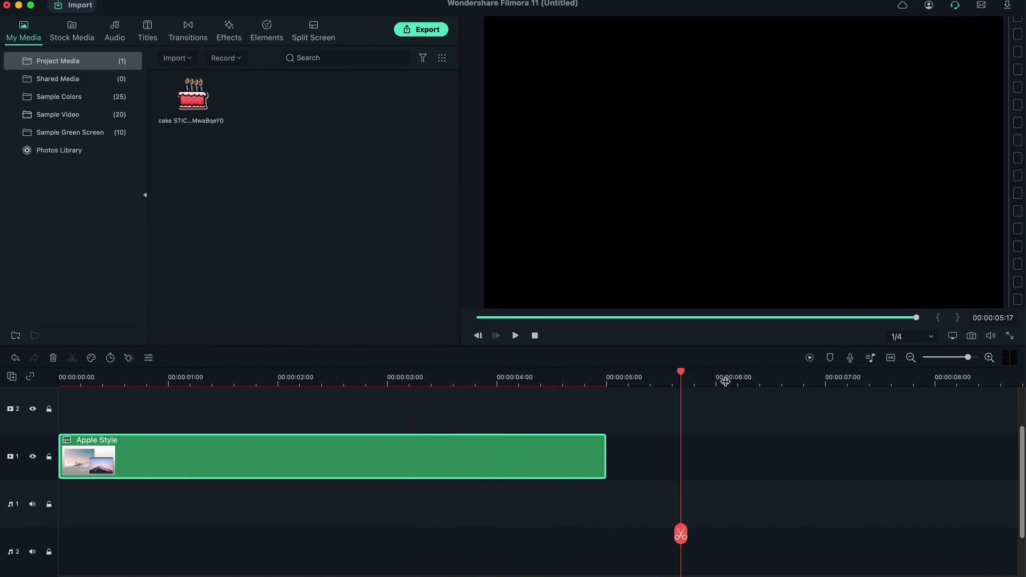
{"action": "left_click", "coordinate": [760, 379]}
{"action": "left_click", "coordinate": [421, 378]}
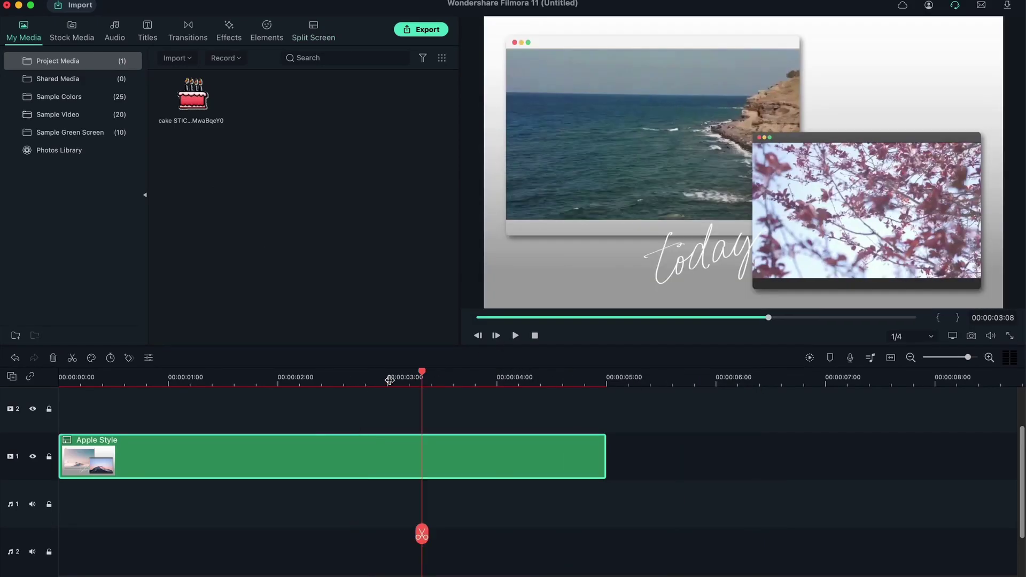
{"action": "left_click", "coordinate": [277, 379]}
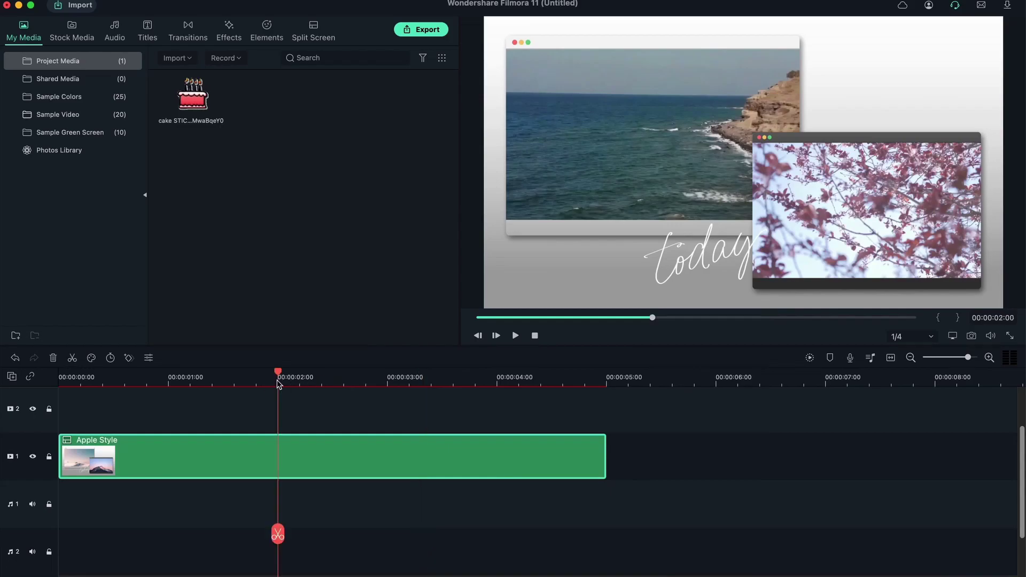
{"action": "left_click", "coordinate": [204, 378]}
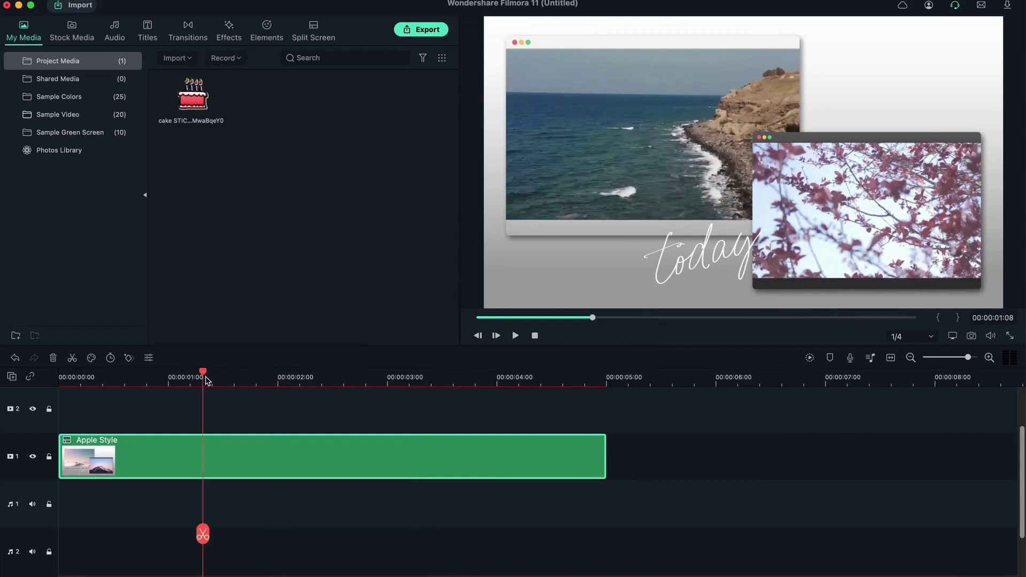
{"action": "left_click", "coordinate": [455, 378]}
{"action": "left_click", "coordinate": [550, 380]}
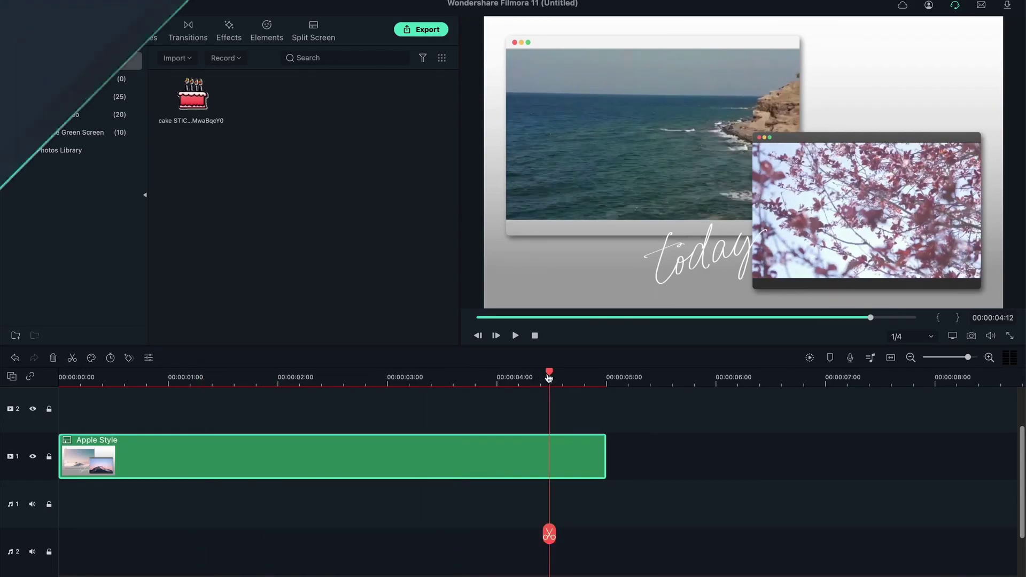